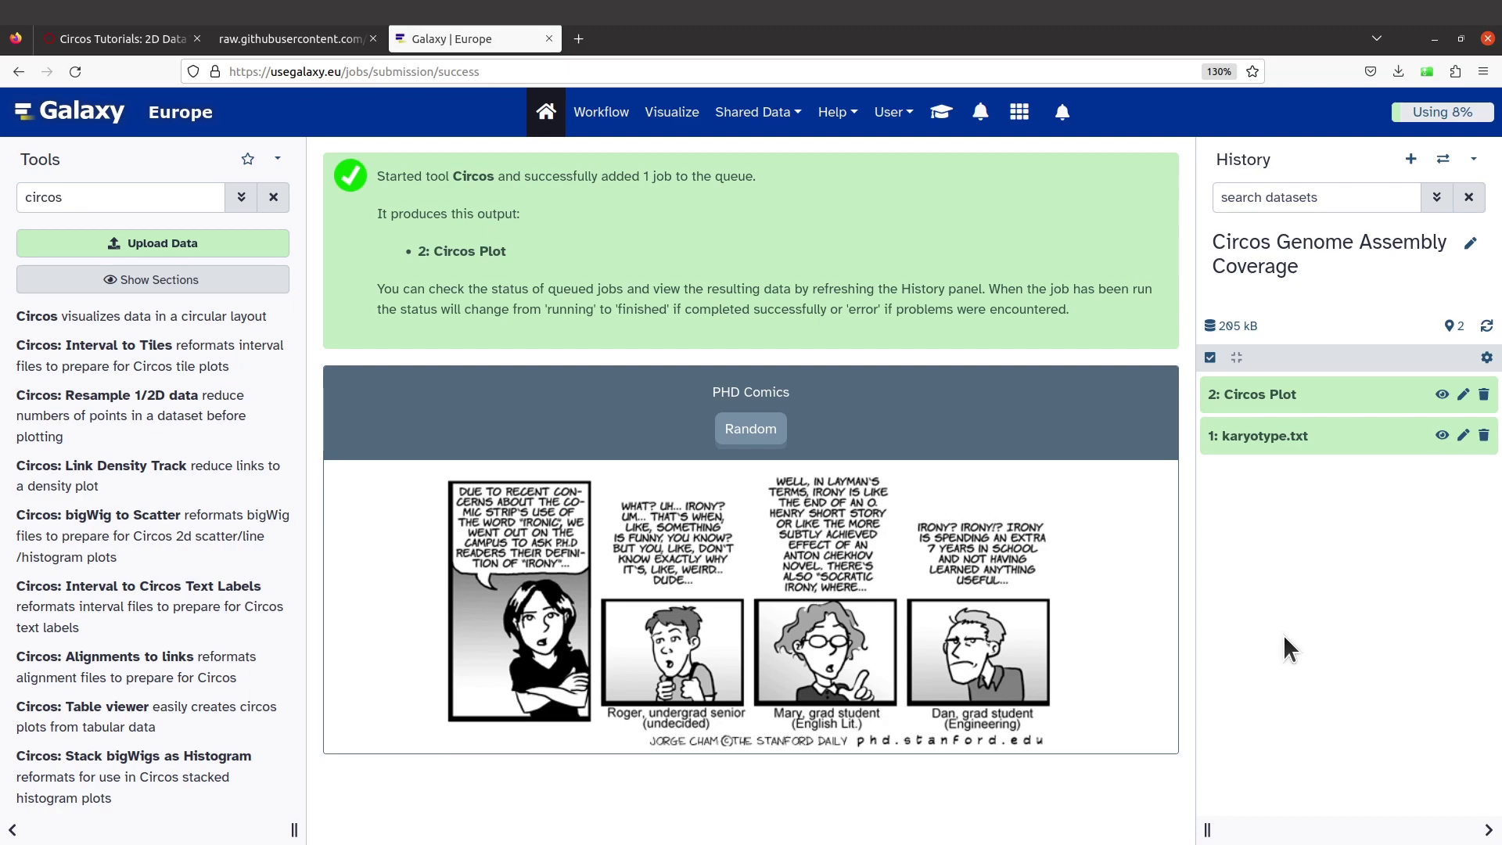
- Switch to the presentation to examine the slide "A circos plot of Genome Assembly Coverage" and return to Galaxy in the browser
{"action": "mouse_move", "coordinate": [14, 473]}
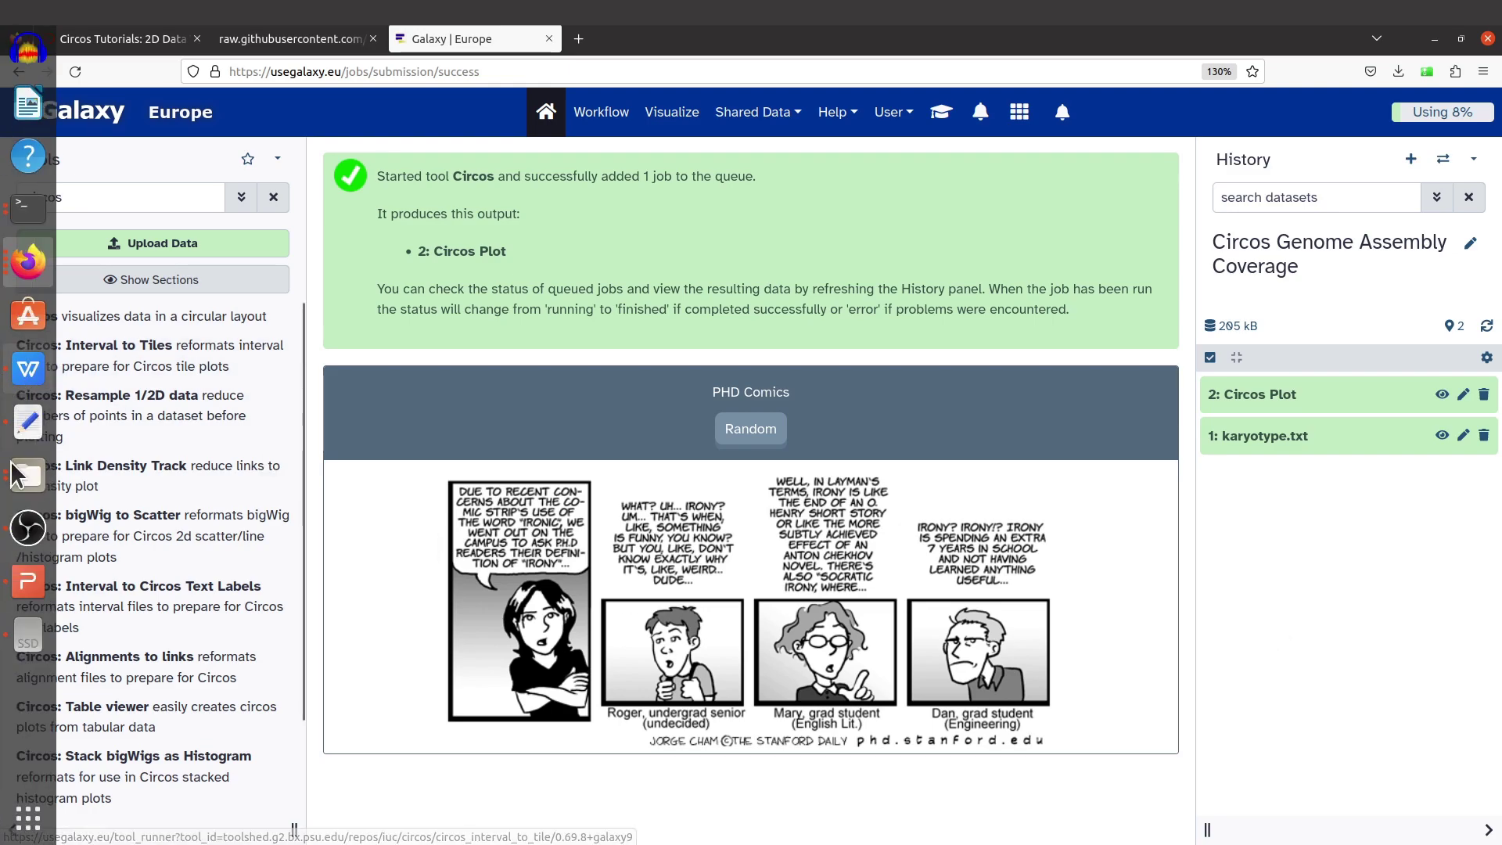
{"action": "left_click", "coordinate": [28, 580]}
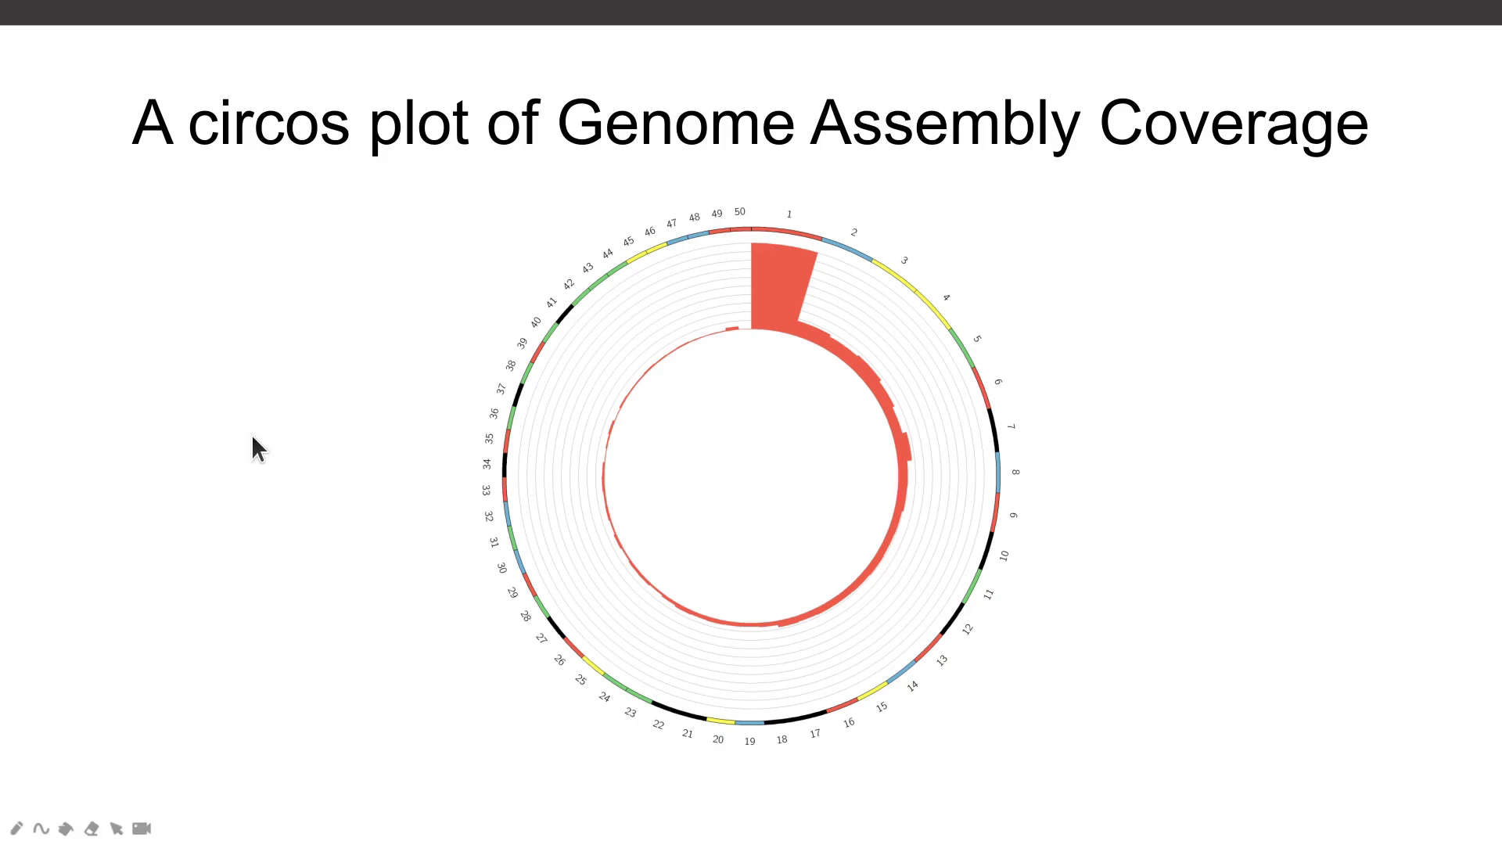
{"action": "key", "text": "alt+Tab"}
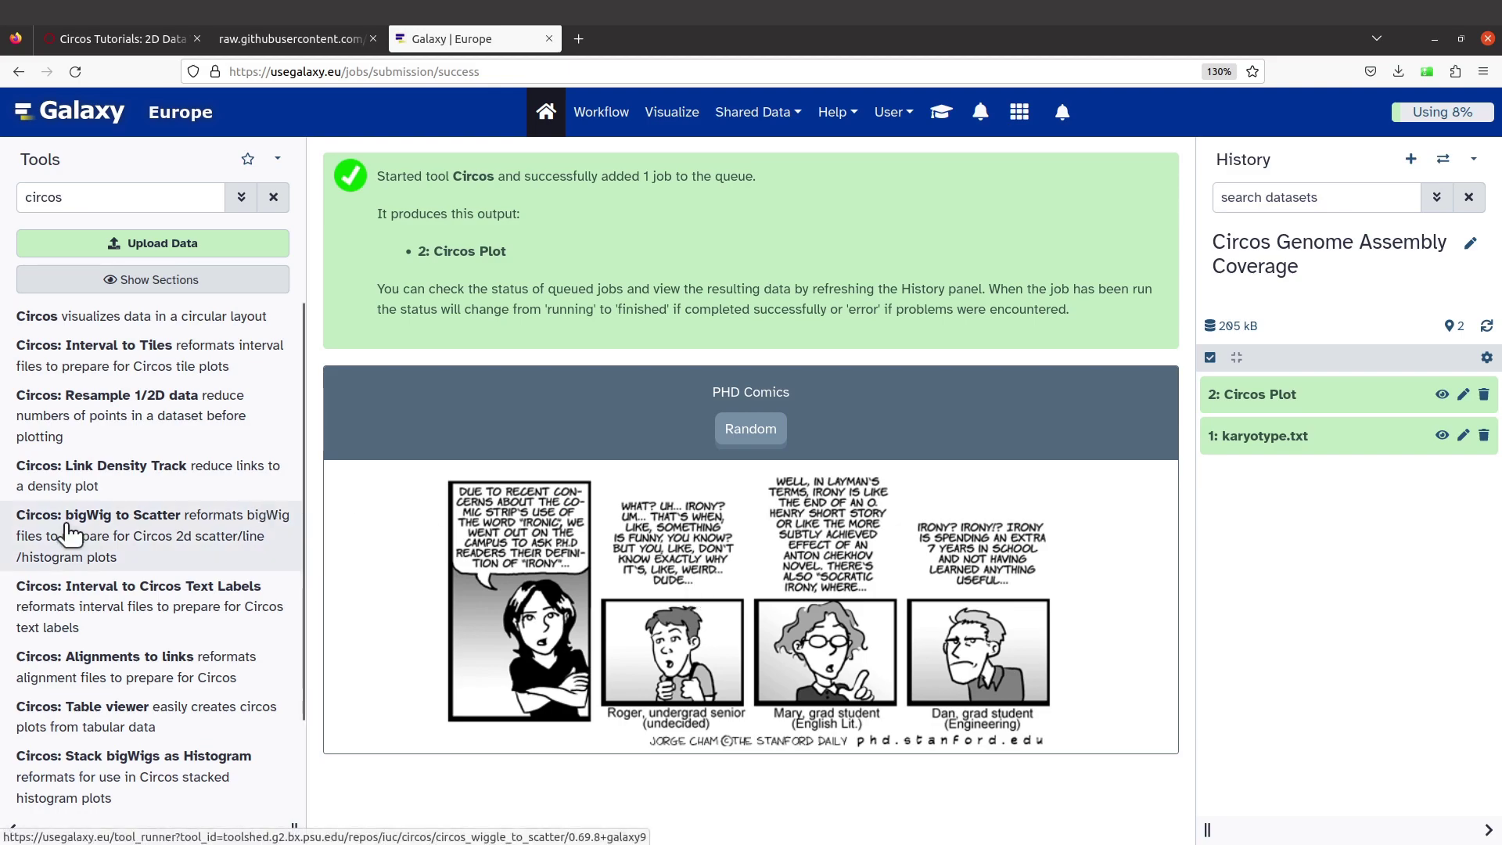
{"action": "left_click", "coordinate": [20, 593]}
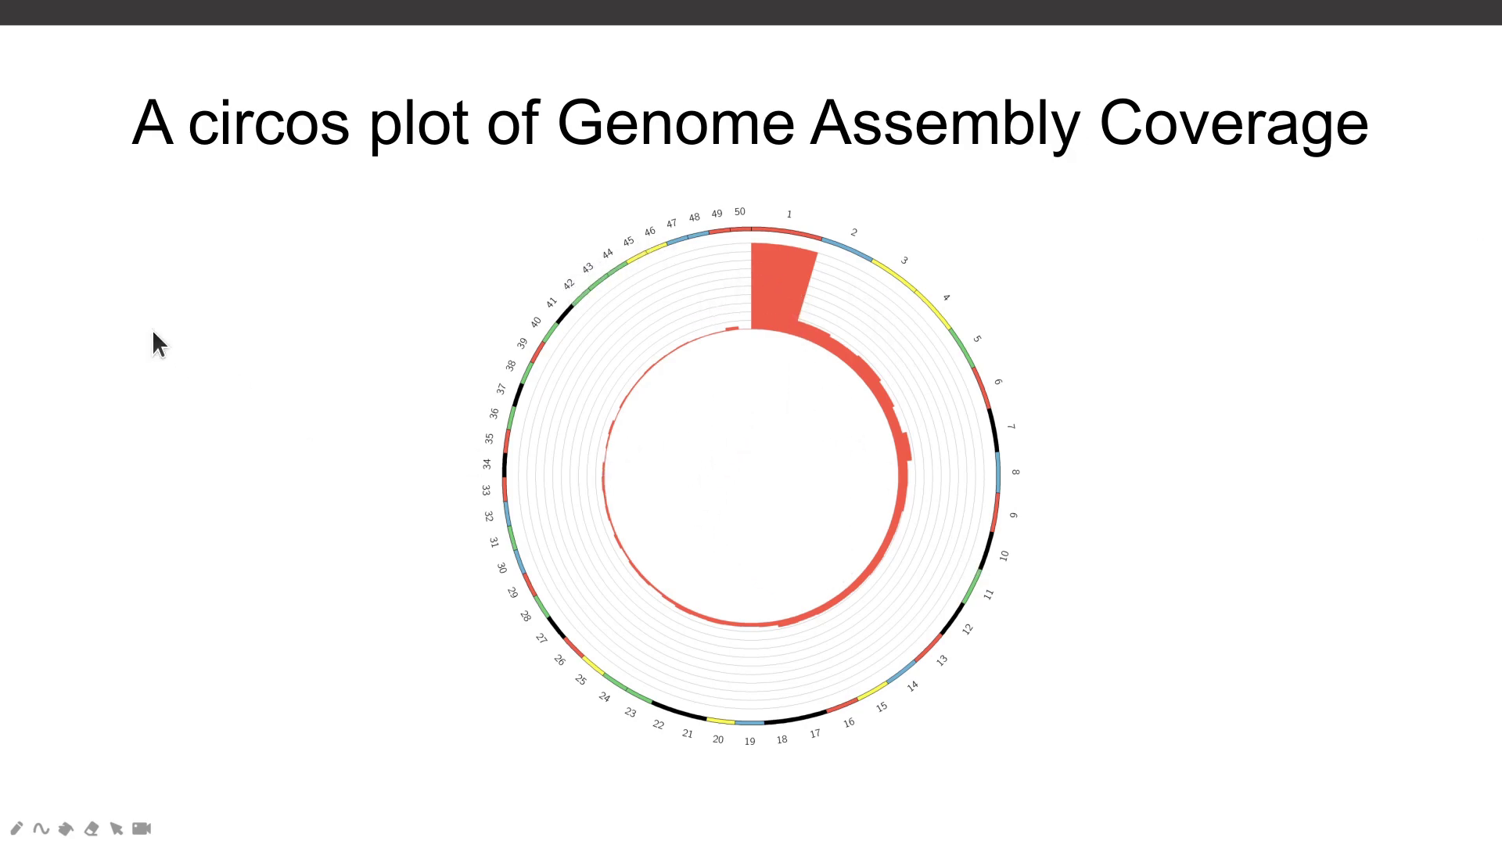
{"action": "key", "text": "alt+Tab"}
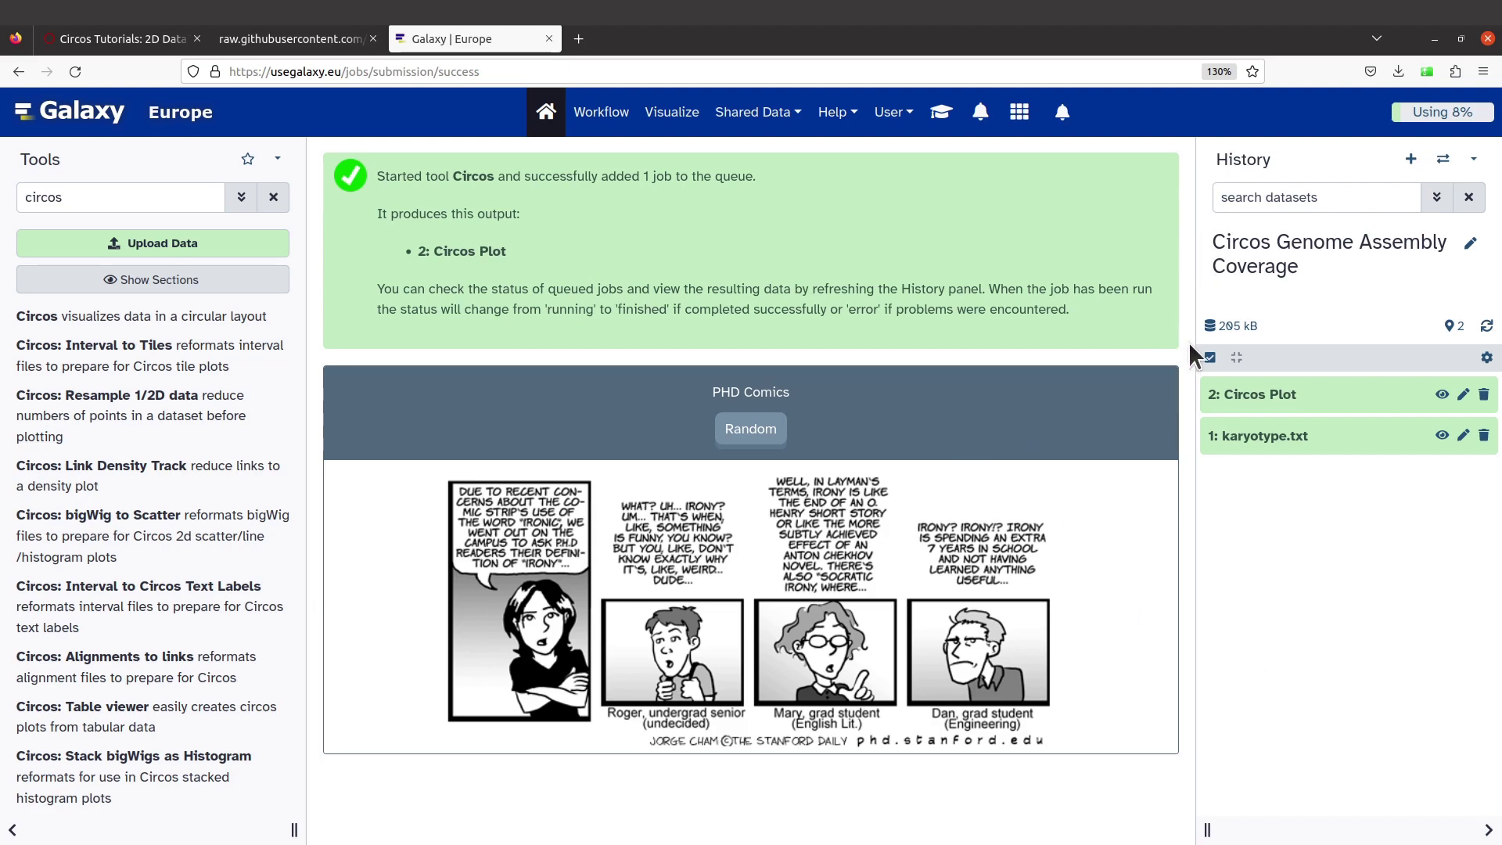
- Create a new Galaxy history and save it with the name "CIrcos Genome Assembly Coverage Visualization"
{"action": "left_click", "coordinate": [1411, 163]}
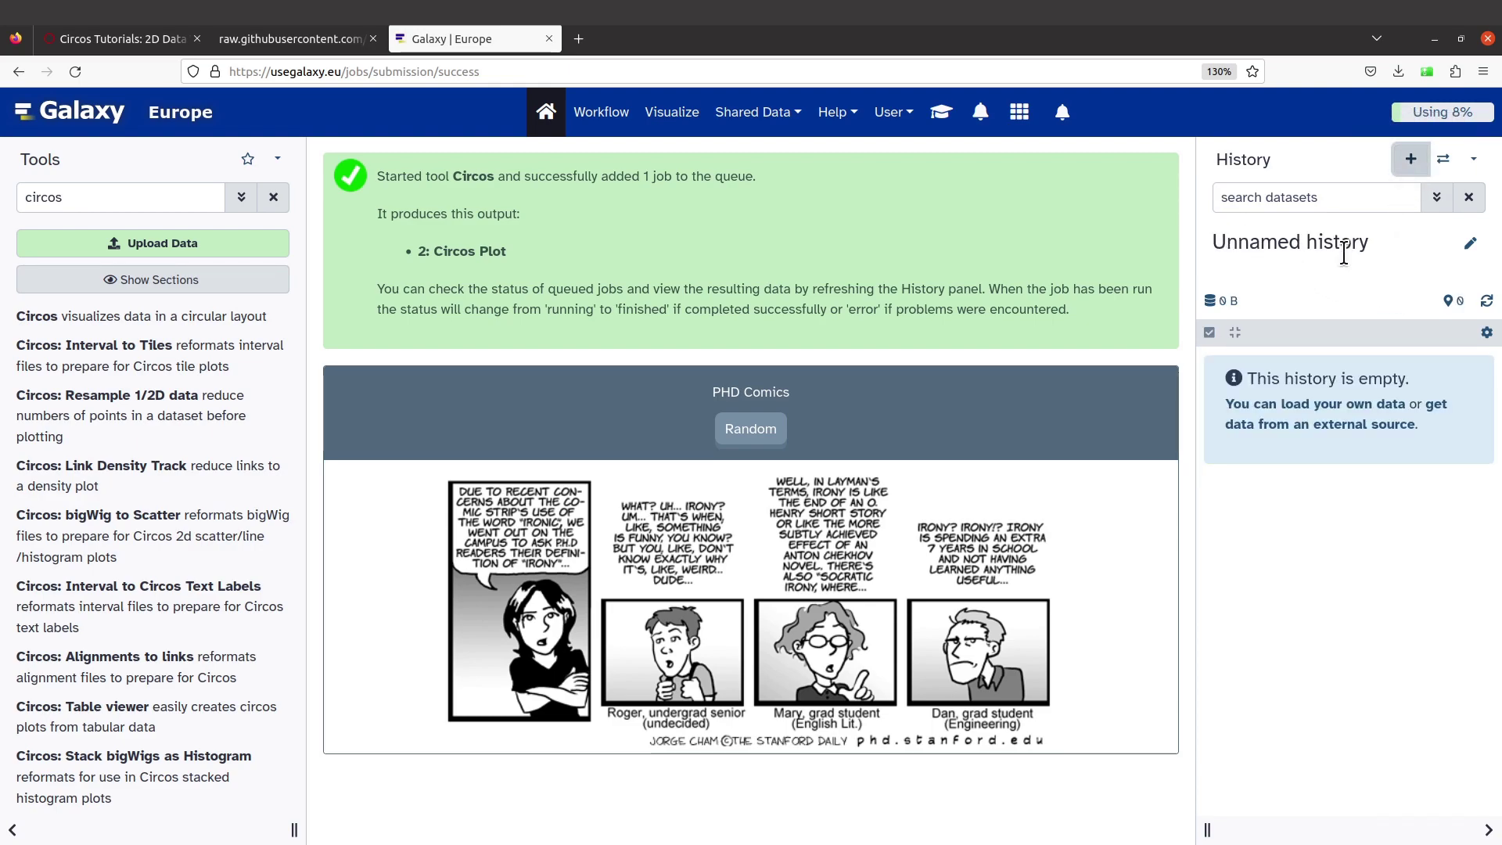
{"action": "left_click", "coordinate": [1472, 255]}
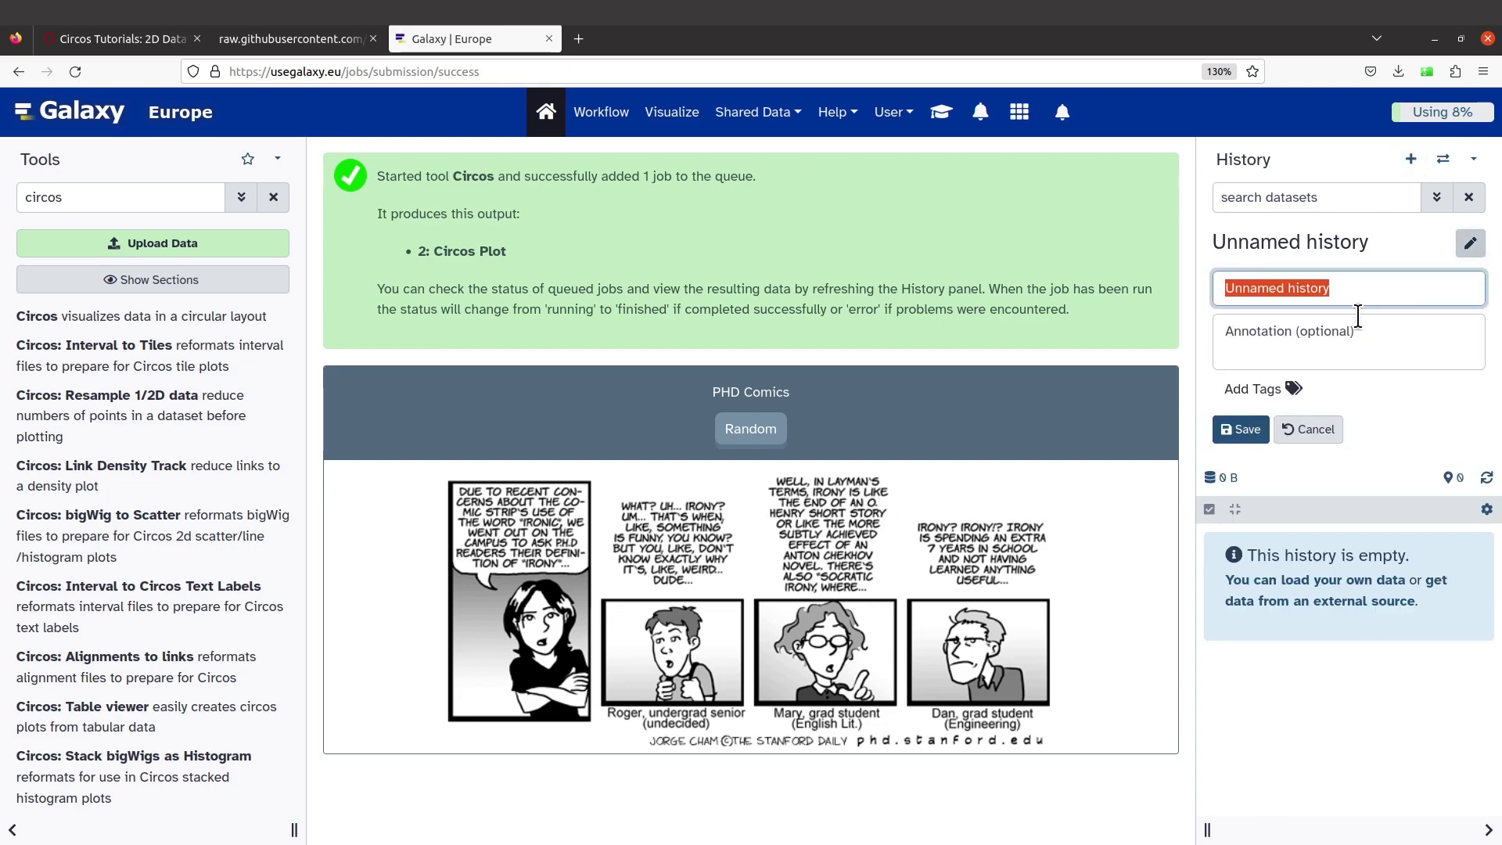
{"action": "type", "text": "CIrcos"}
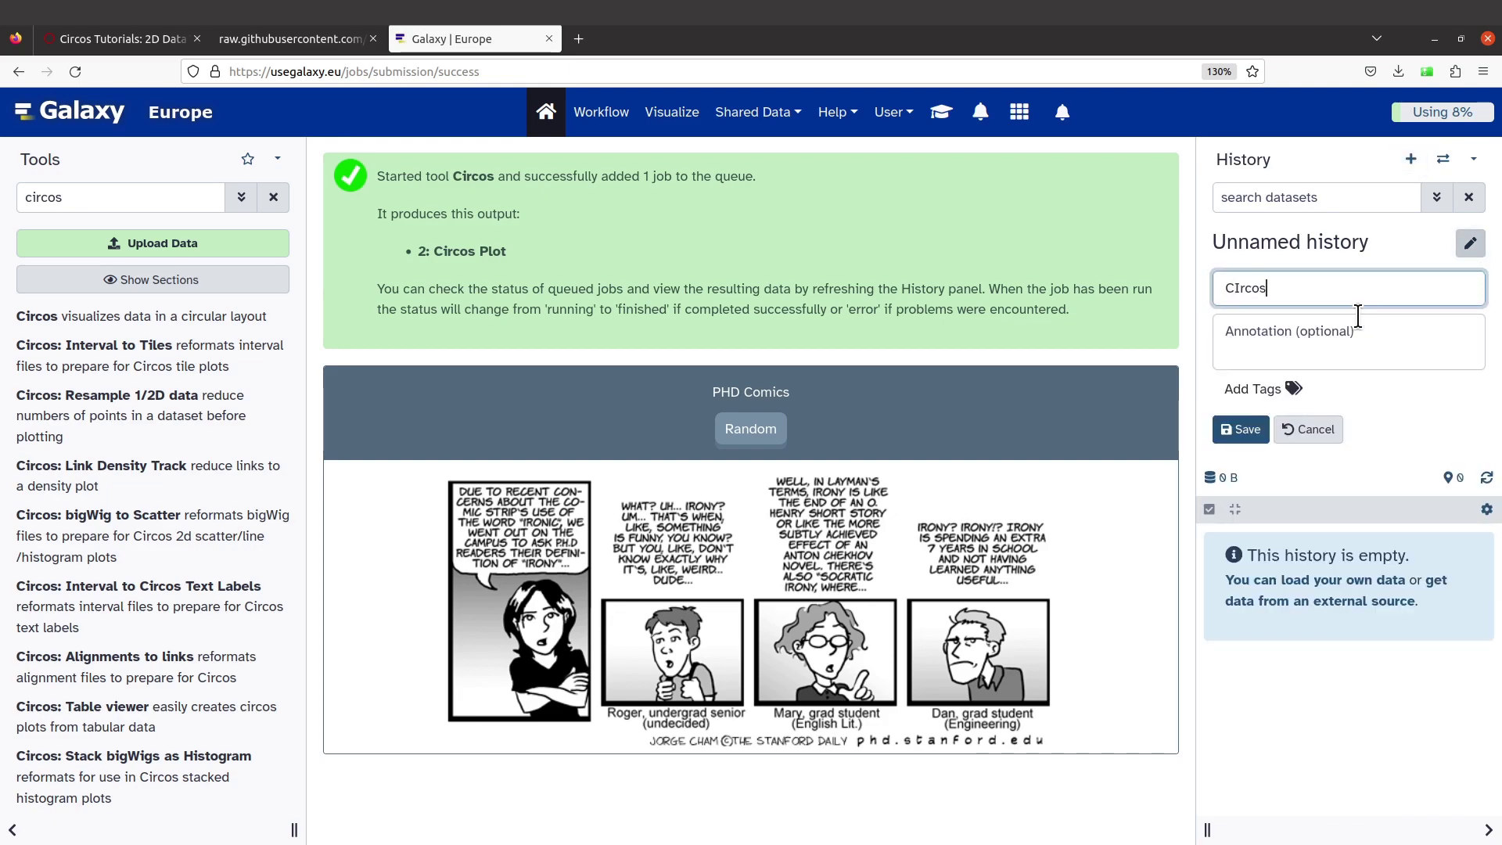
{"action": "type", "text": " Genome A"}
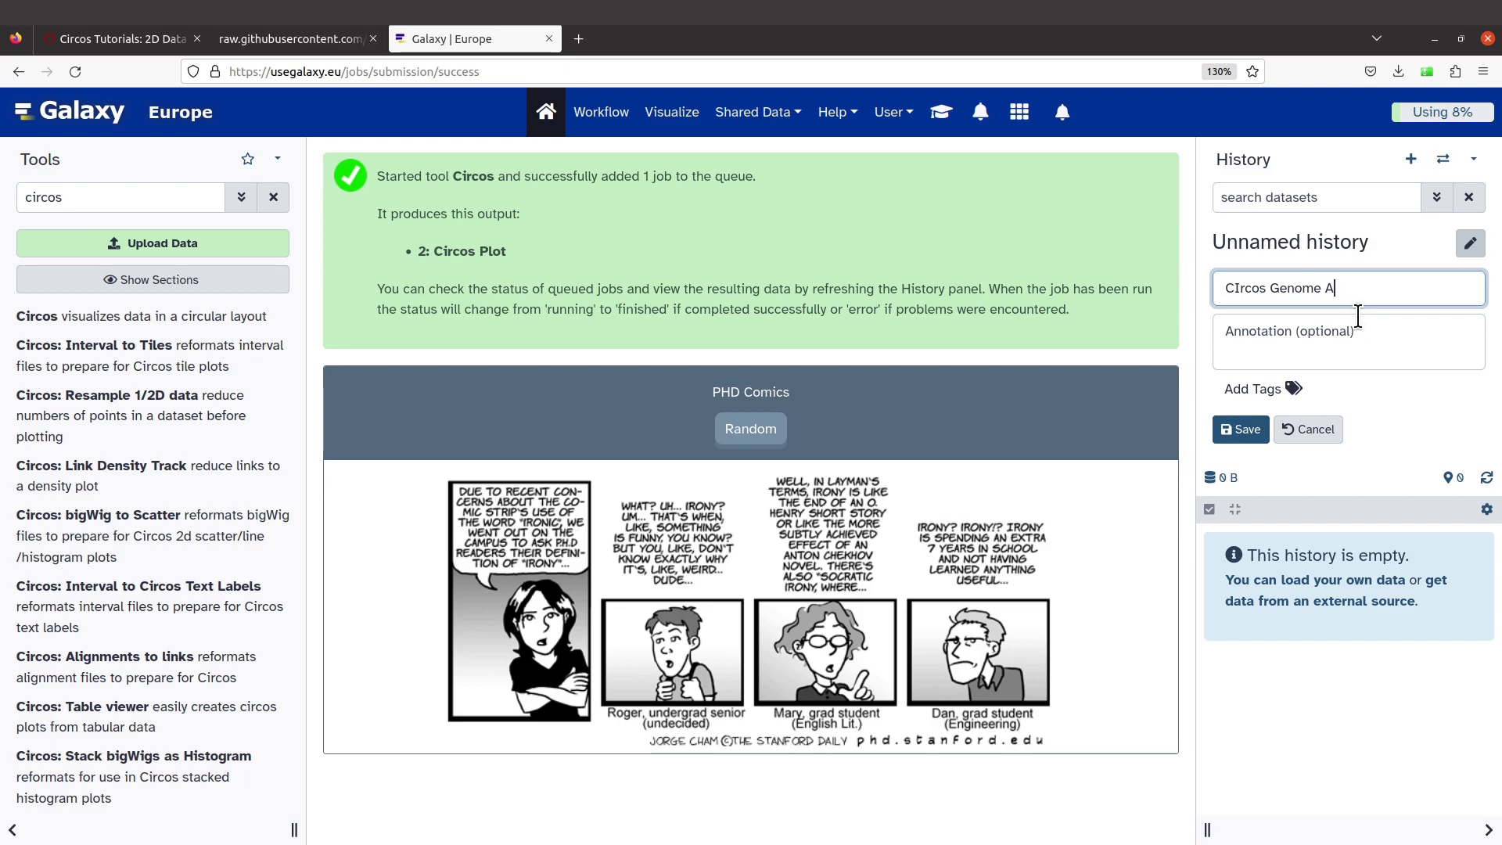
{"action": "type", "text": "ssembly Coverage Visuali"}
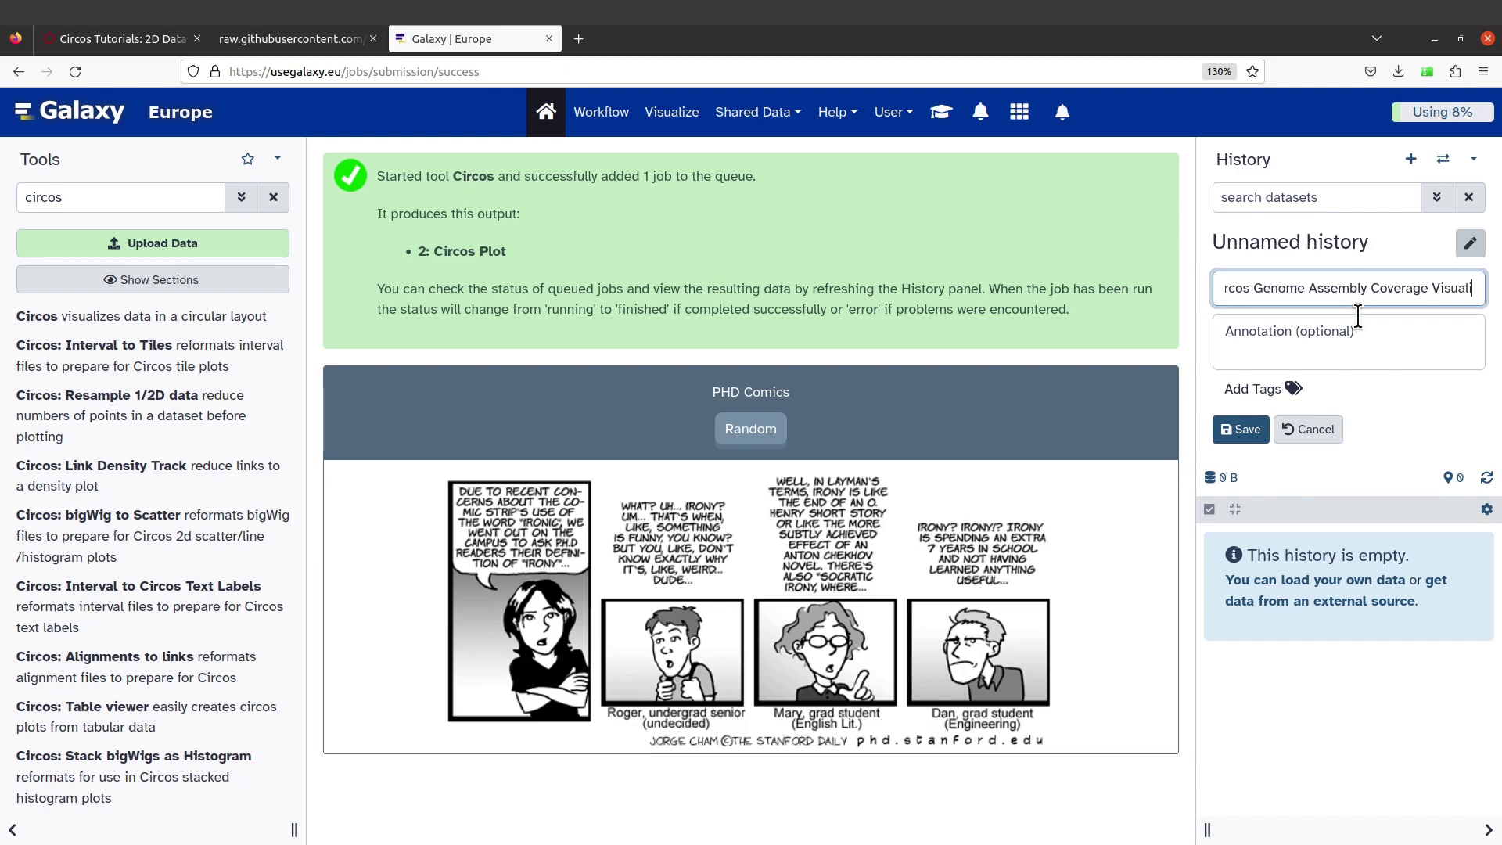
{"action": "type", "text": "zation"}
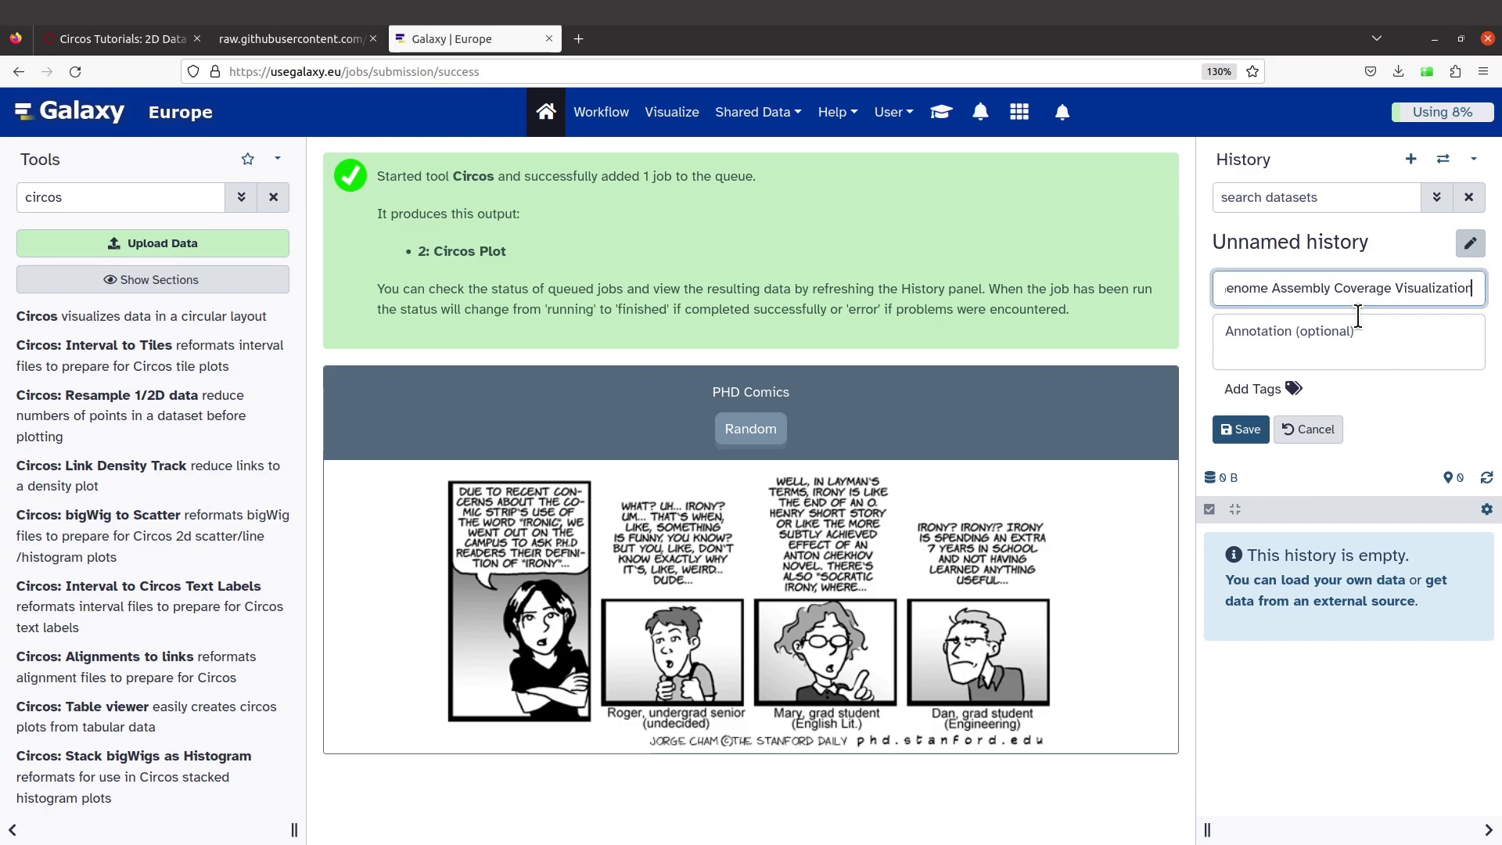
{"action": "left_click", "coordinate": [1244, 431]}
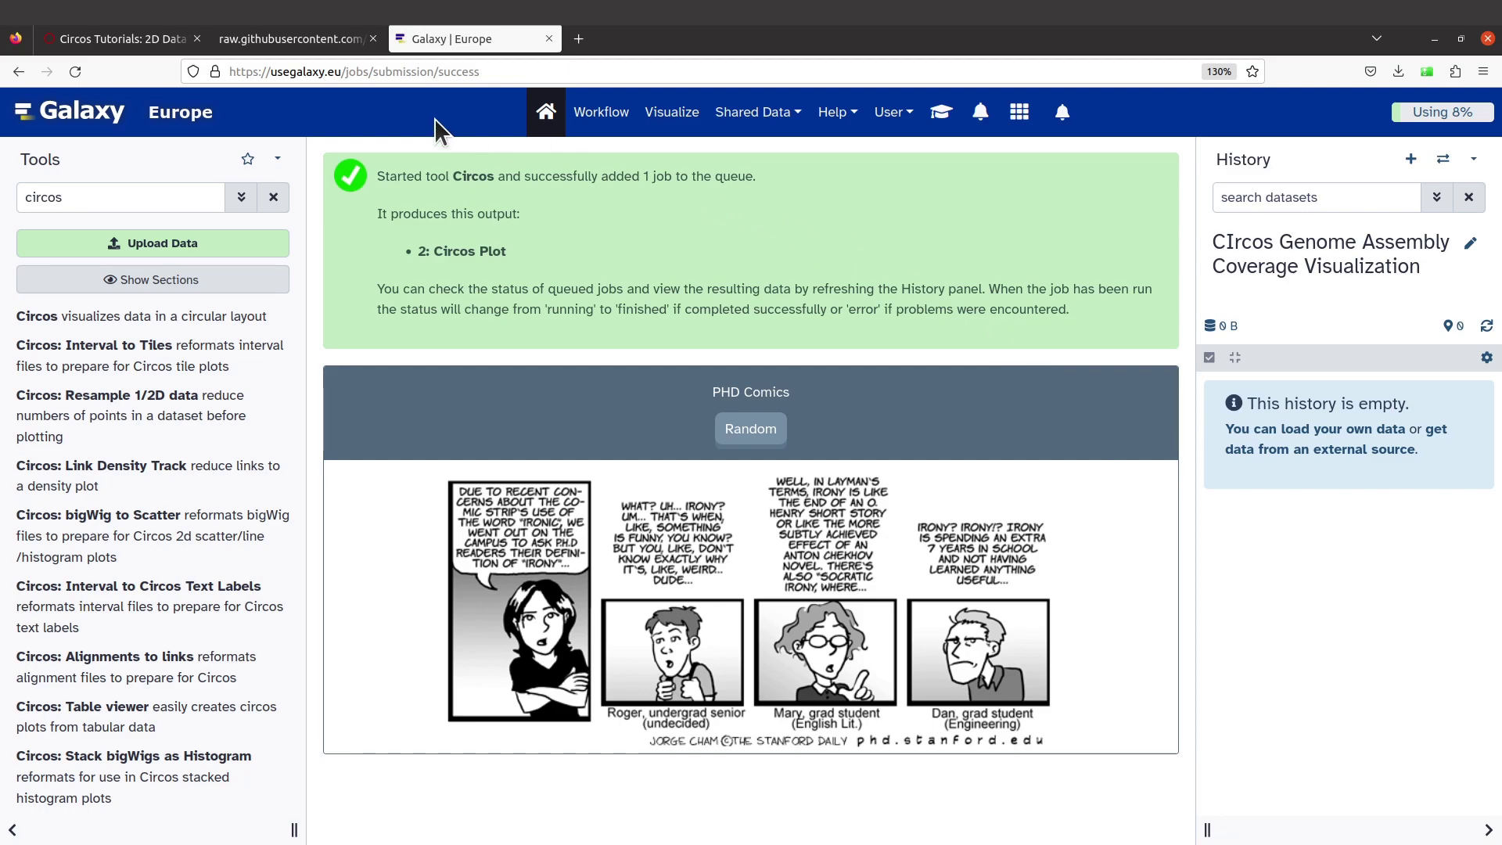
- In the GitHub repository's episode-3-genome-assembly-coverage folder, open the raw version of coverage.txt and copy its URL
{"action": "left_click", "coordinate": [312, 39]}
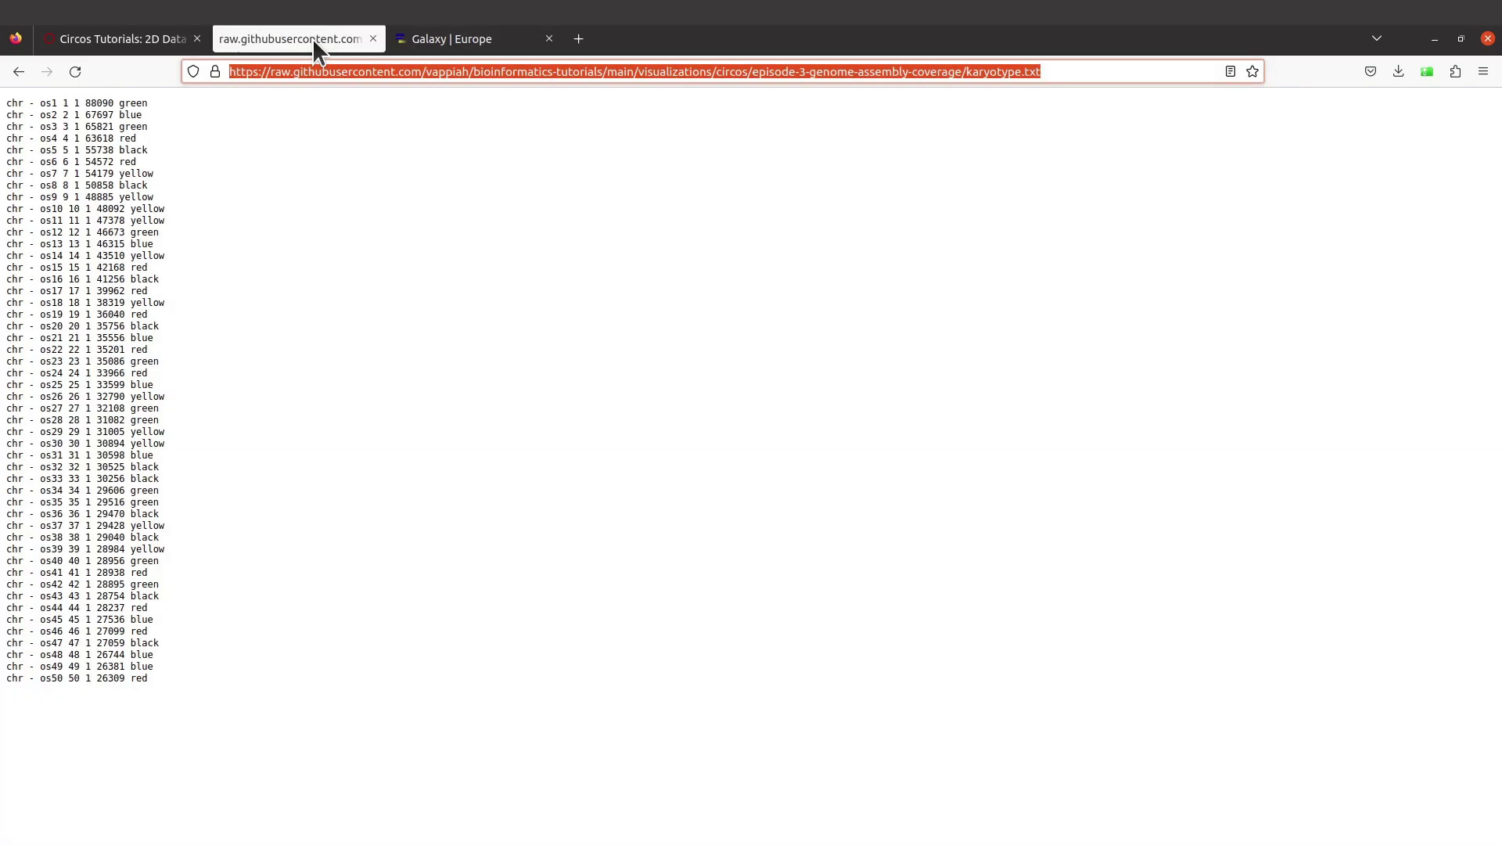
{"action": "left_click", "coordinate": [16, 71]}
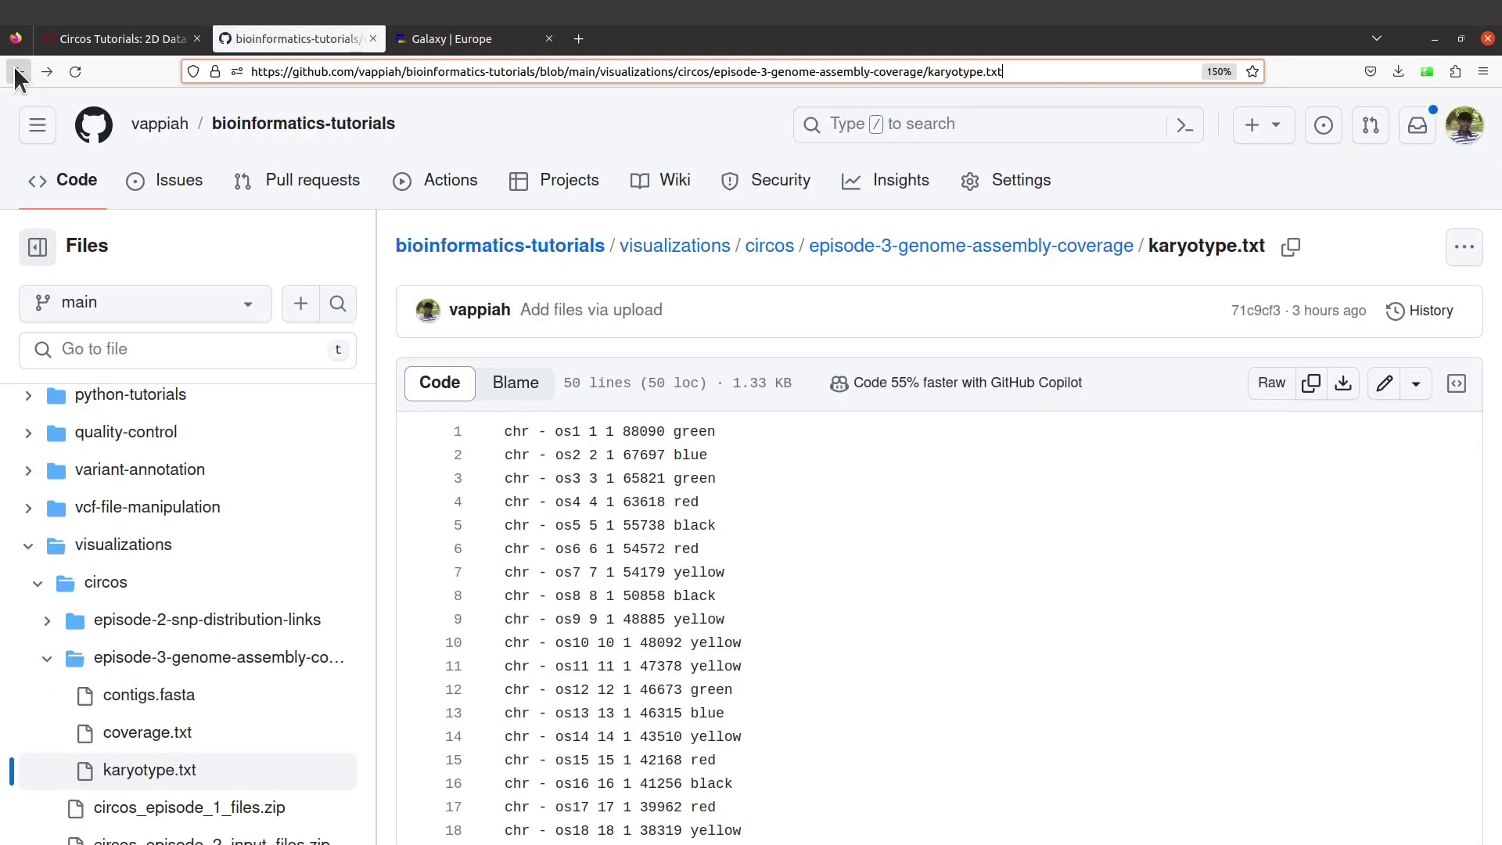
{"action": "left_click", "coordinate": [943, 247]}
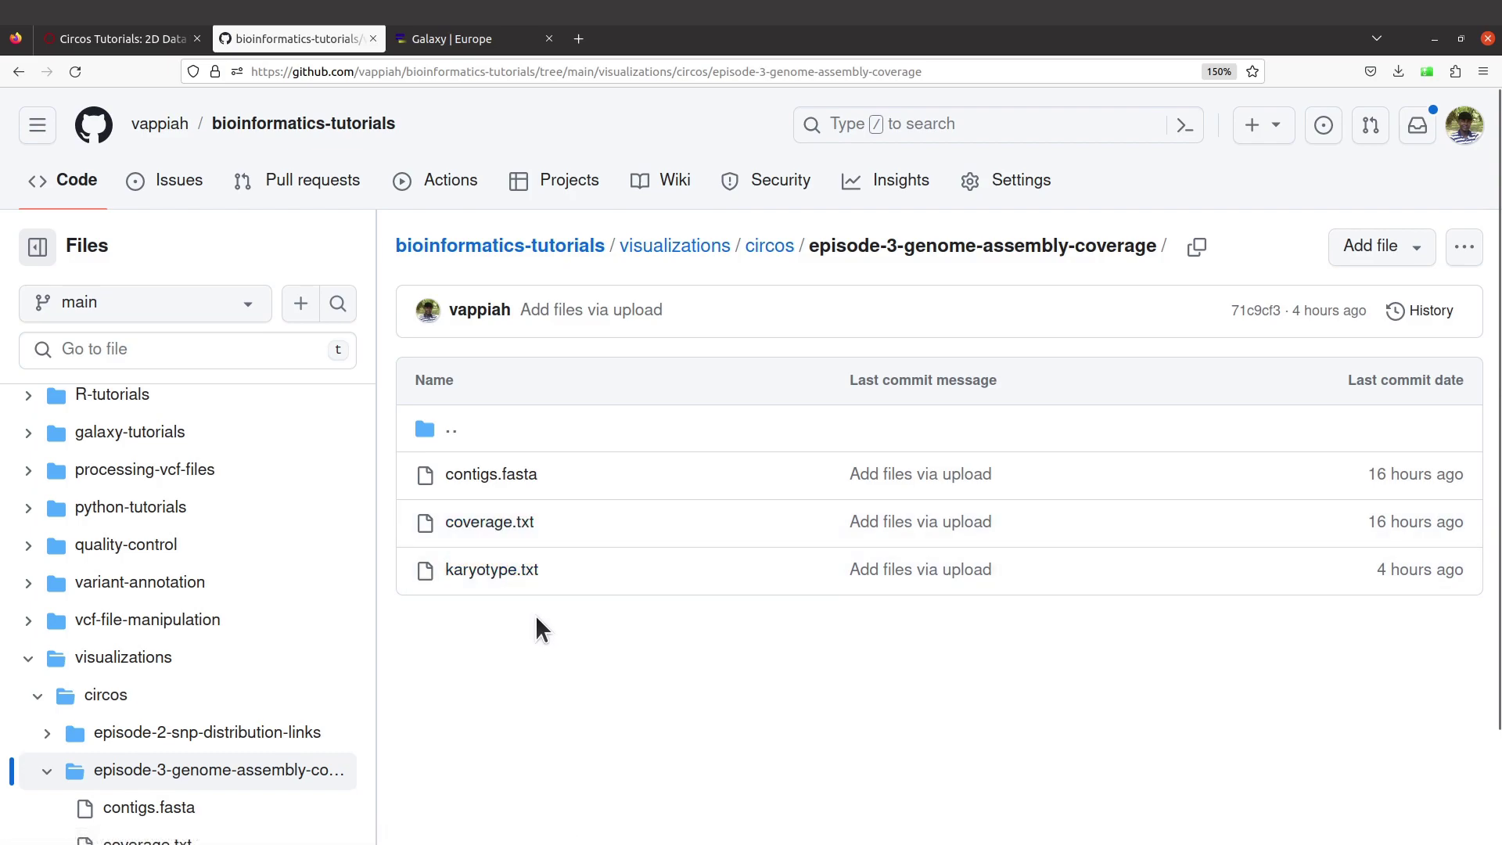
{"action": "left_click", "coordinate": [490, 530]}
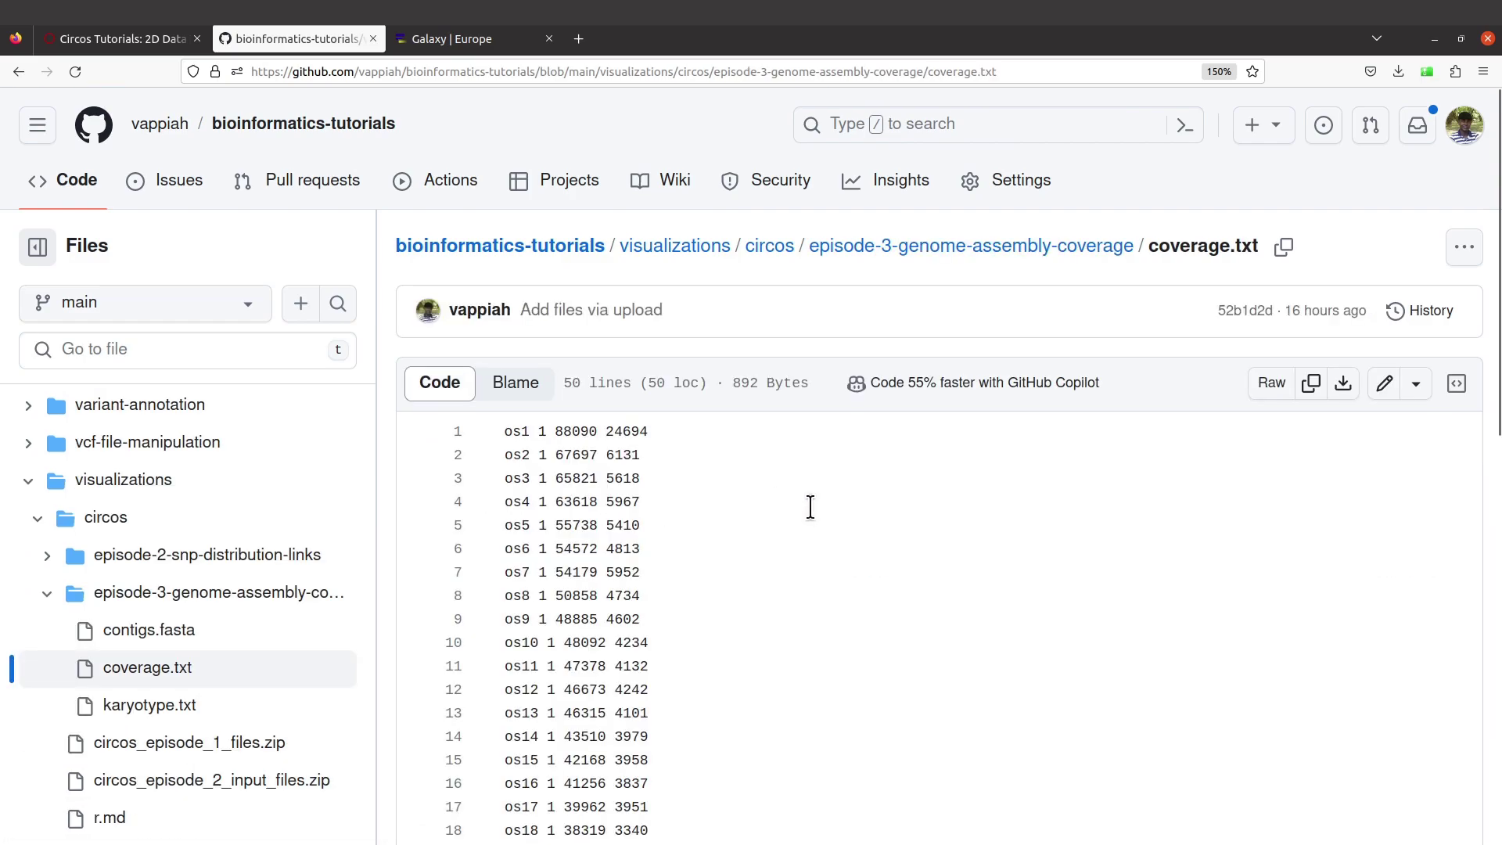
{"action": "left_click", "coordinate": [1267, 385]}
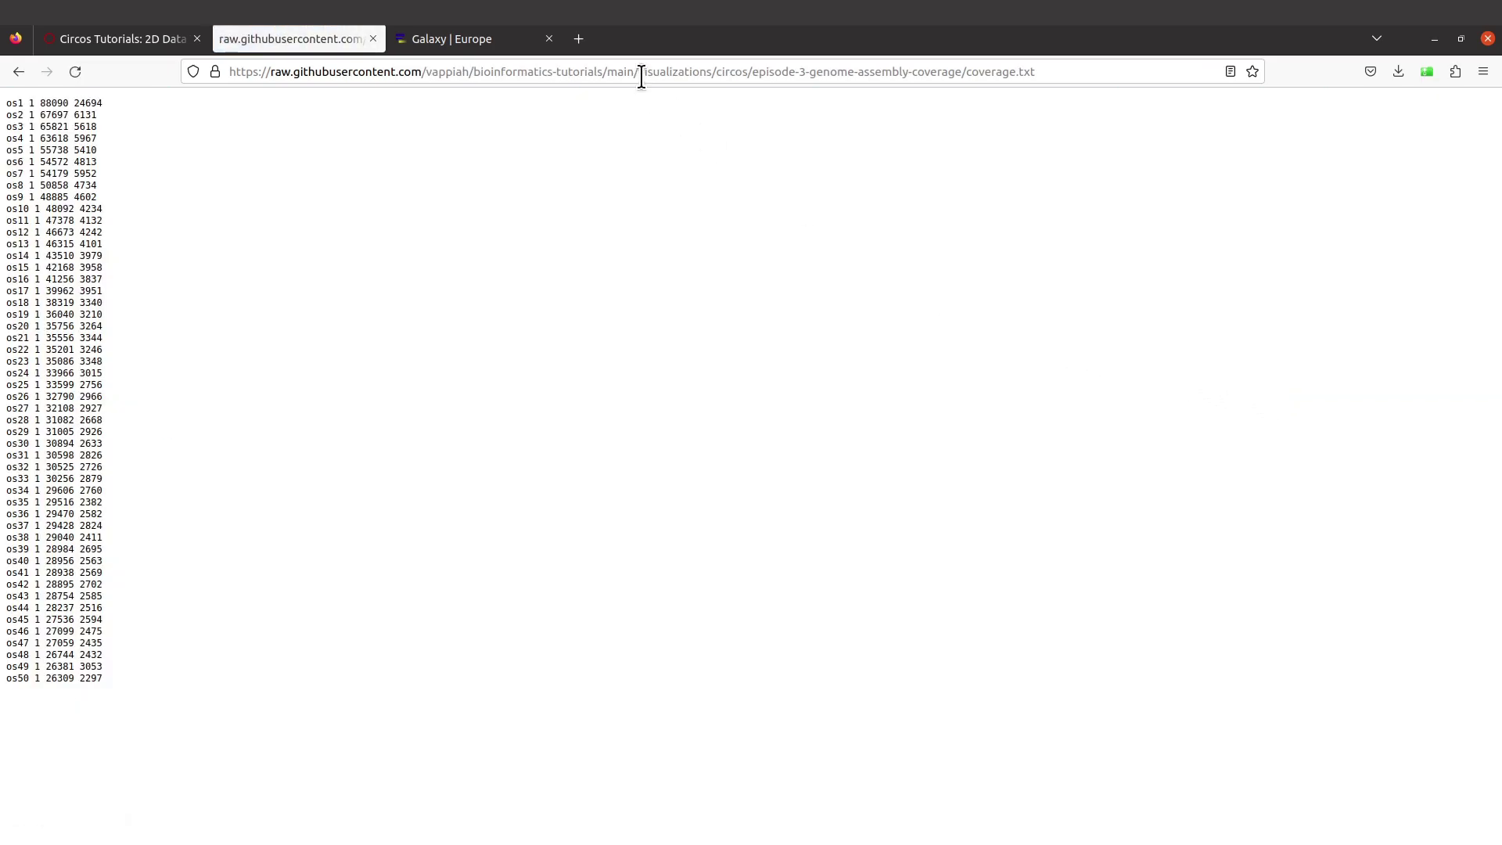
{"action": "right_click", "coordinate": [868, 68]}
{"action": "key", "text": "cmd+c"}
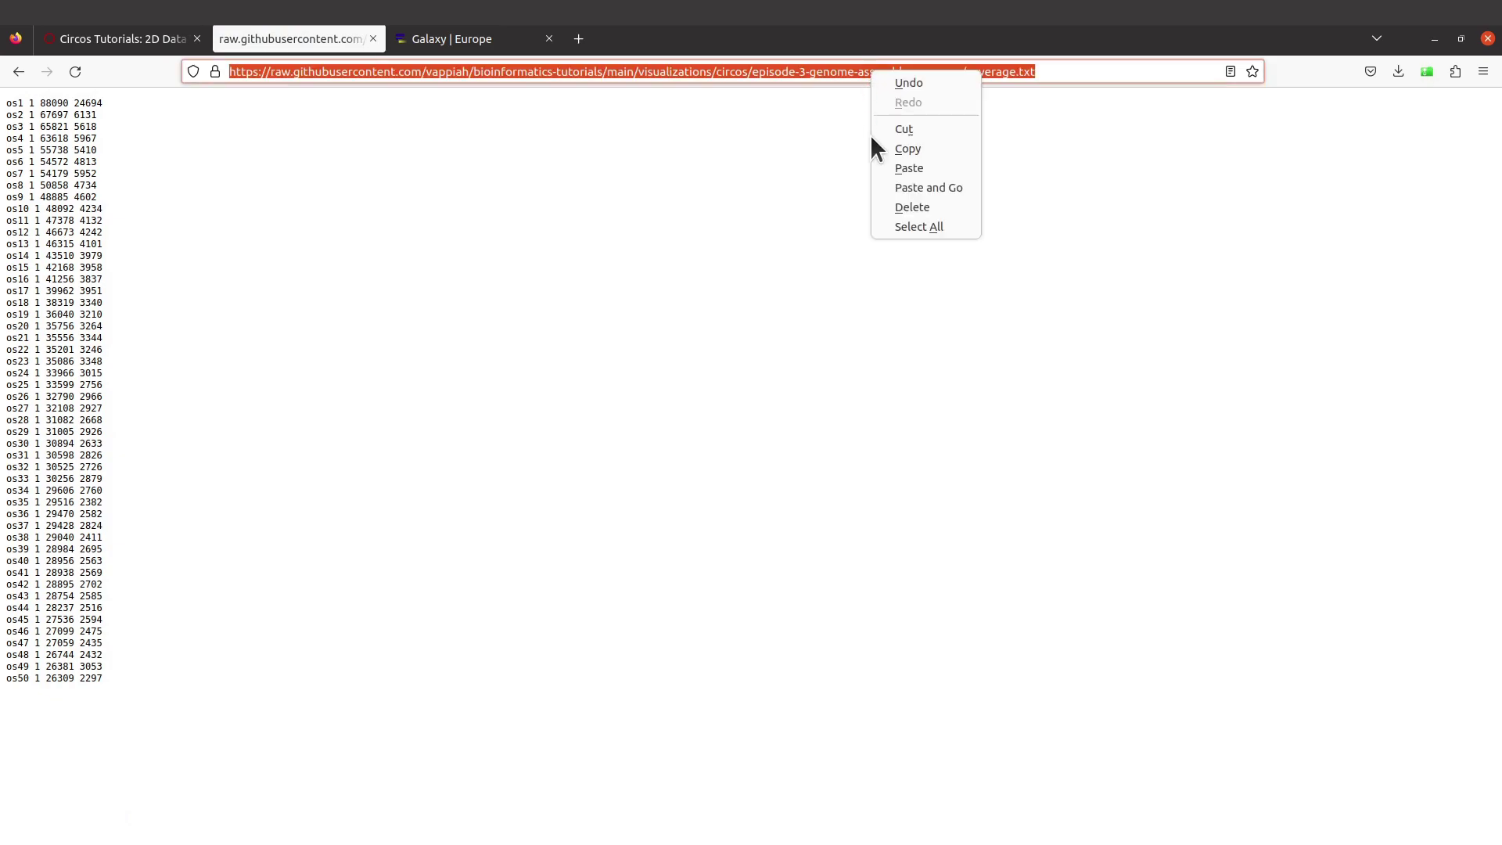
{"action": "left_click", "coordinate": [908, 149]}
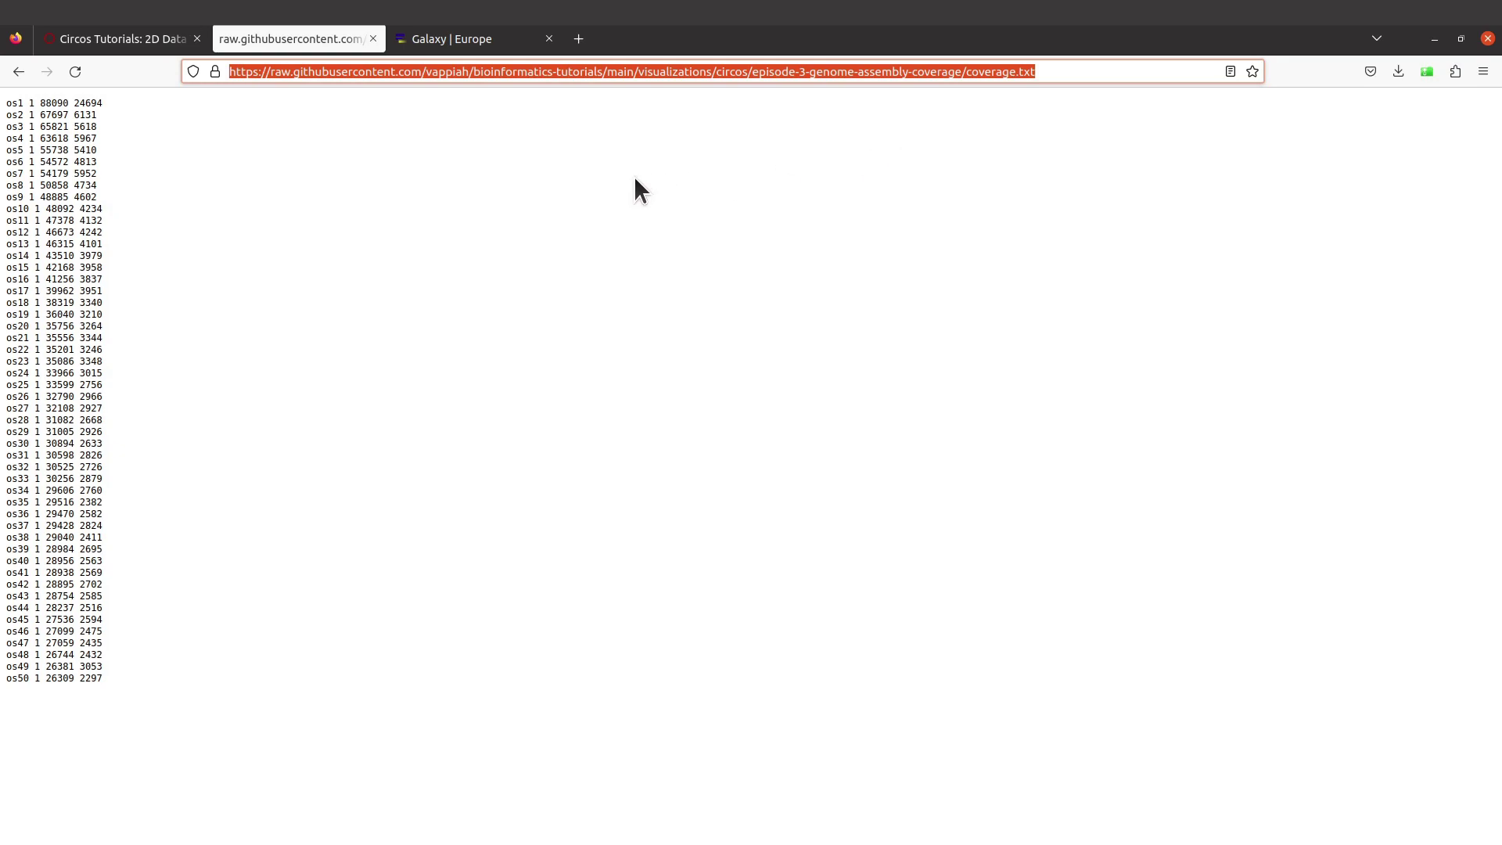
- Upload coverage.txt to the Galaxy history by fetching it from the copied raw GitHub URL, and close the upload dialog
{"action": "left_click", "coordinate": [454, 37]}
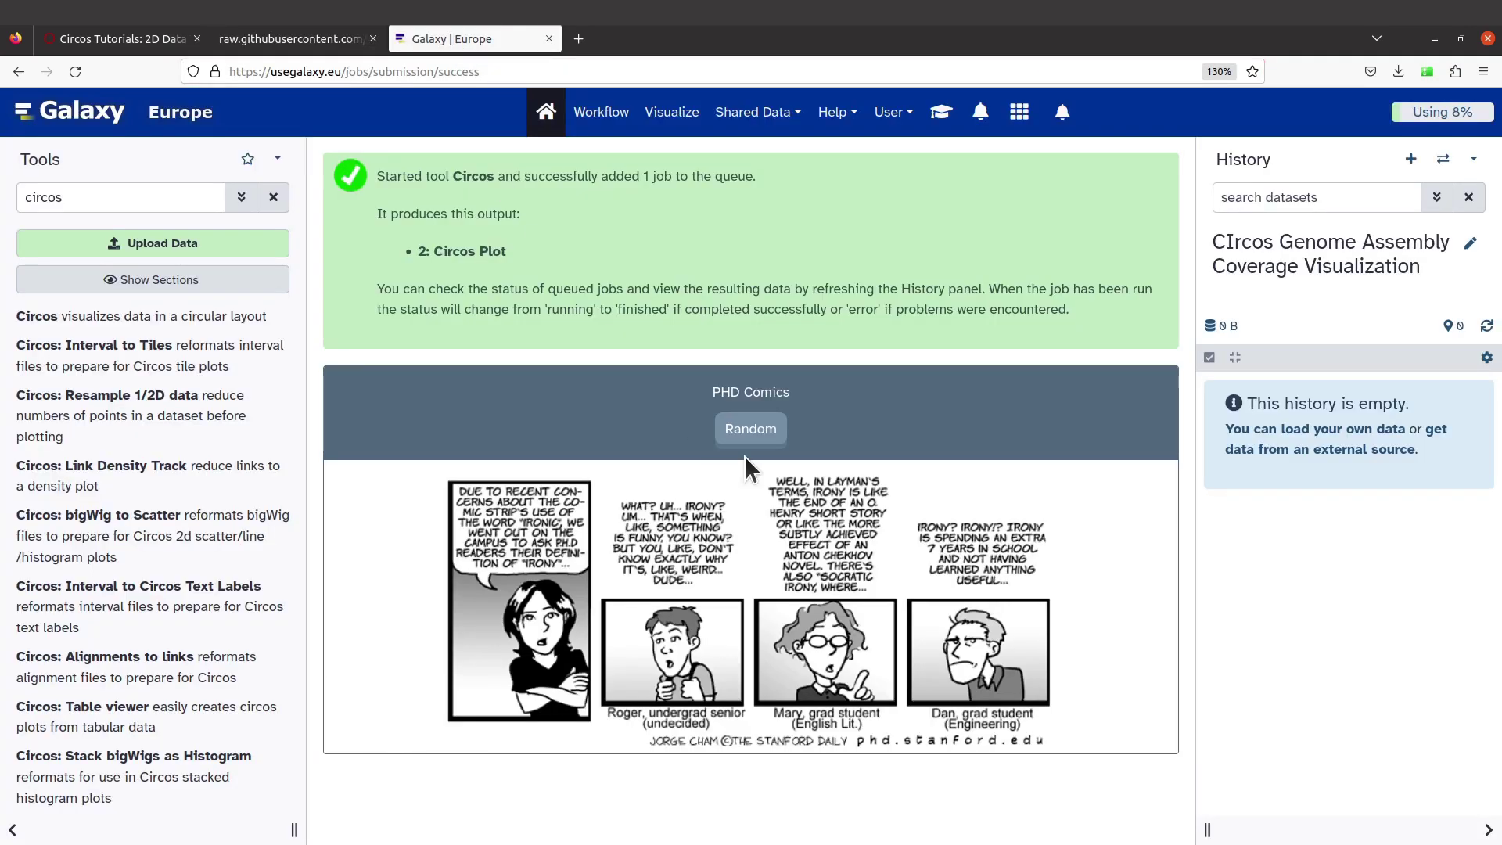
{"action": "left_click", "coordinate": [171, 251]}
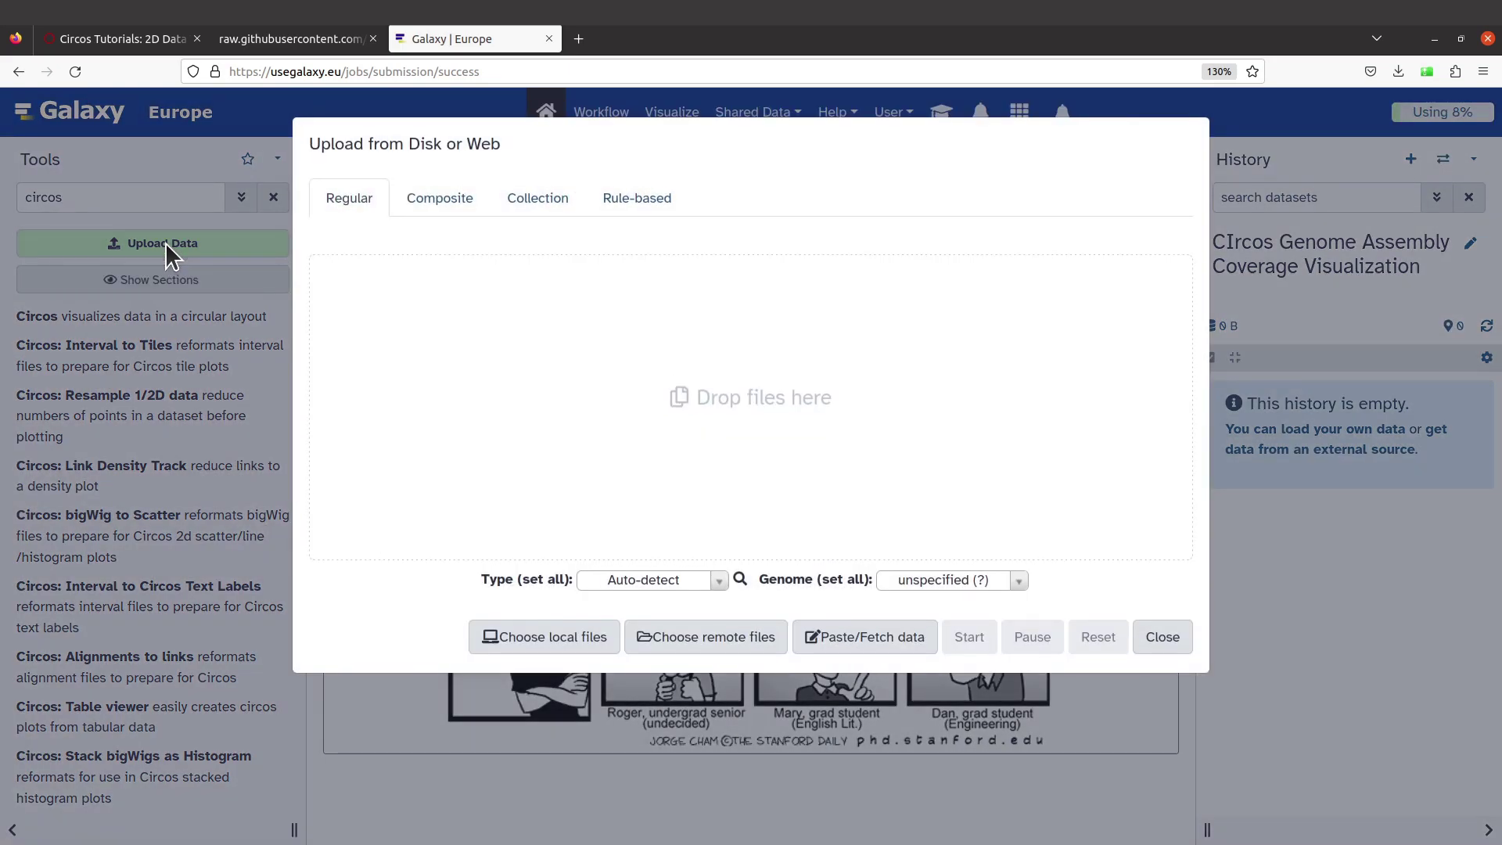
{"action": "left_click", "coordinate": [864, 643]}
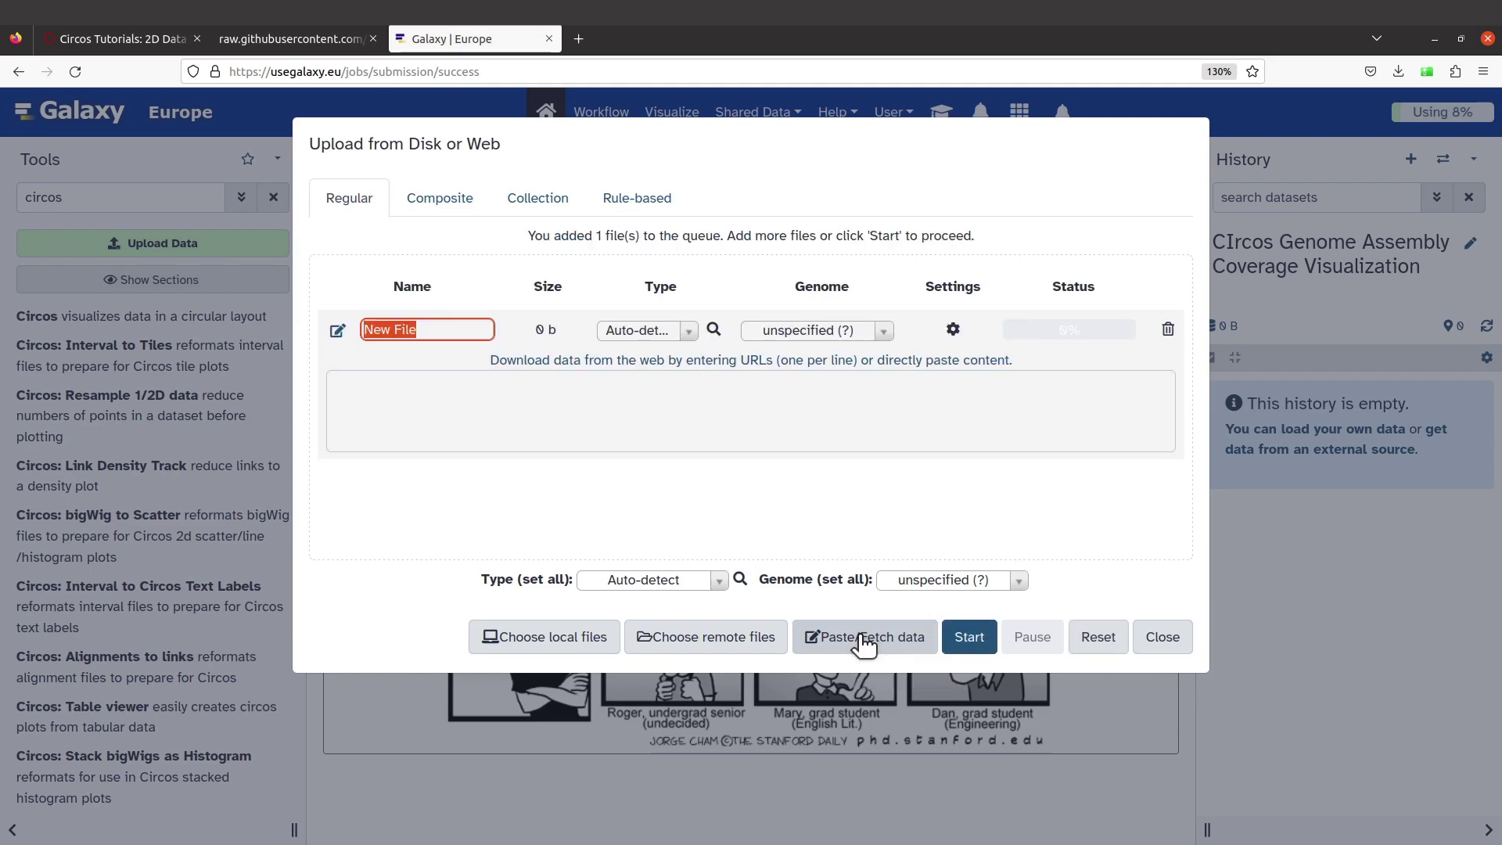
{"action": "left_click", "coordinate": [628, 448]}
{"action": "right_click", "coordinate": [612, 424]}
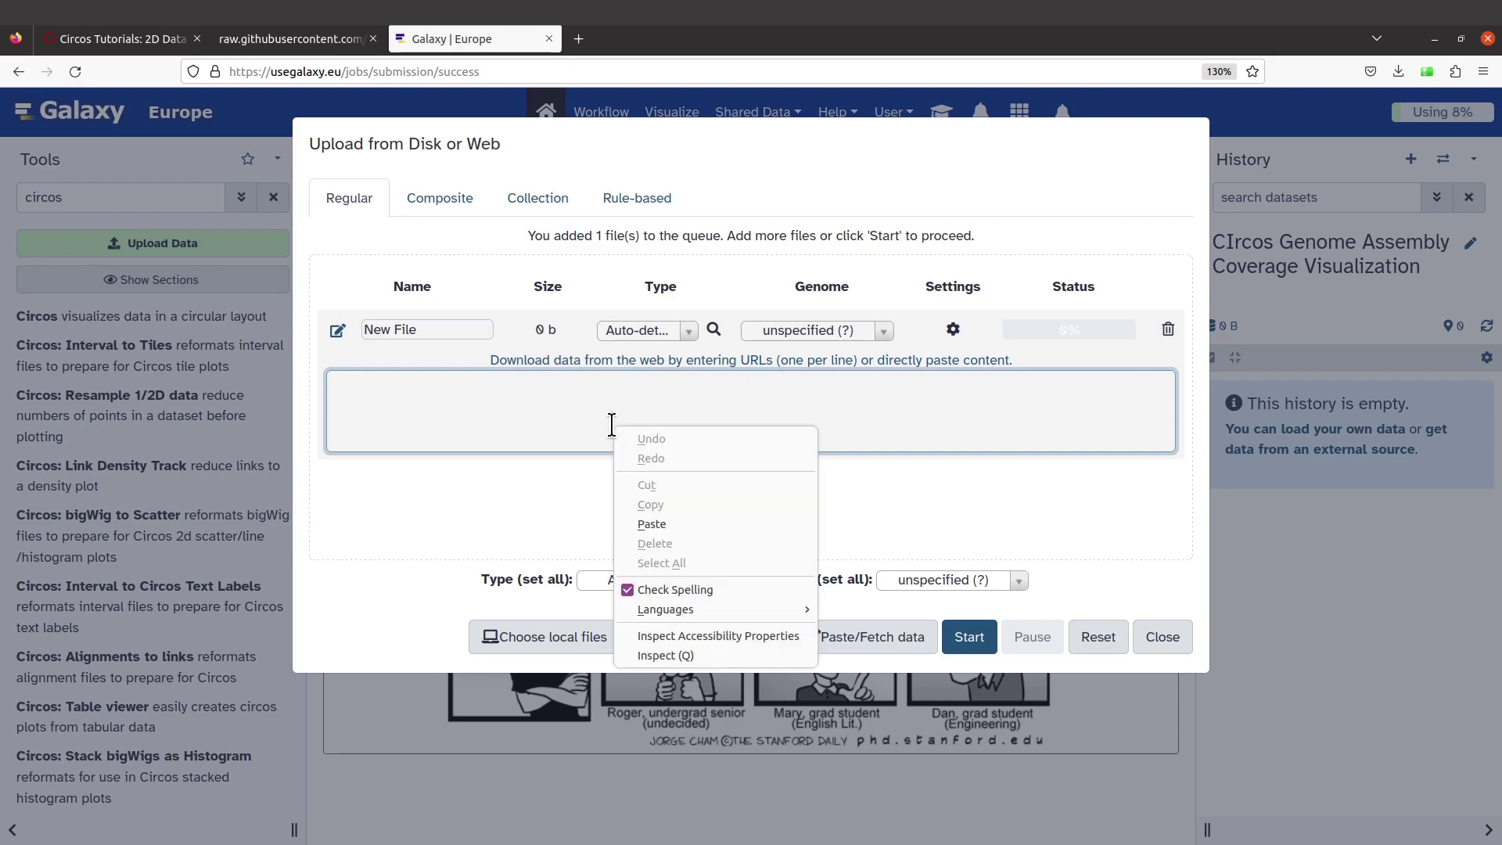
{"action": "left_click", "coordinate": [682, 523]}
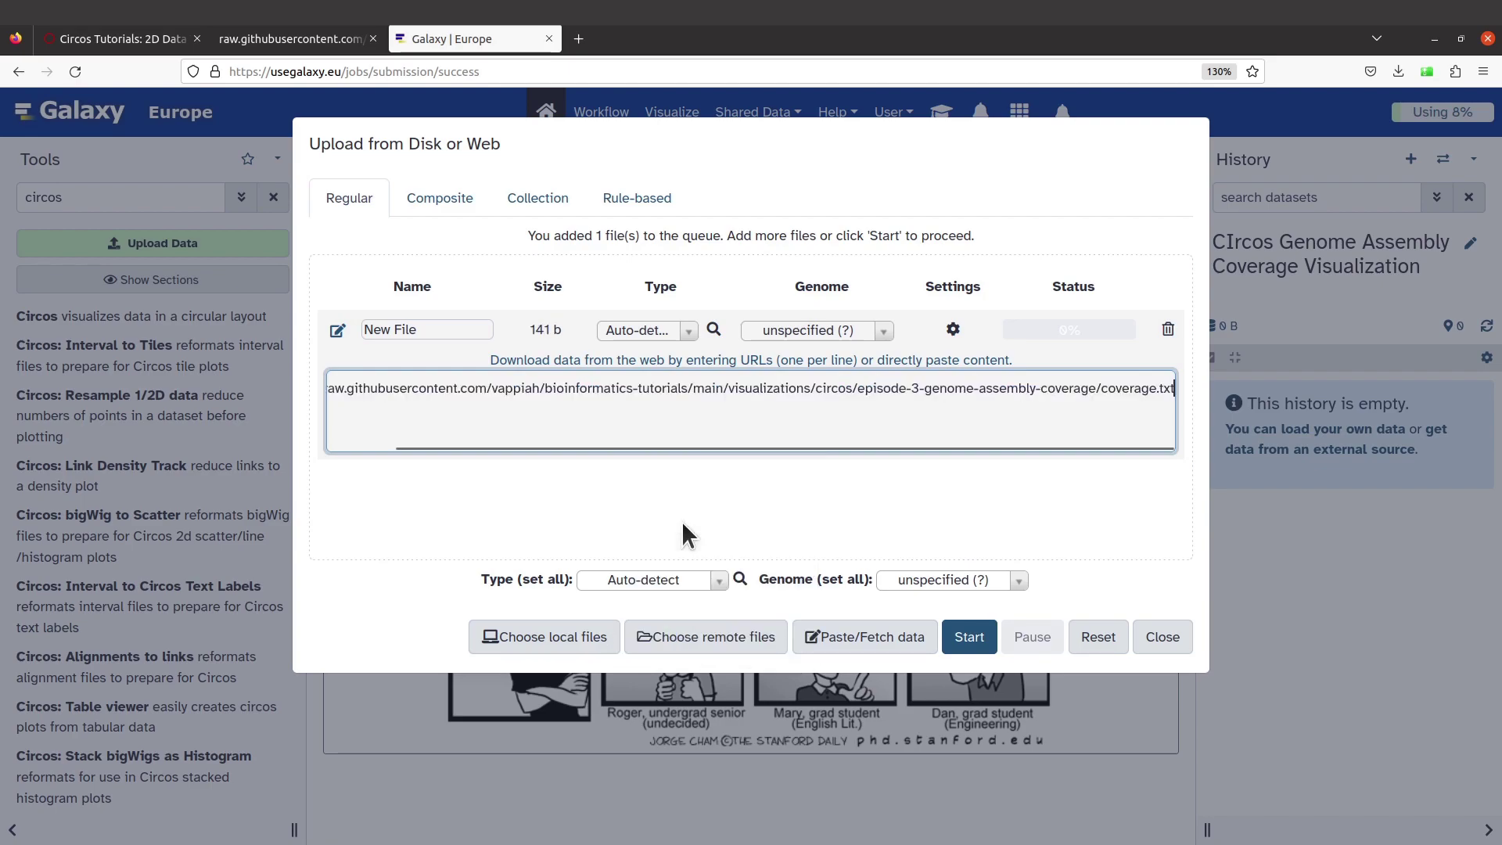
{"action": "left_click", "coordinate": [969, 636]}
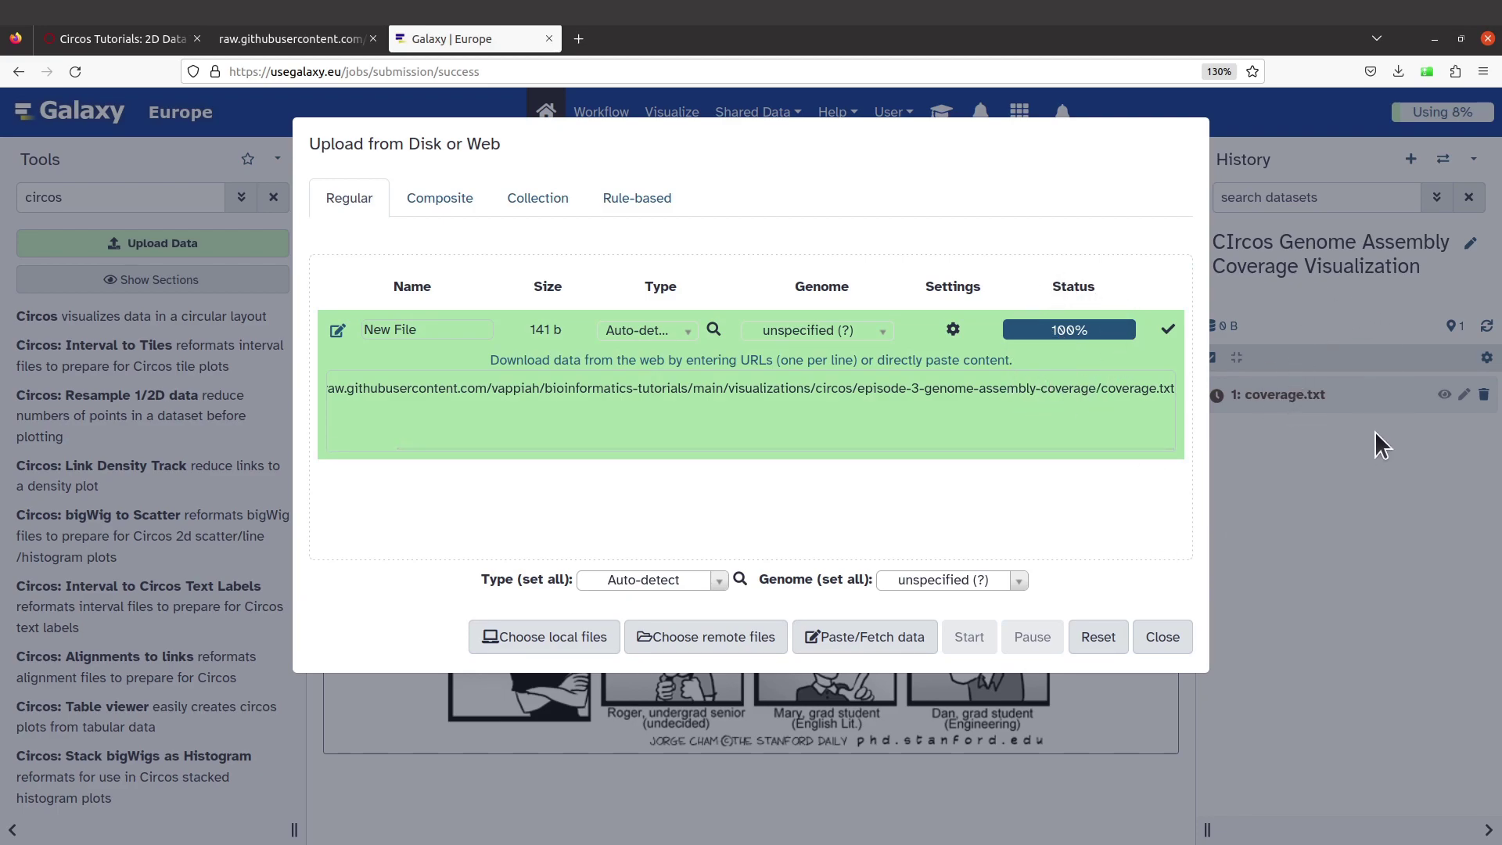
{"action": "left_click", "coordinate": [1173, 640]}
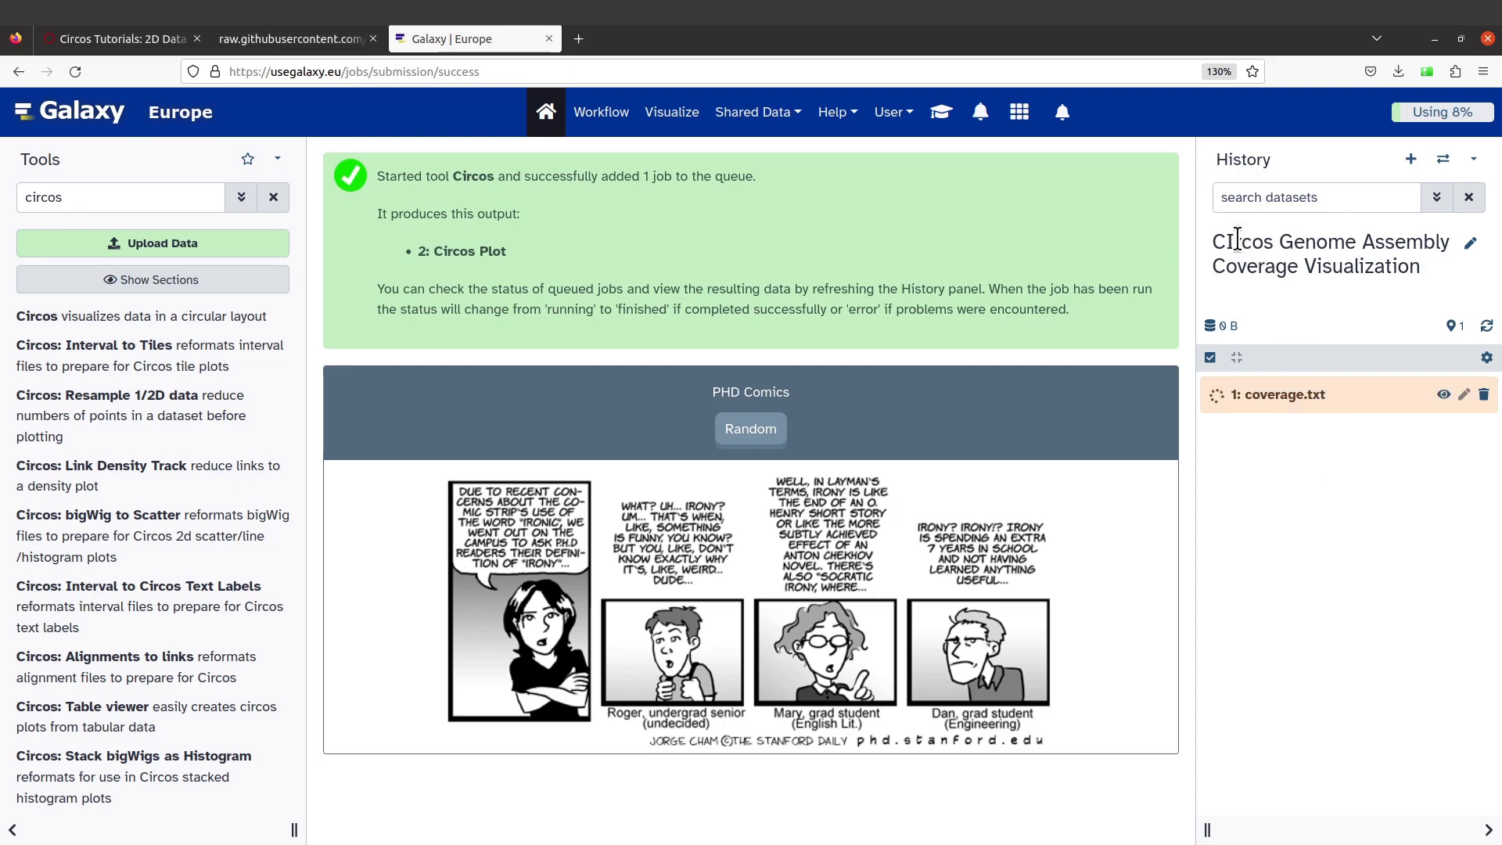
- Correct the capital I in the history's name so it reads "Circos Genome Assembly Coverage Visualization", and save it
{"action": "left_click", "coordinate": [1470, 243]}
{"action": "left_click", "coordinate": [1238, 317]}
{"action": "key", "text": "Left"}
{"action": "key", "text": "Left"}
{"action": "key", "text": "Left"}
{"action": "key", "text": "Left"}
{"action": "key", "text": "Left"}
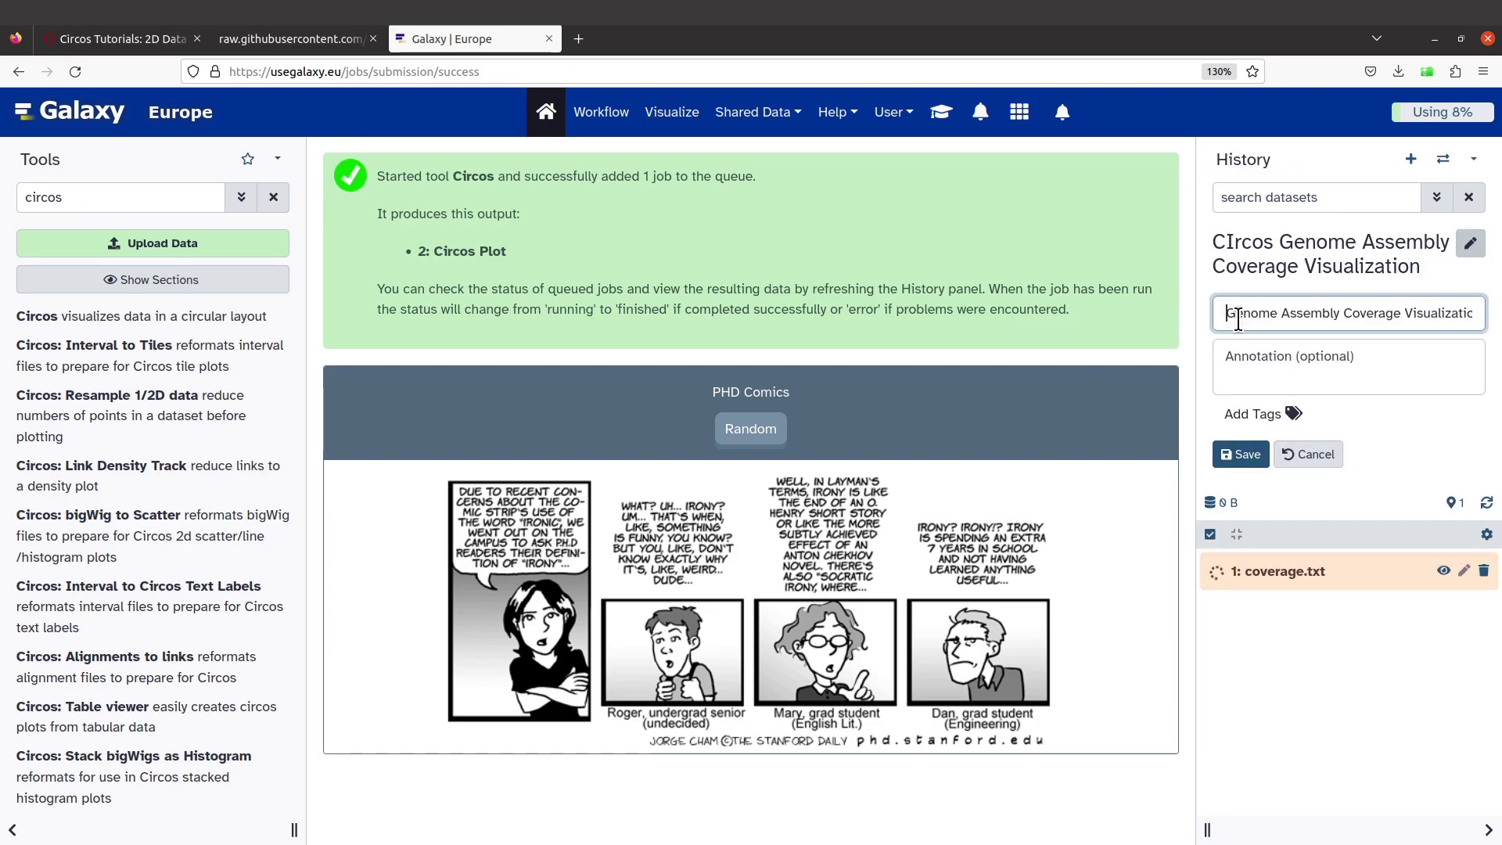
{"action": "key", "text": "Left"}
{"action": "key", "text": "Left"}
{"action": "key", "text": "Left"}
{"action": "key", "text": "Left"}
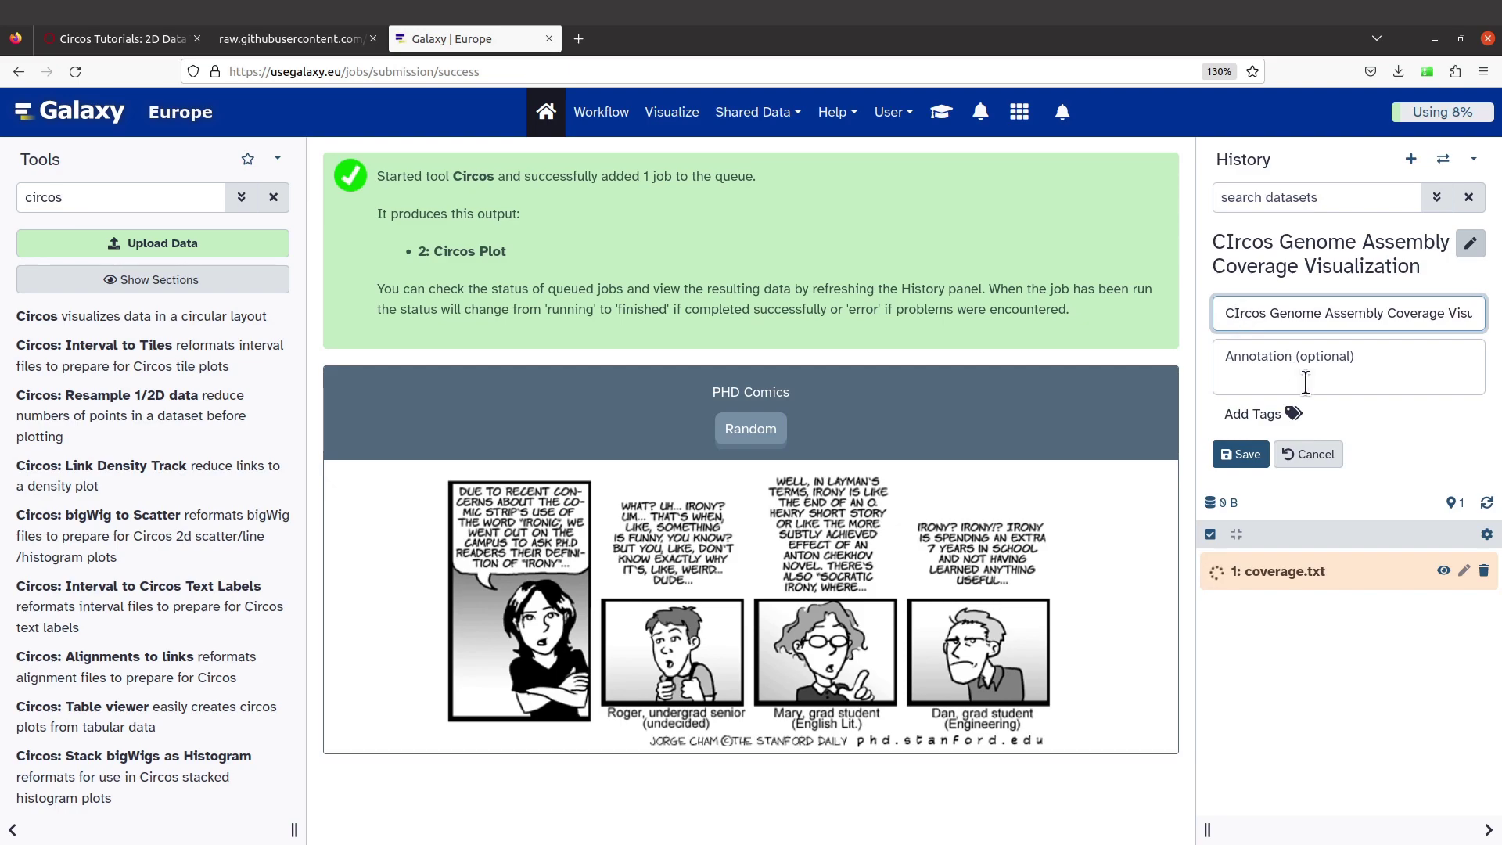
{"action": "key", "text": "BackSpace"}
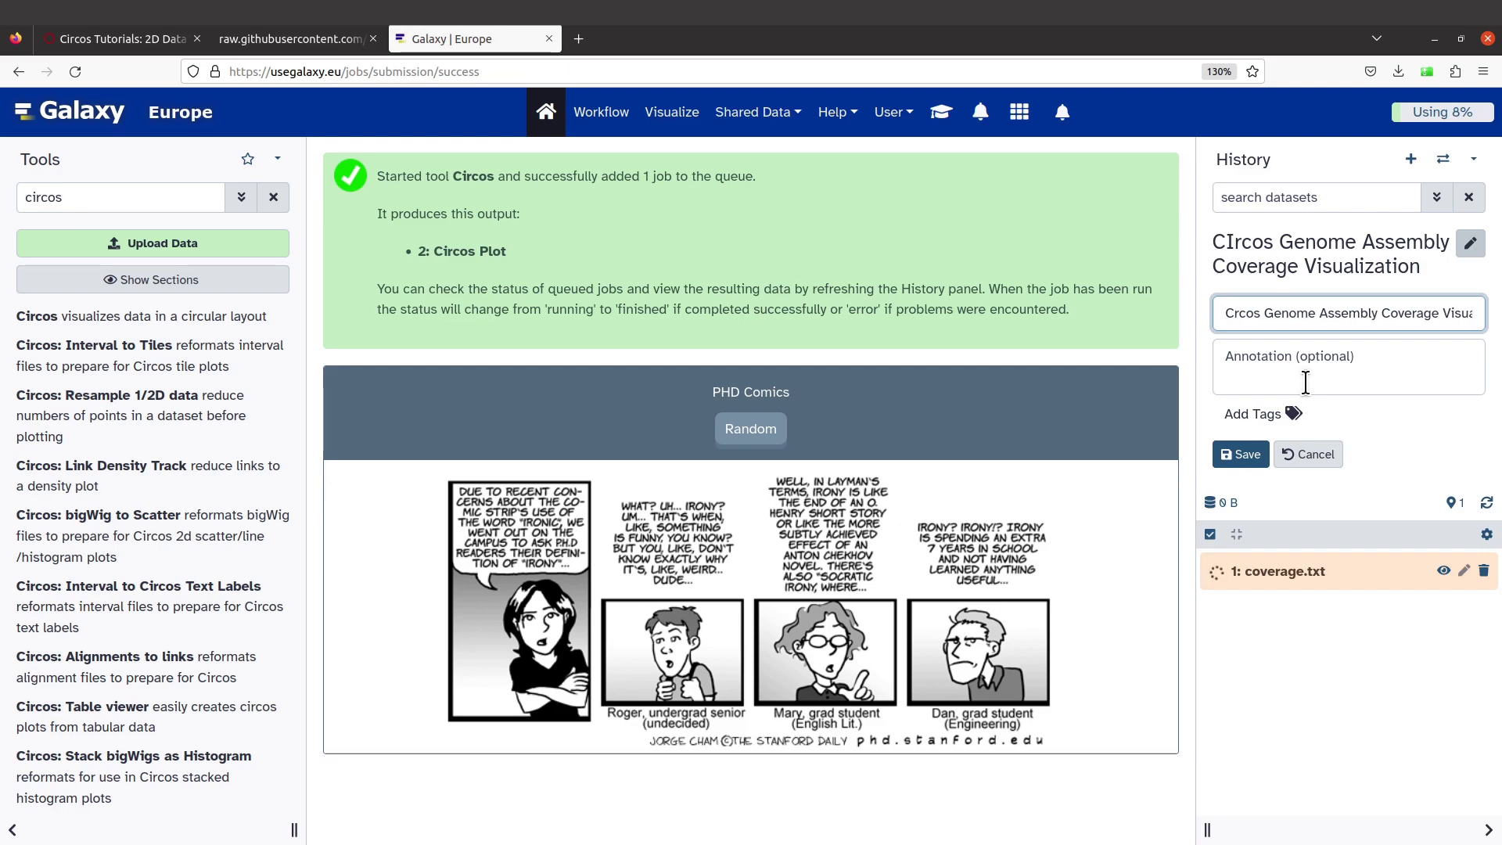
{"action": "type", "text": "i"}
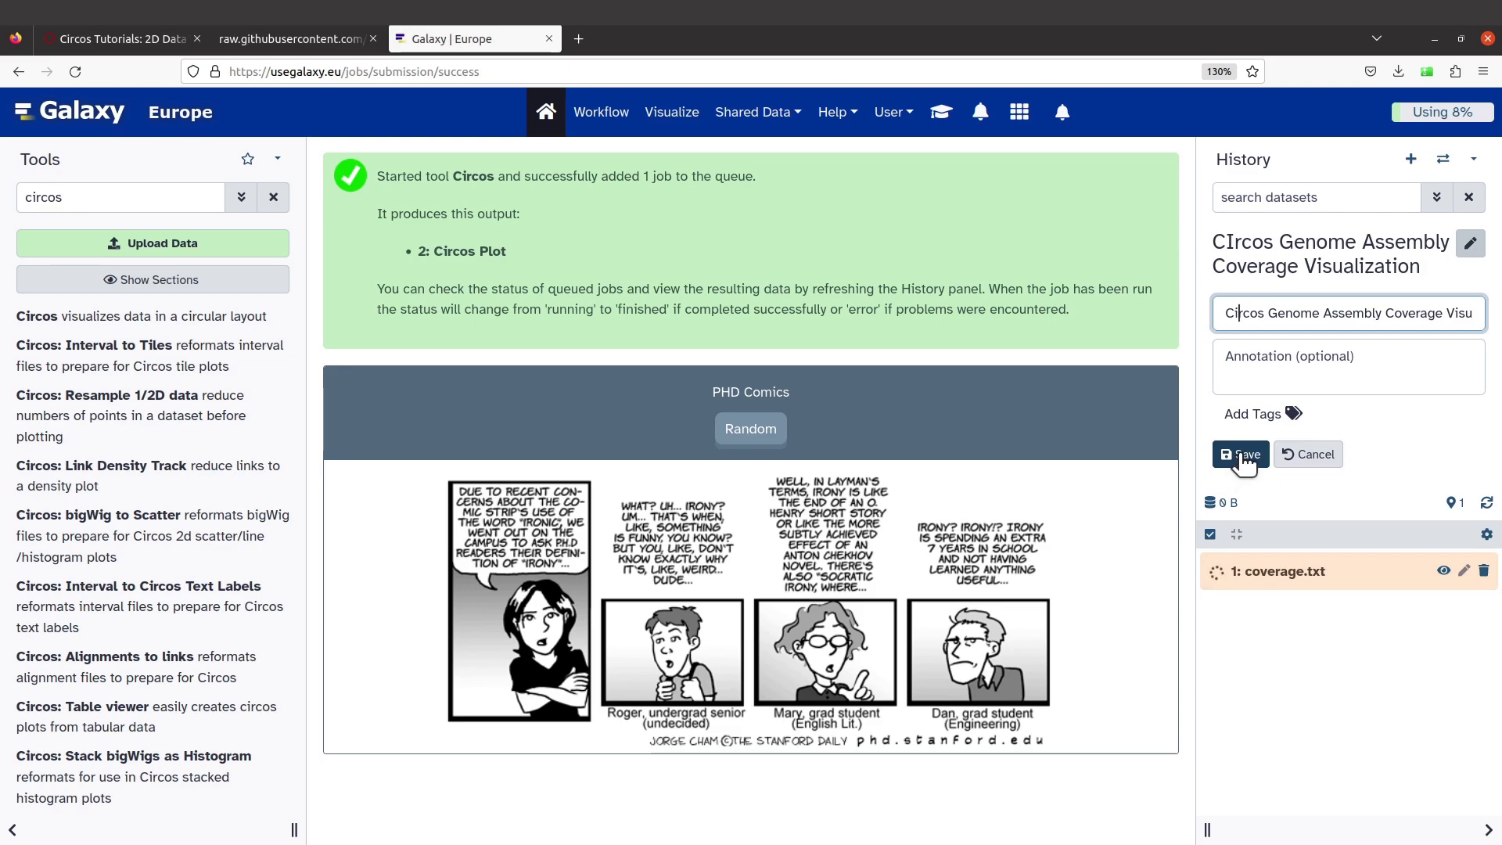
{"action": "left_click", "coordinate": [1243, 457]}
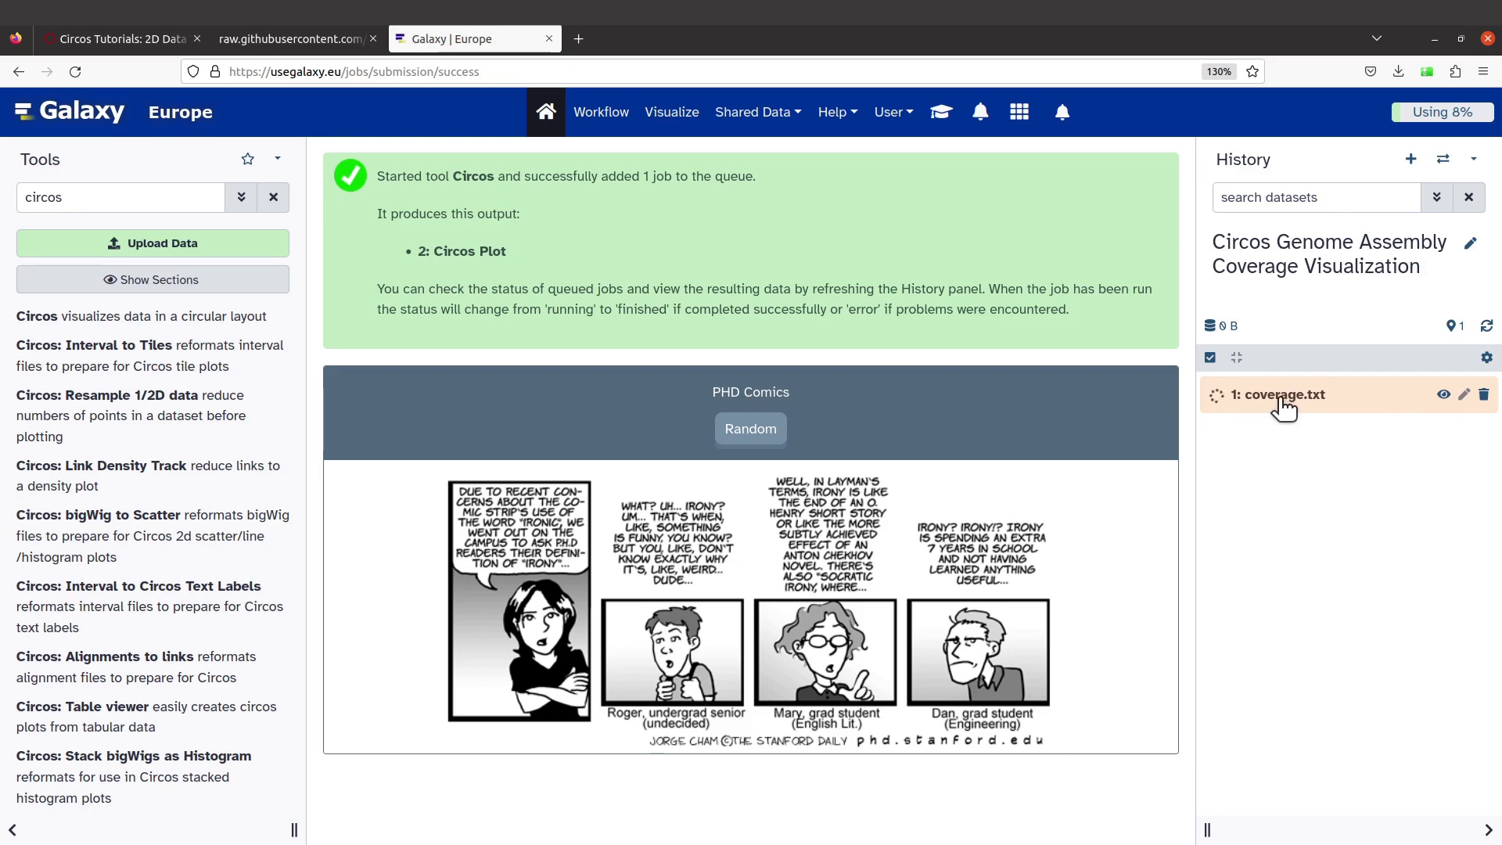
- In the GitHub repository's episode-3-genome-assembly-coverage folder, open the raw version of karyotype.txt and copy its URL
{"action": "left_click", "coordinate": [297, 43]}
{"action": "left_click", "coordinate": [18, 72]}
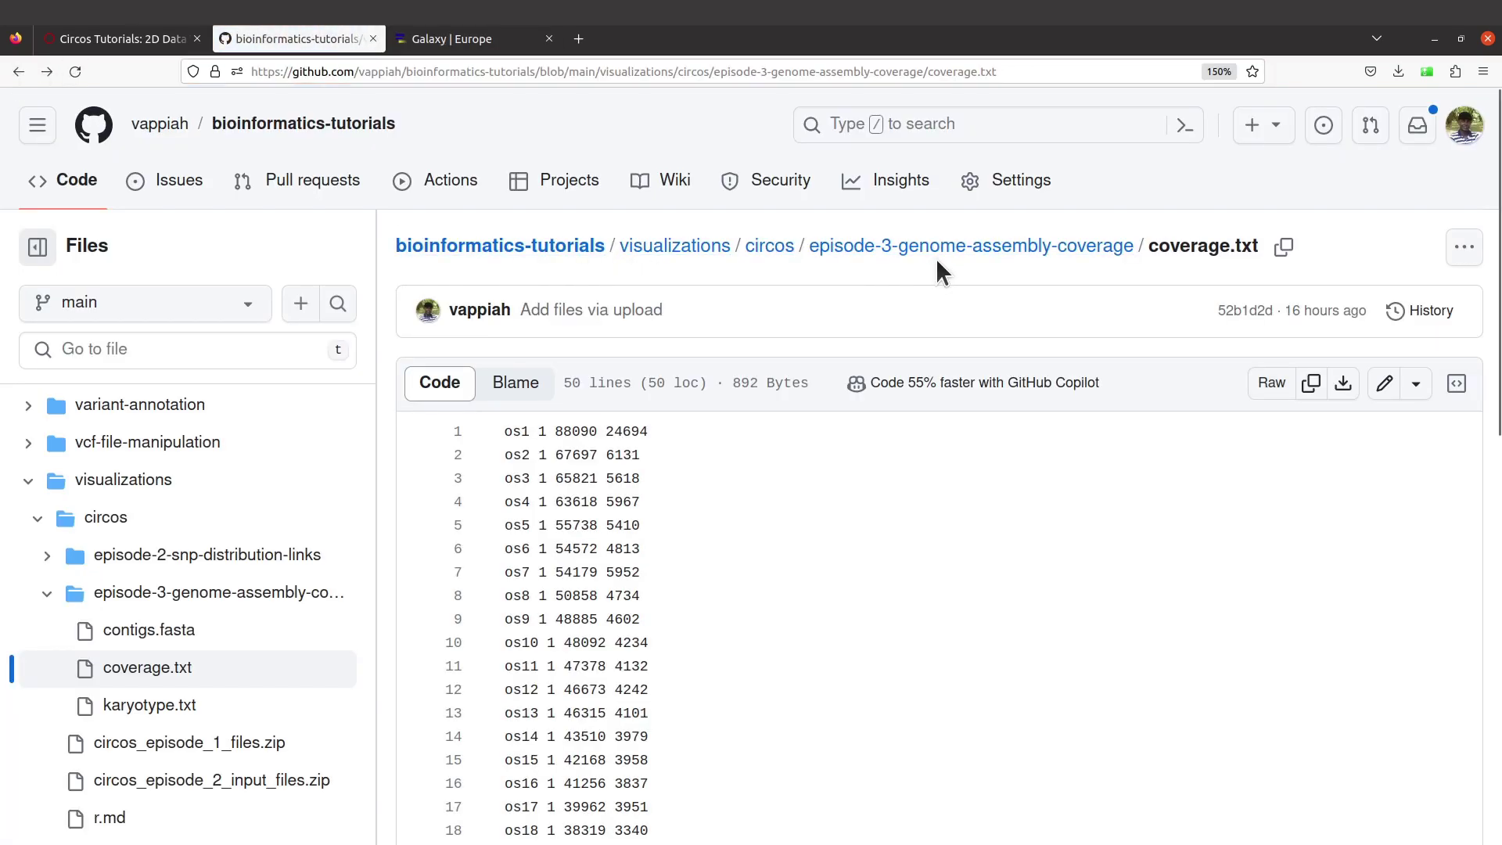
{"action": "left_click", "coordinate": [969, 248]}
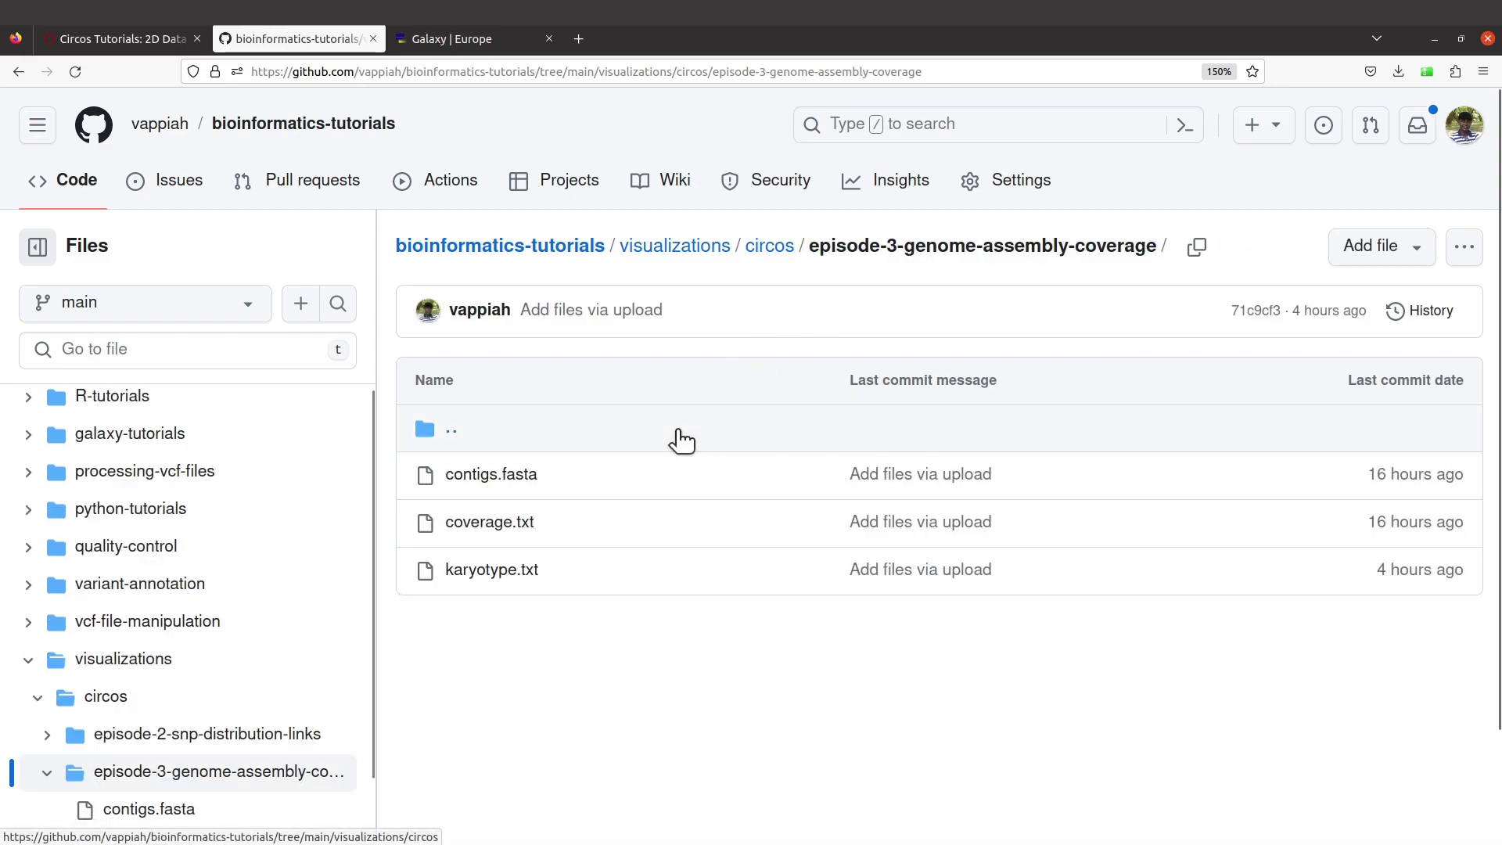
{"action": "left_click", "coordinate": [493, 575]}
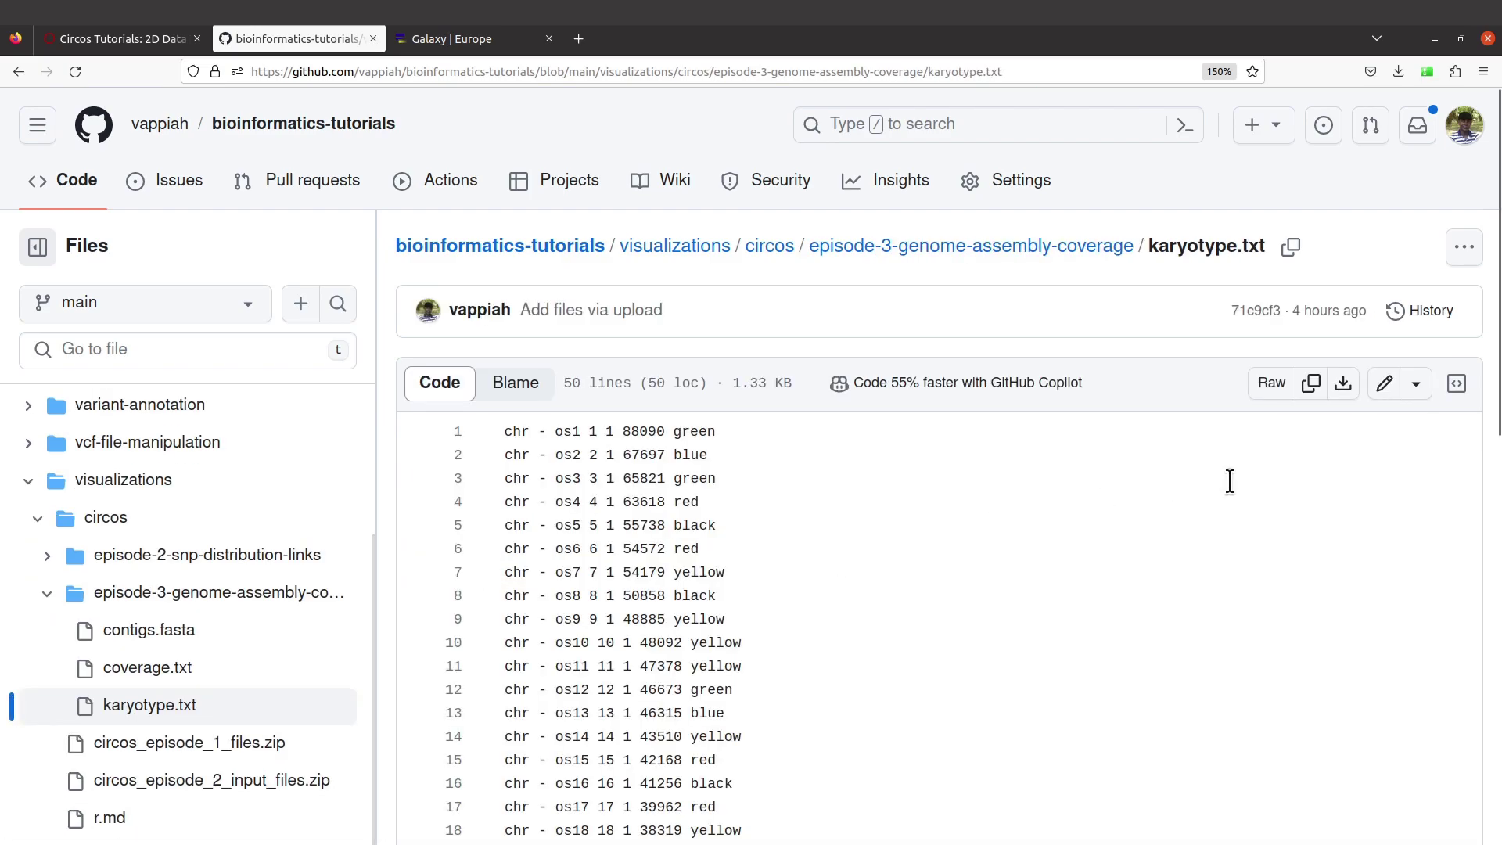
{"action": "left_click", "coordinate": [1271, 385]}
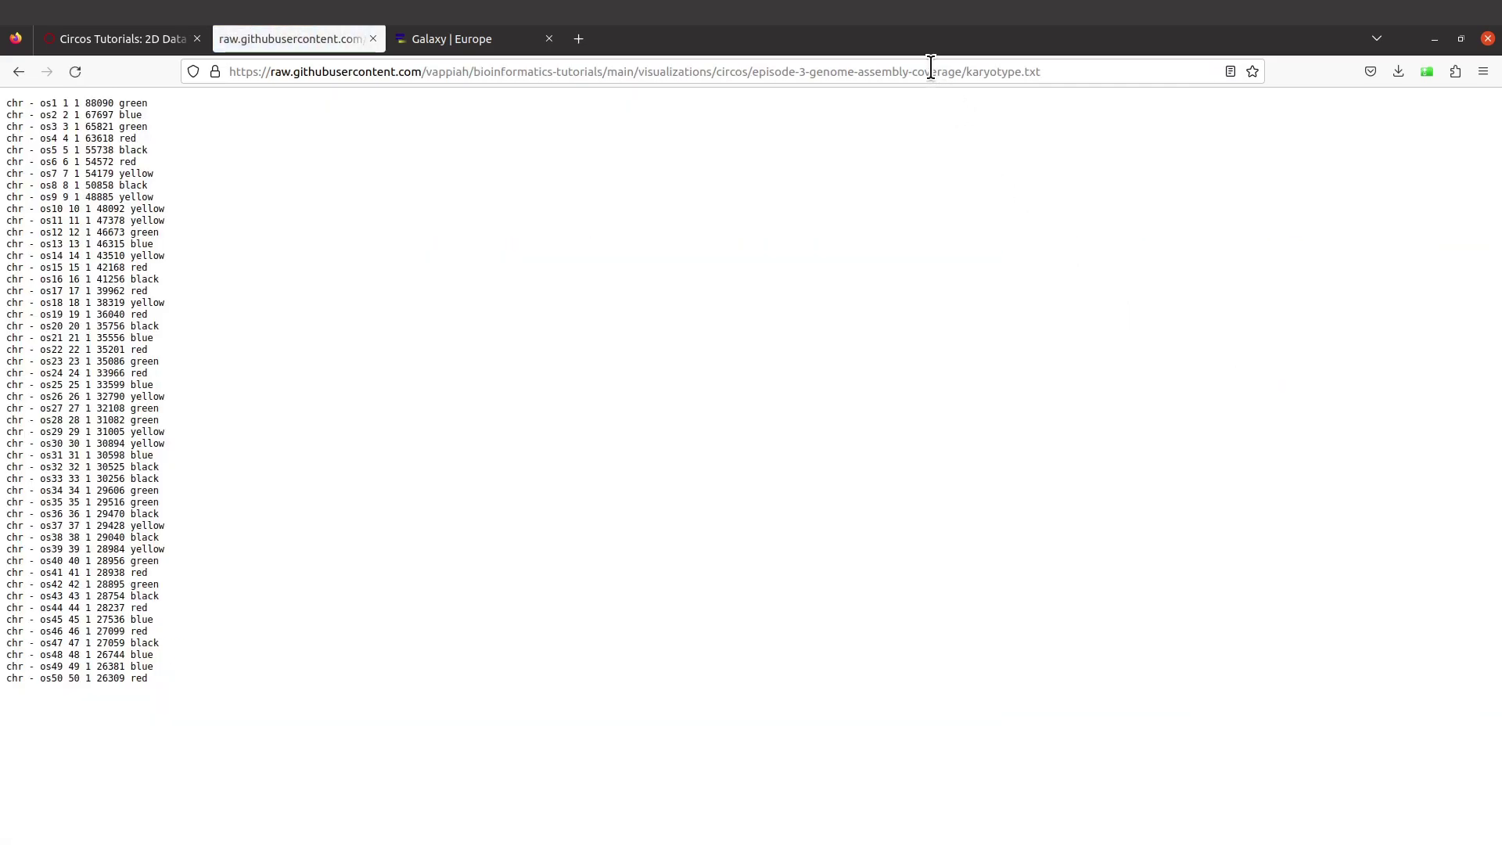
{"action": "left_click", "coordinate": [931, 71]}
{"action": "right_click", "coordinate": [930, 71]}
{"action": "key", "text": "cmd+c"}
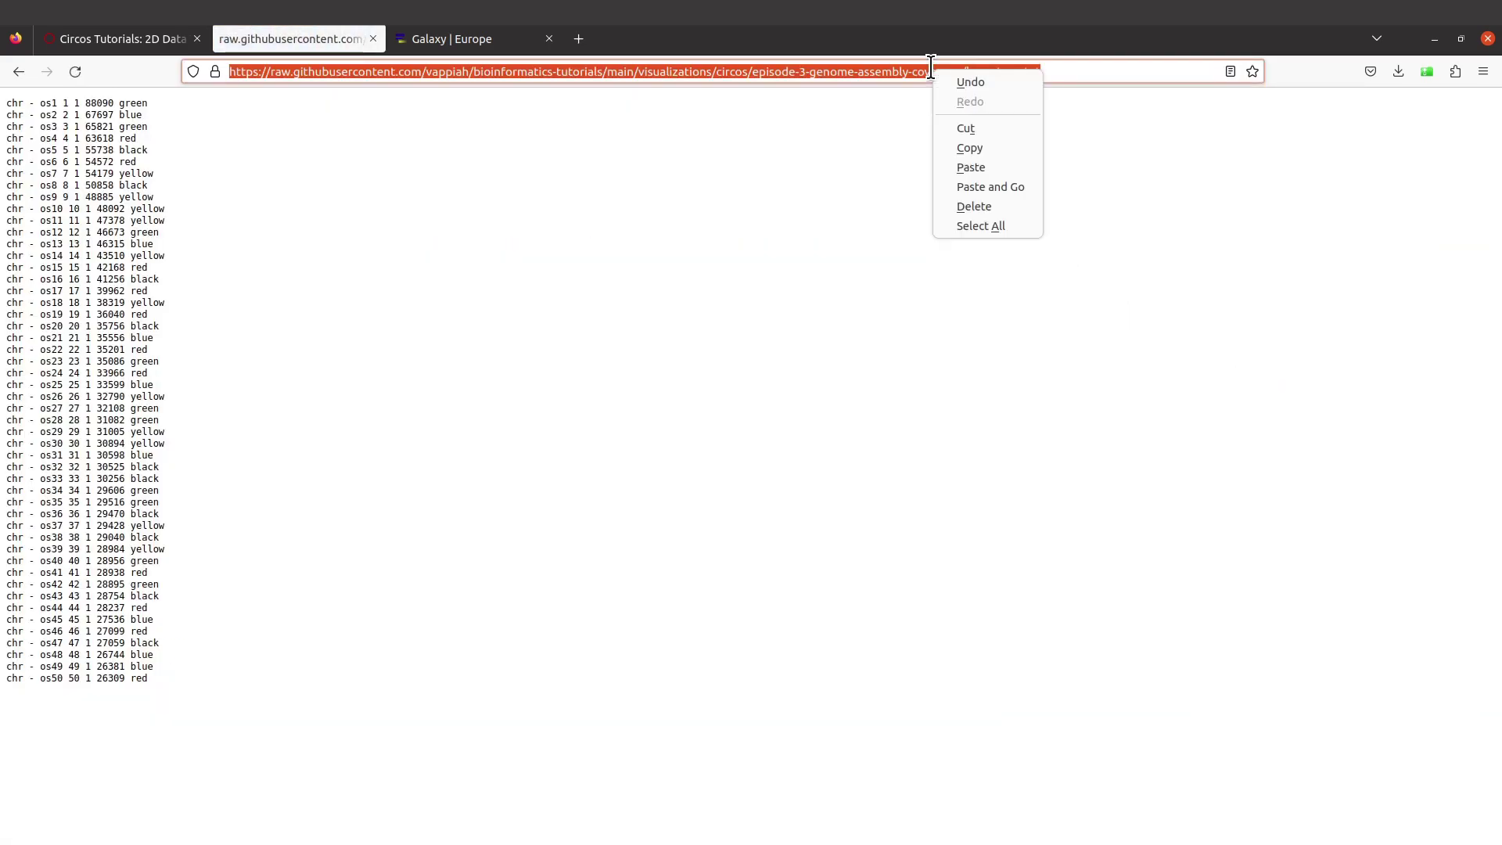
{"action": "left_click", "coordinate": [962, 149]}
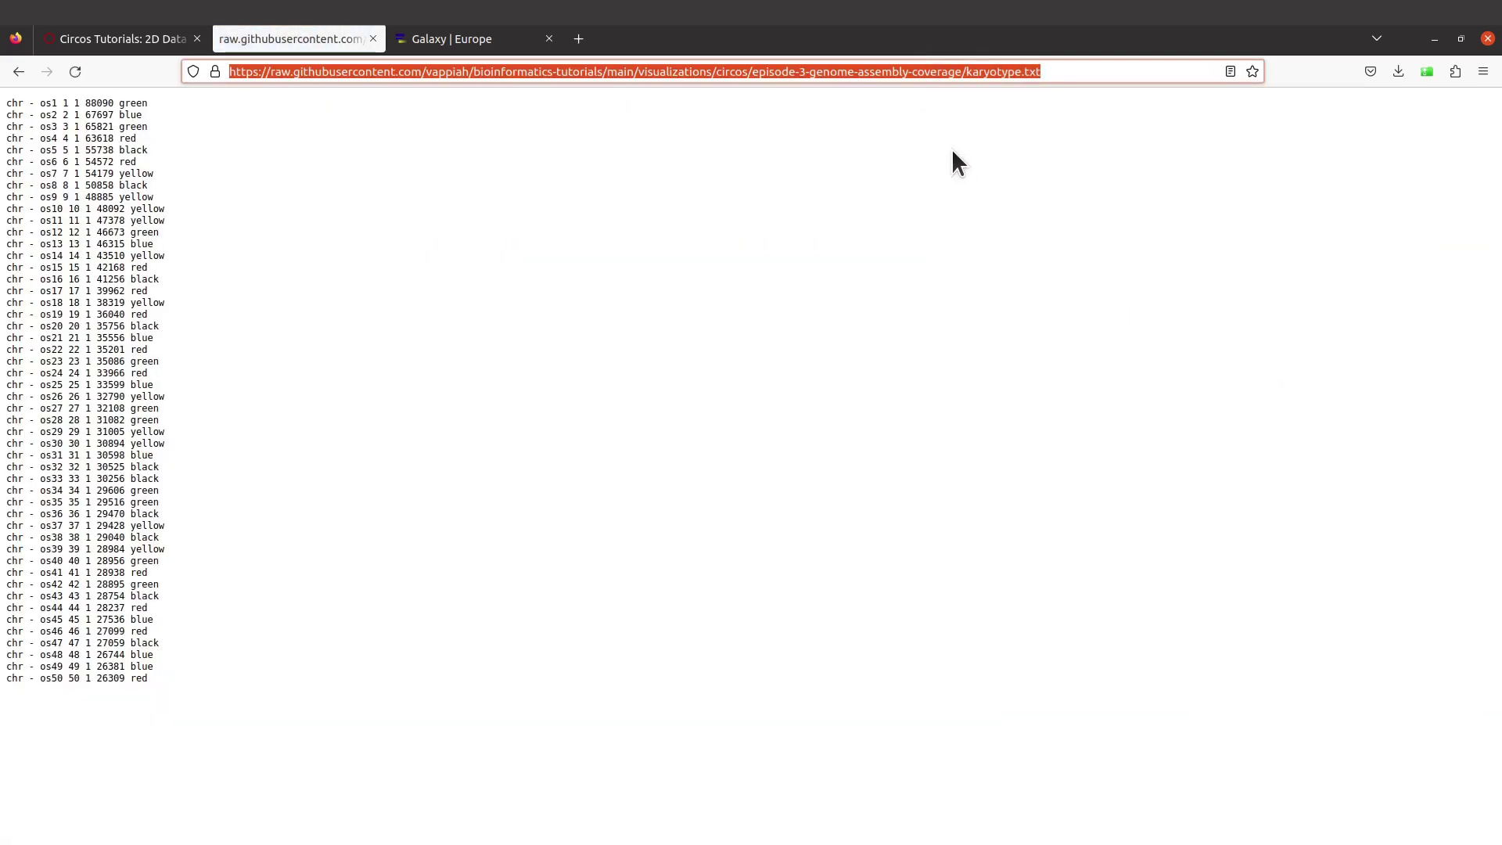
- Switch to Galaxy, upload karyotype.txt by fetching it from the copied raw GitHub URL, and close the upload dialog
{"action": "left_click", "coordinate": [466, 37]}
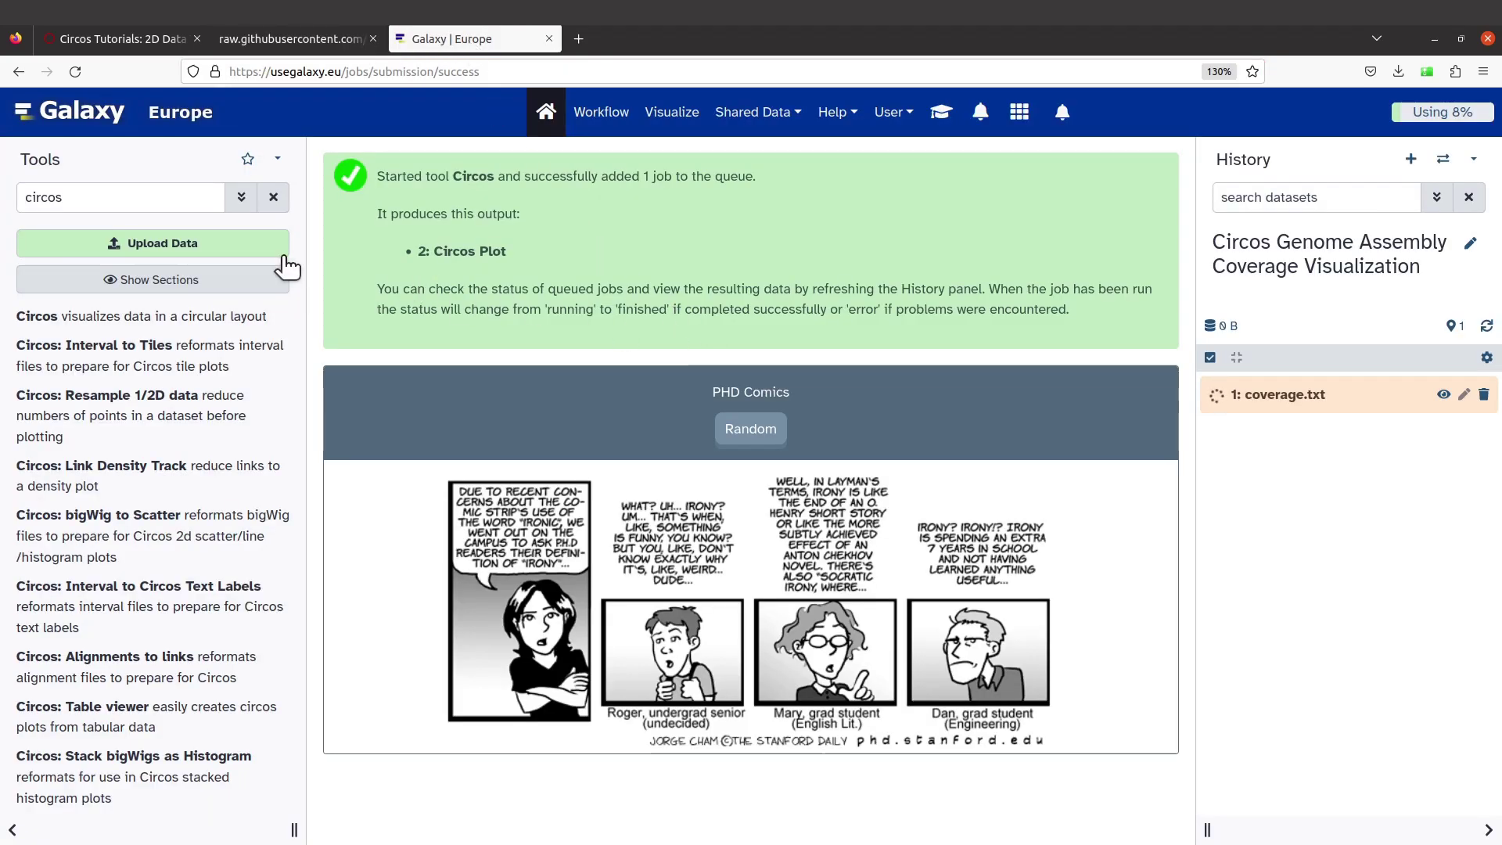
{"action": "left_click", "coordinate": [150, 242]}
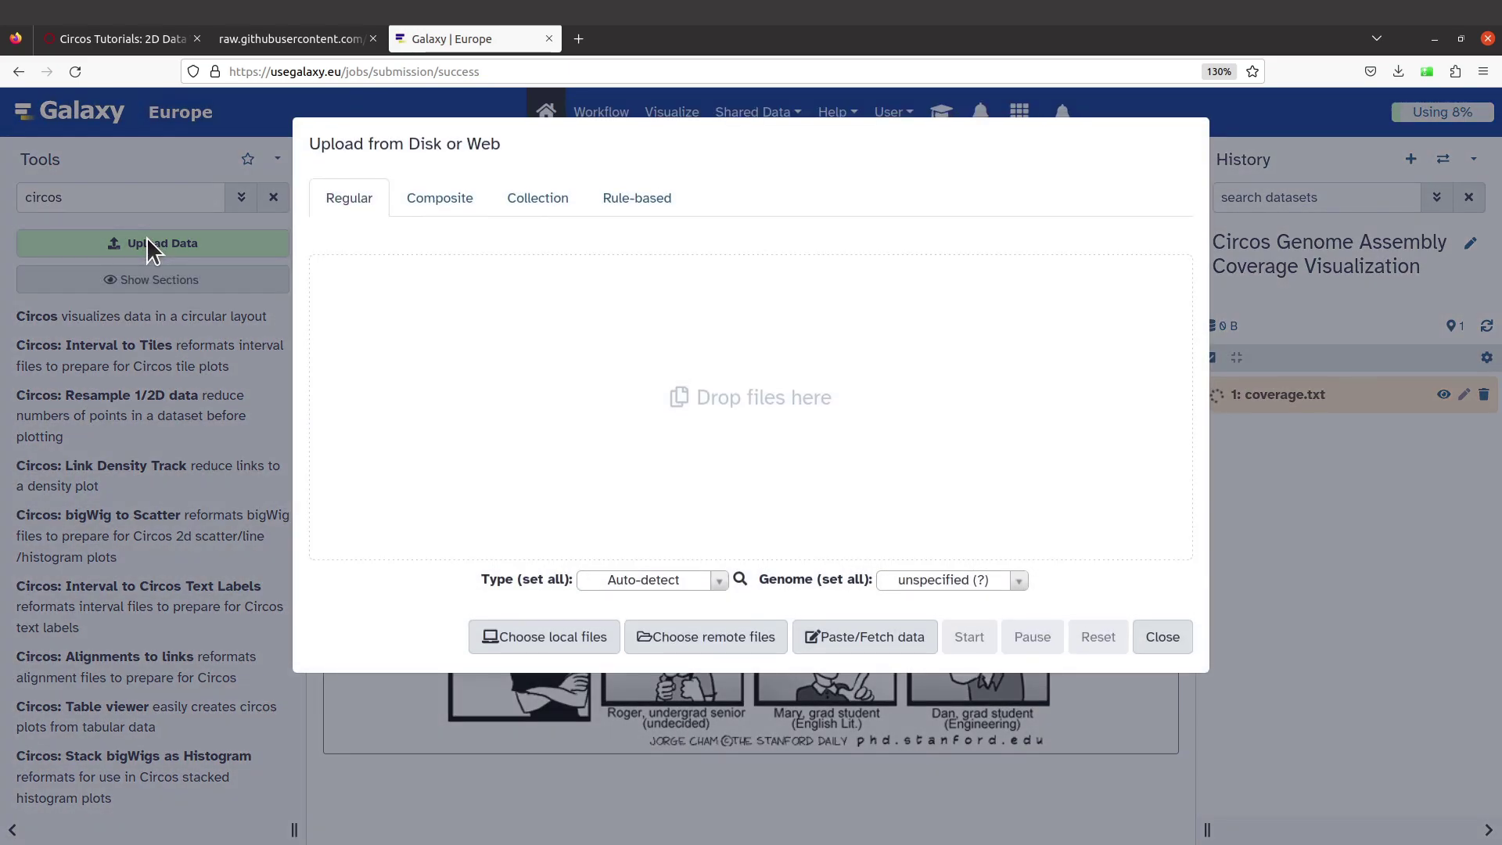
{"action": "left_click", "coordinate": [840, 636]}
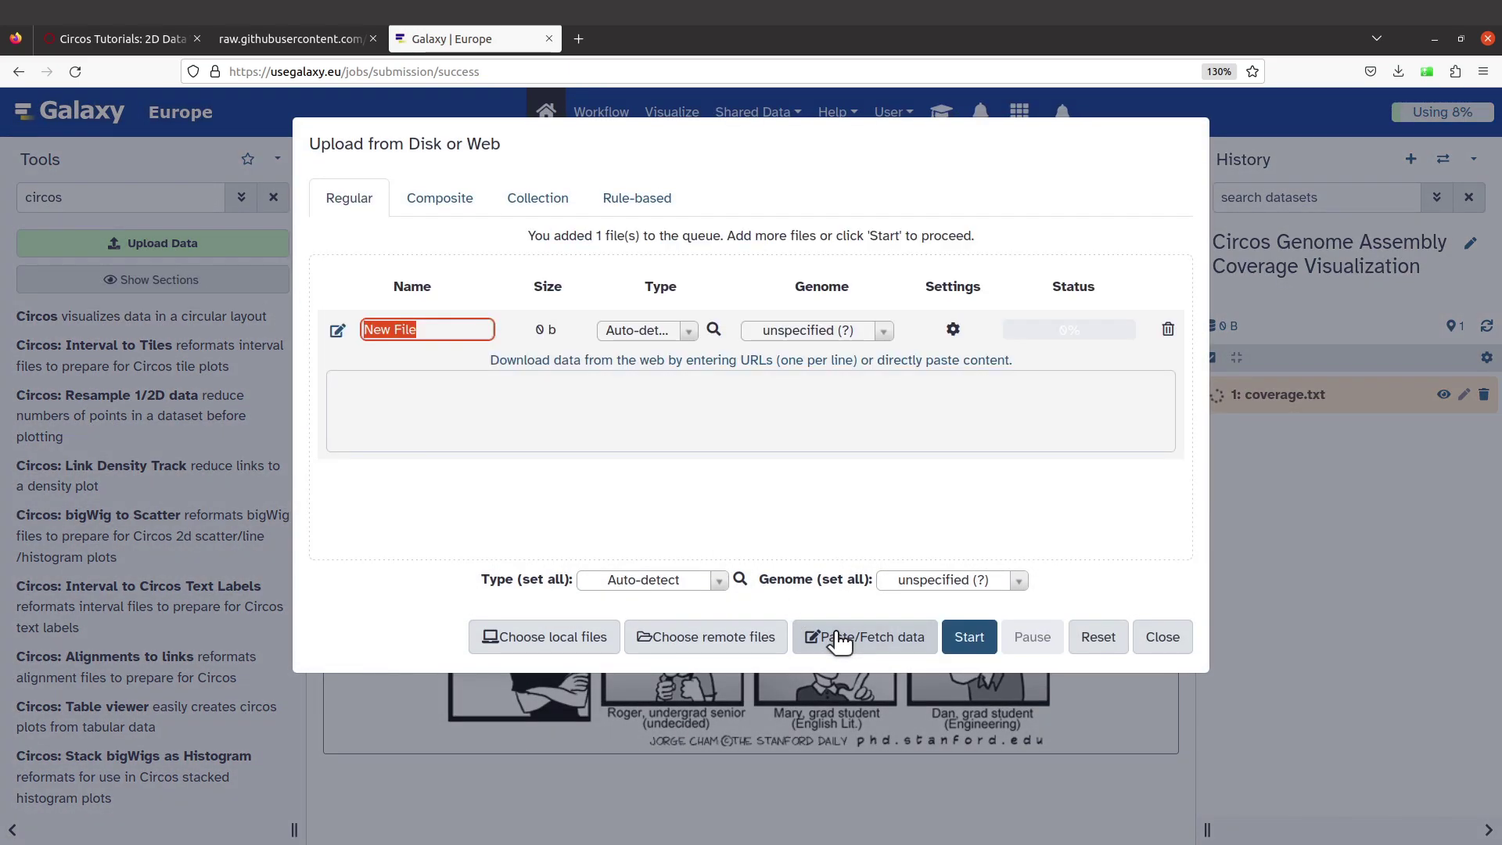
{"action": "left_click", "coordinate": [673, 408]}
{"action": "right_click", "coordinate": [672, 407]}
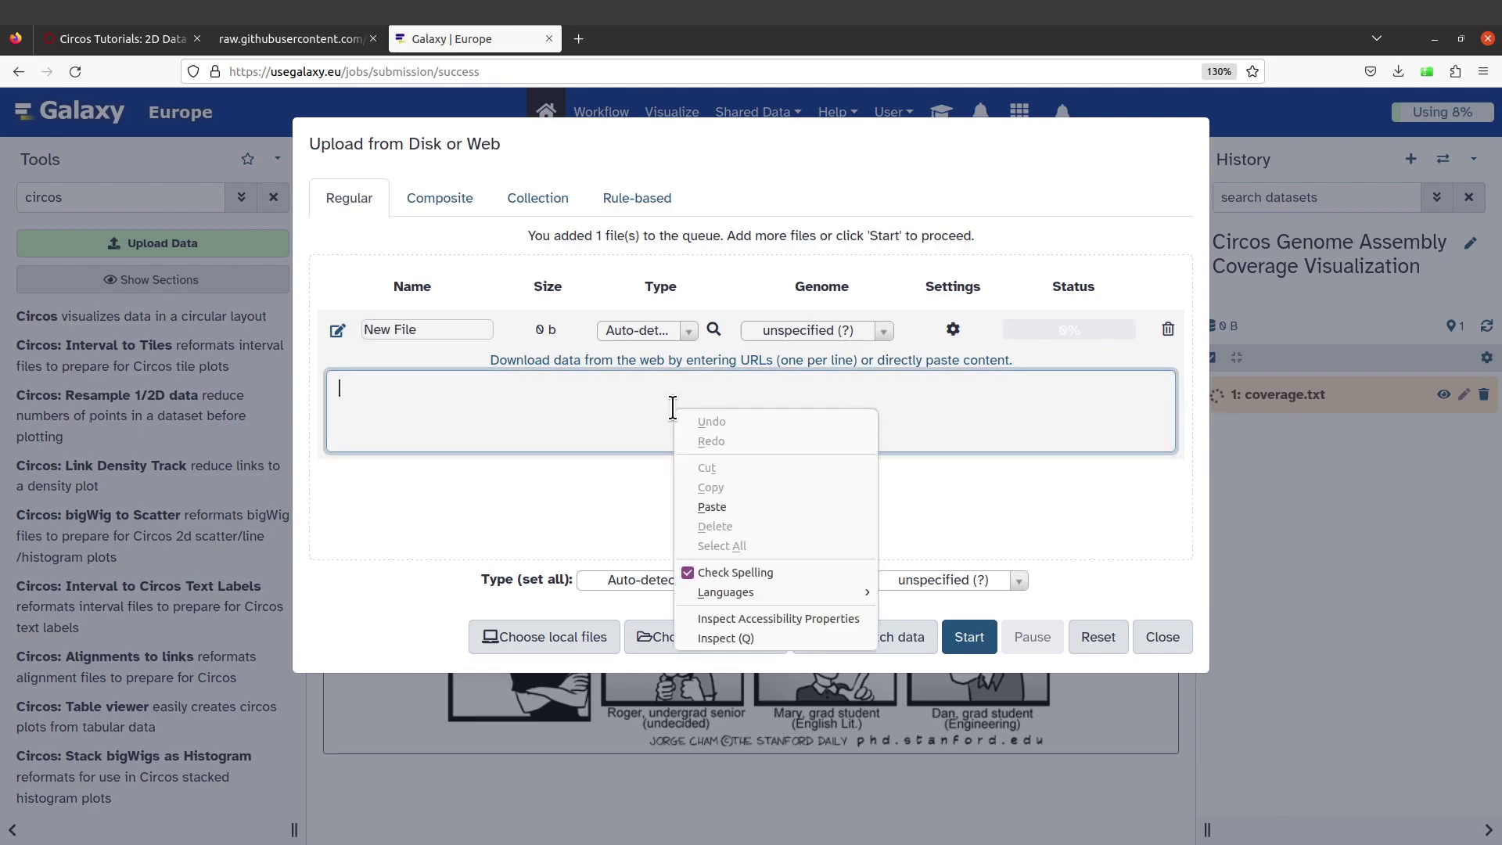
{"action": "left_click", "coordinate": [711, 507]}
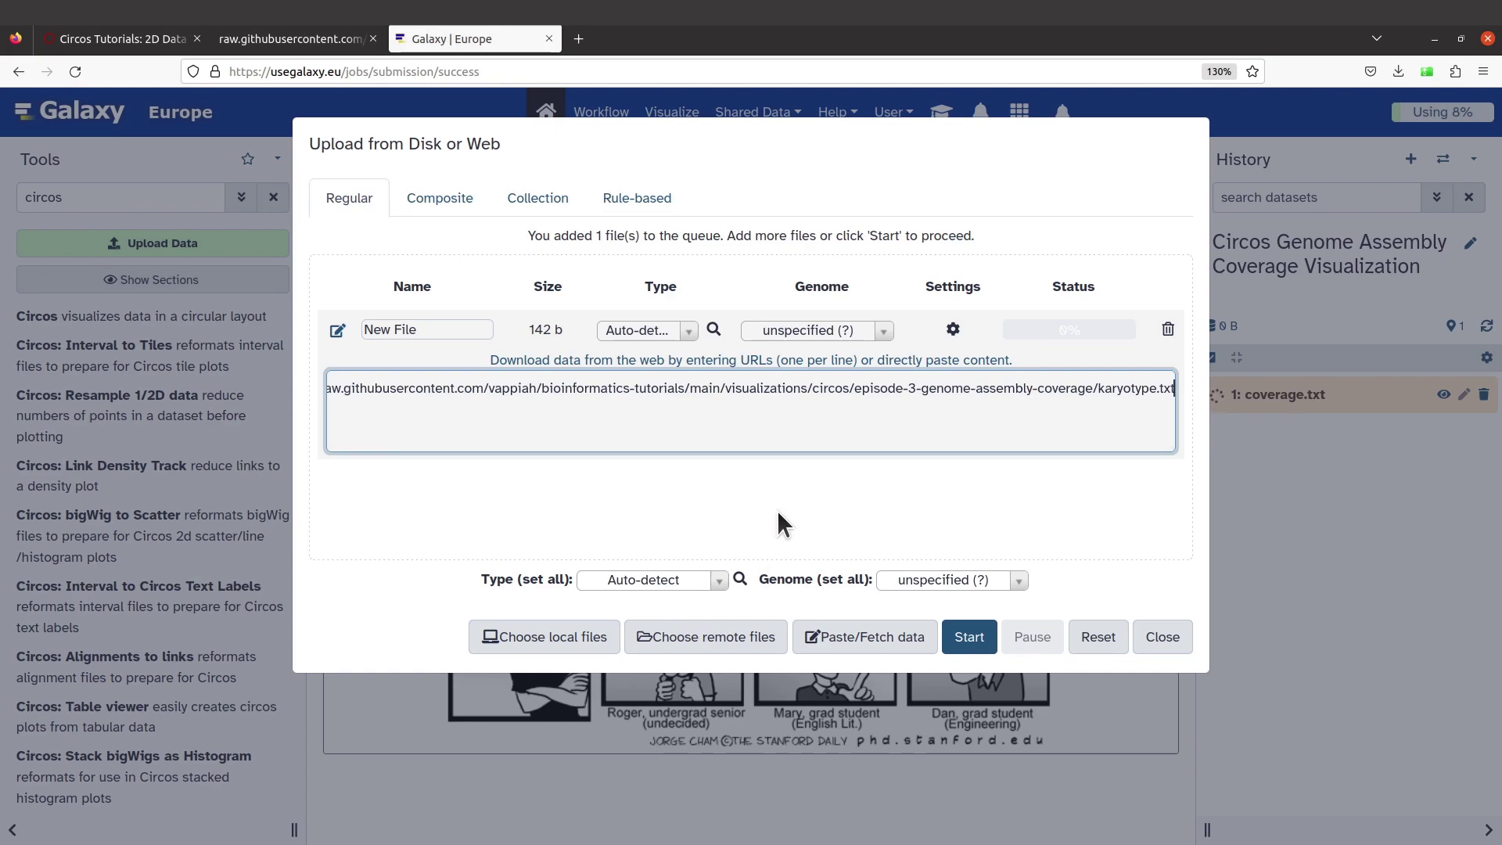
{"action": "left_click", "coordinate": [971, 640]}
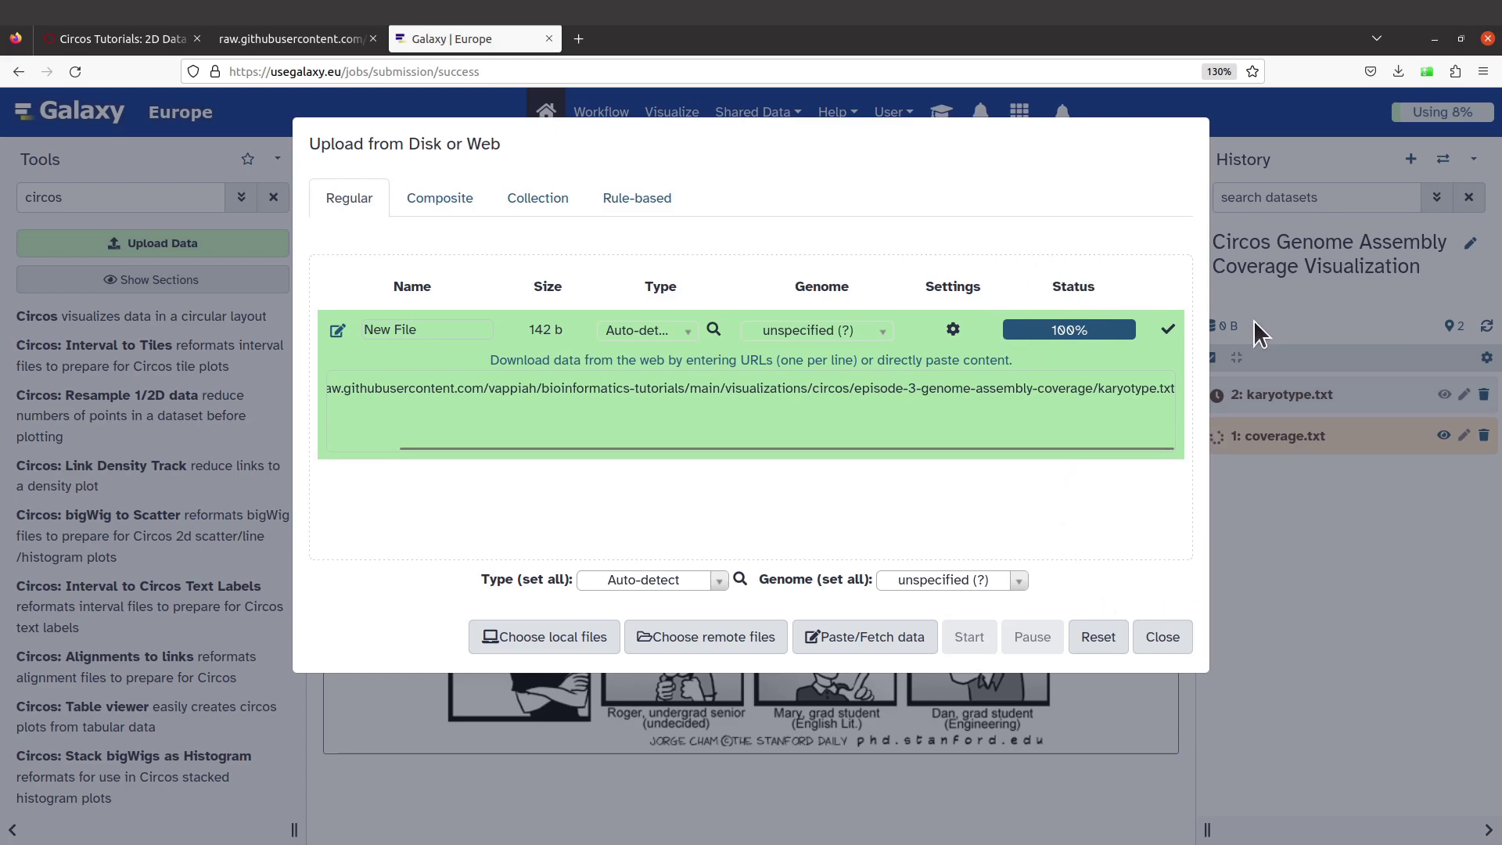
{"action": "left_click", "coordinate": [1163, 645]}
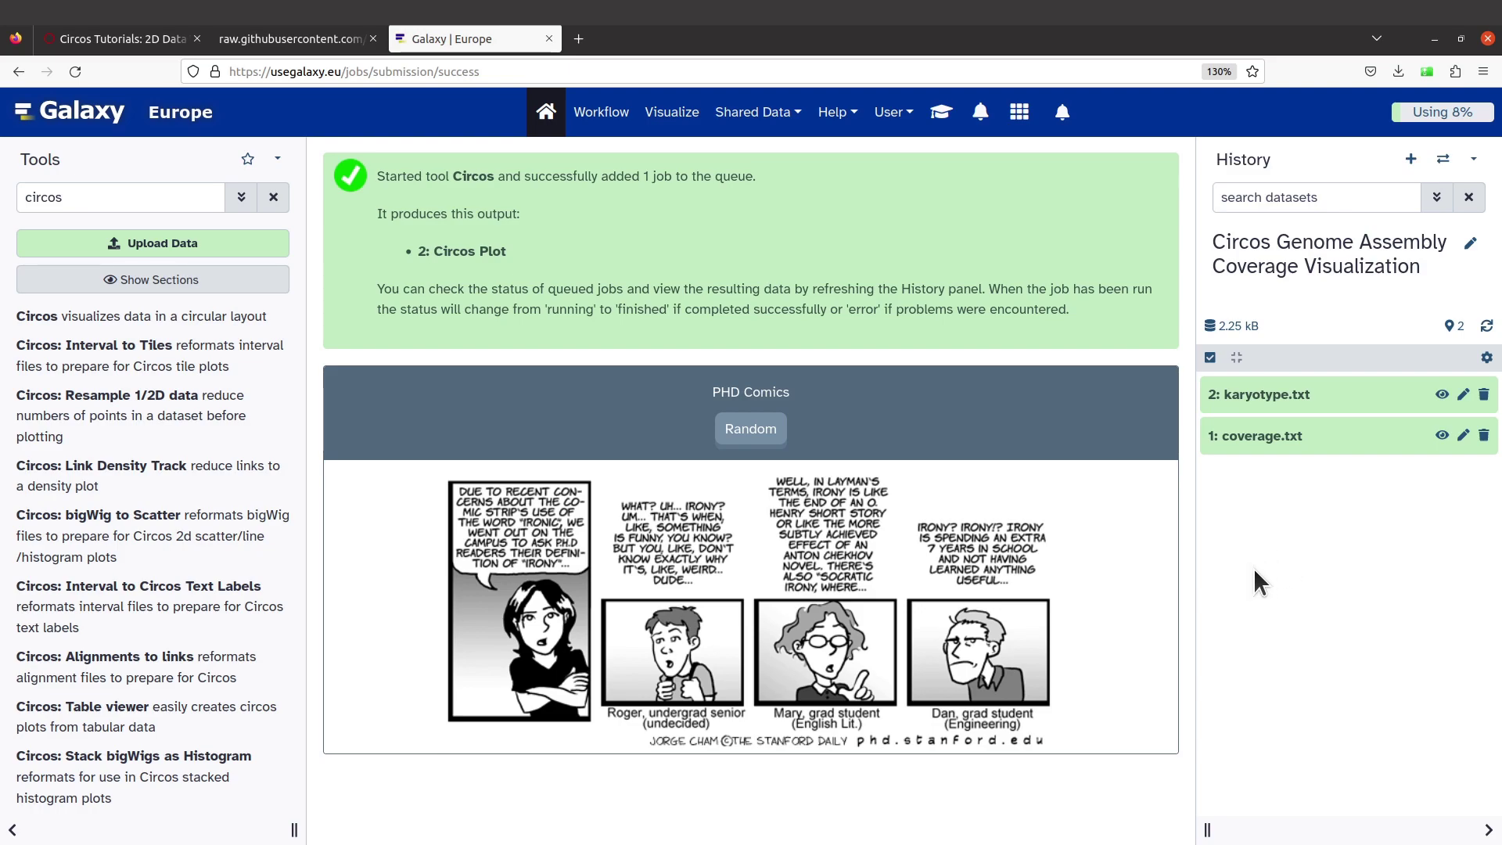
- Search the tools for "circos" again and open the Circos tool that visualizes data in a circular layout
{"action": "left_click", "coordinate": [118, 195]}
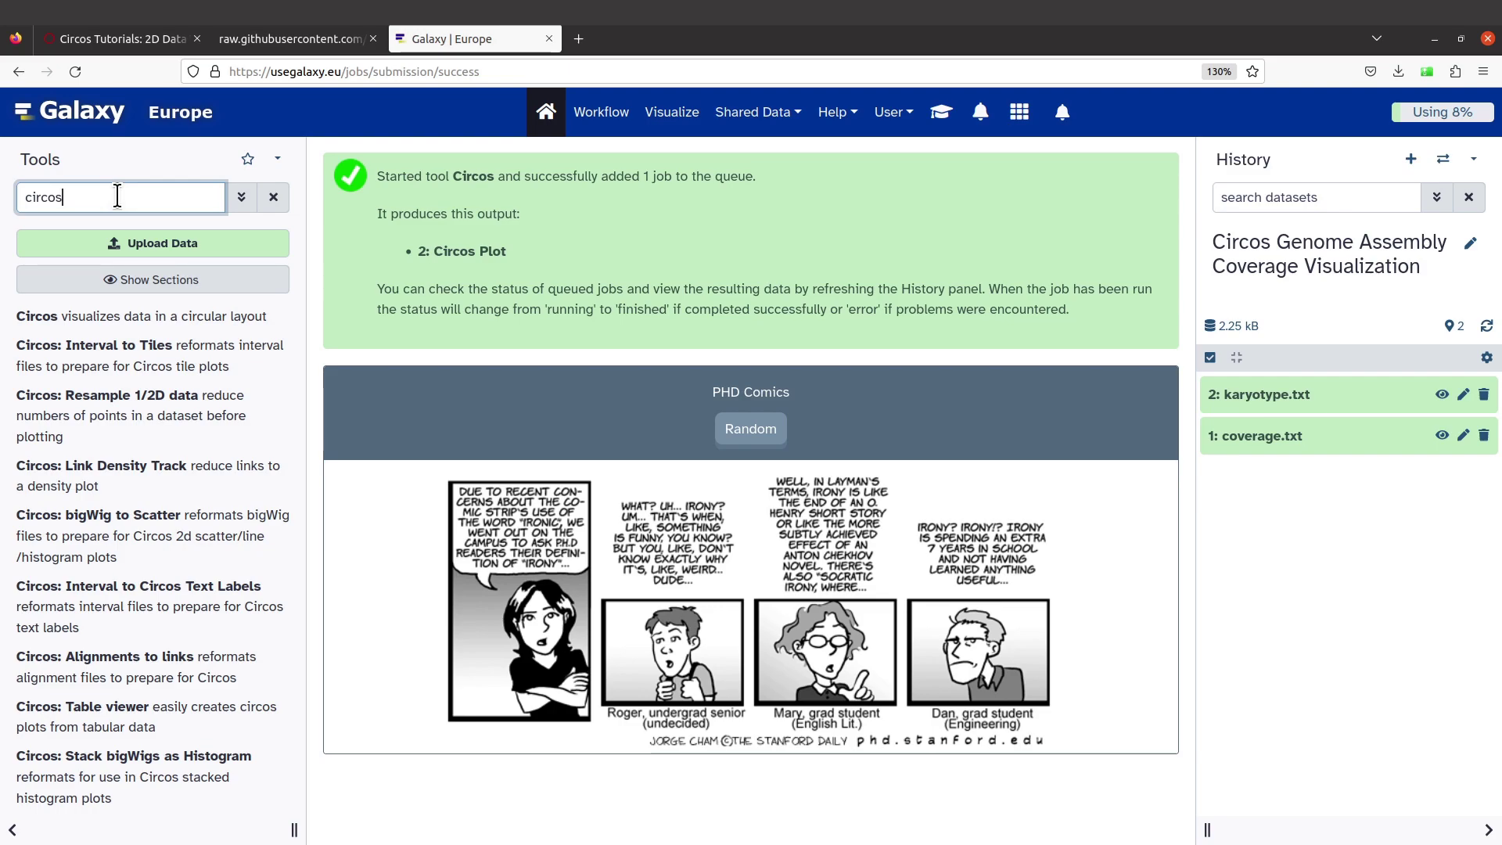
{"action": "key", "text": "BackSpace"}
{"action": "key", "text": "BackSpace"}
{"action": "key", "text": "BackSpace"}
{"action": "key", "text": "BackSpace"}
{"action": "key", "text": "BackSpace"}
{"action": "key", "text": "BackSpace"}
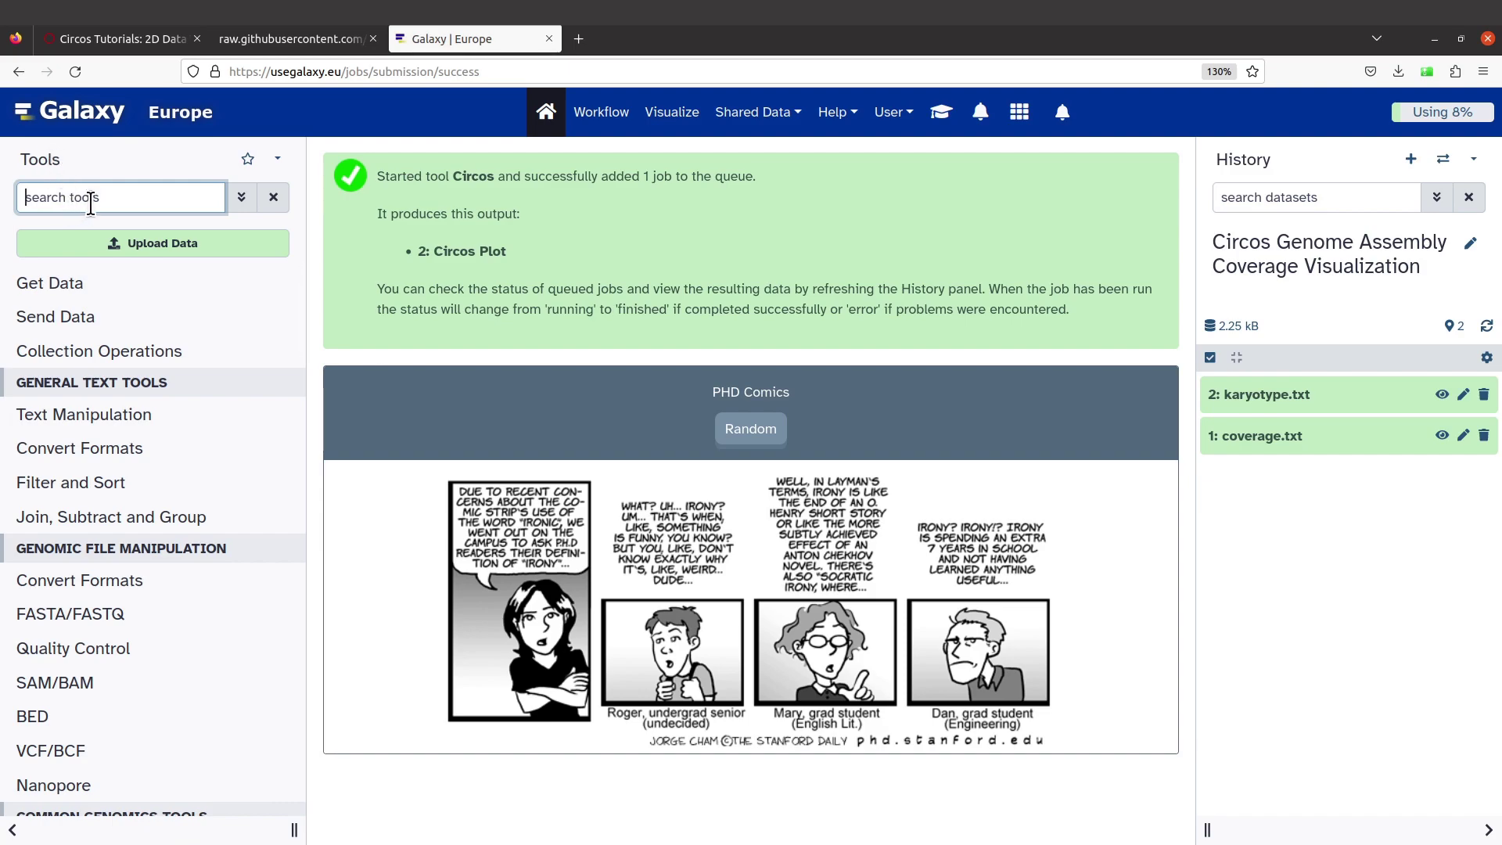
{"action": "type", "text": "circos"}
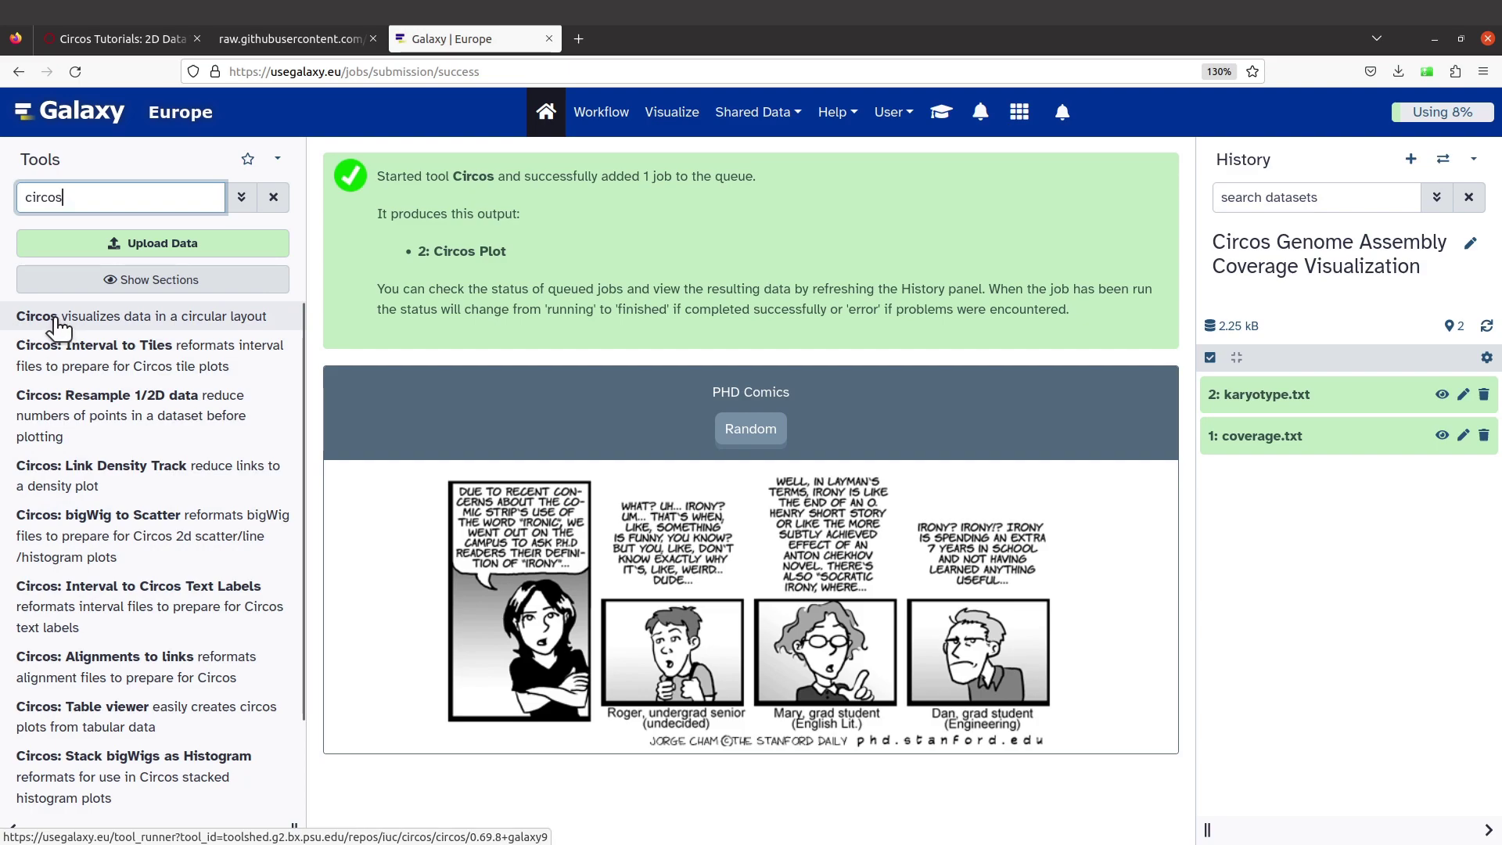
{"action": "left_click", "coordinate": [146, 315]}
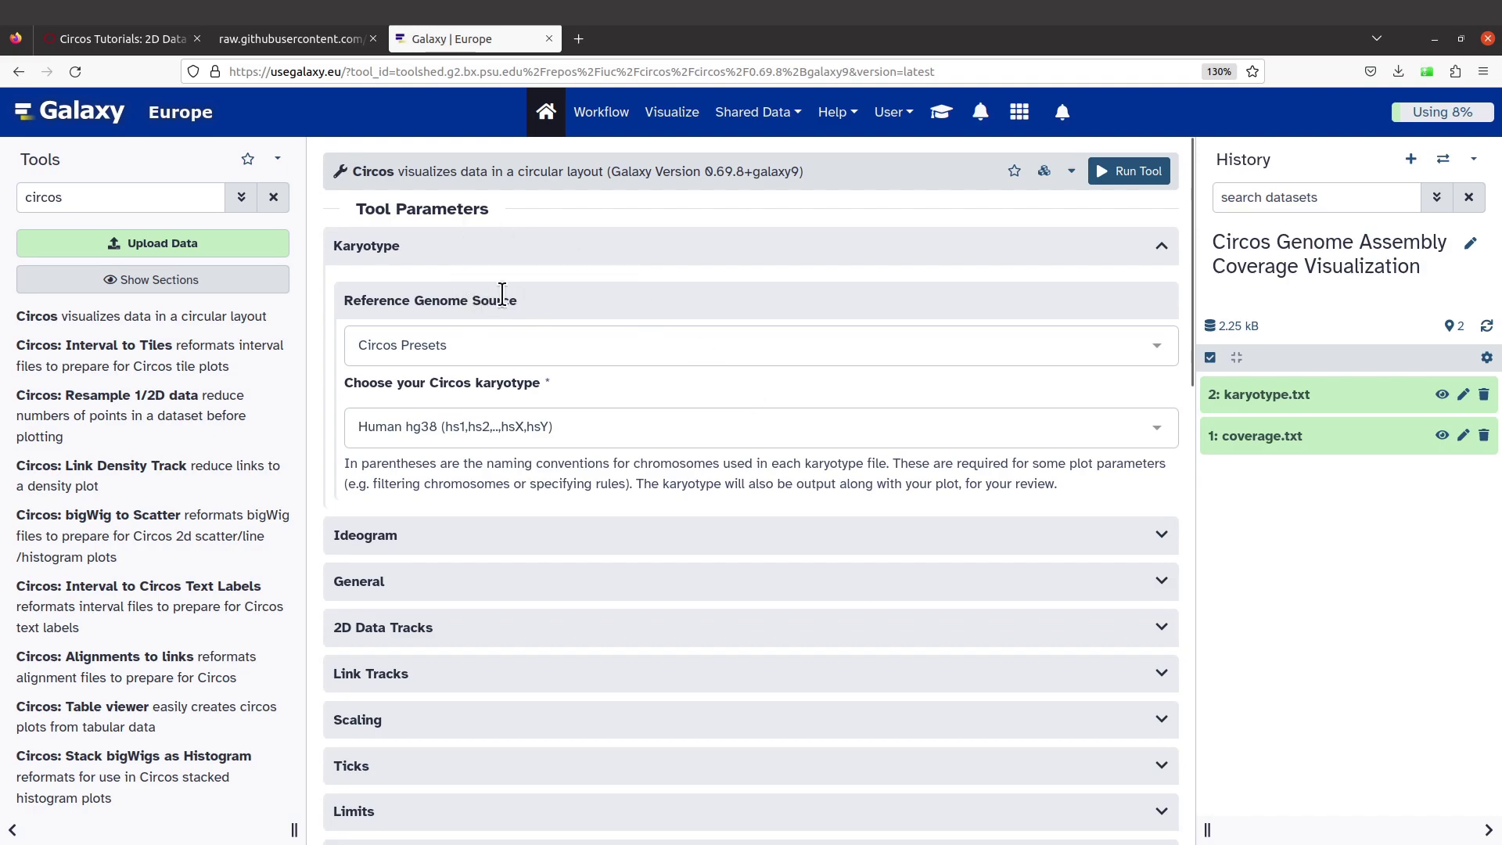
- Set the reference genome source to Custom Karyotype and choose karyotype.txt as the karyotype configuration
{"action": "left_click", "coordinate": [496, 348]}
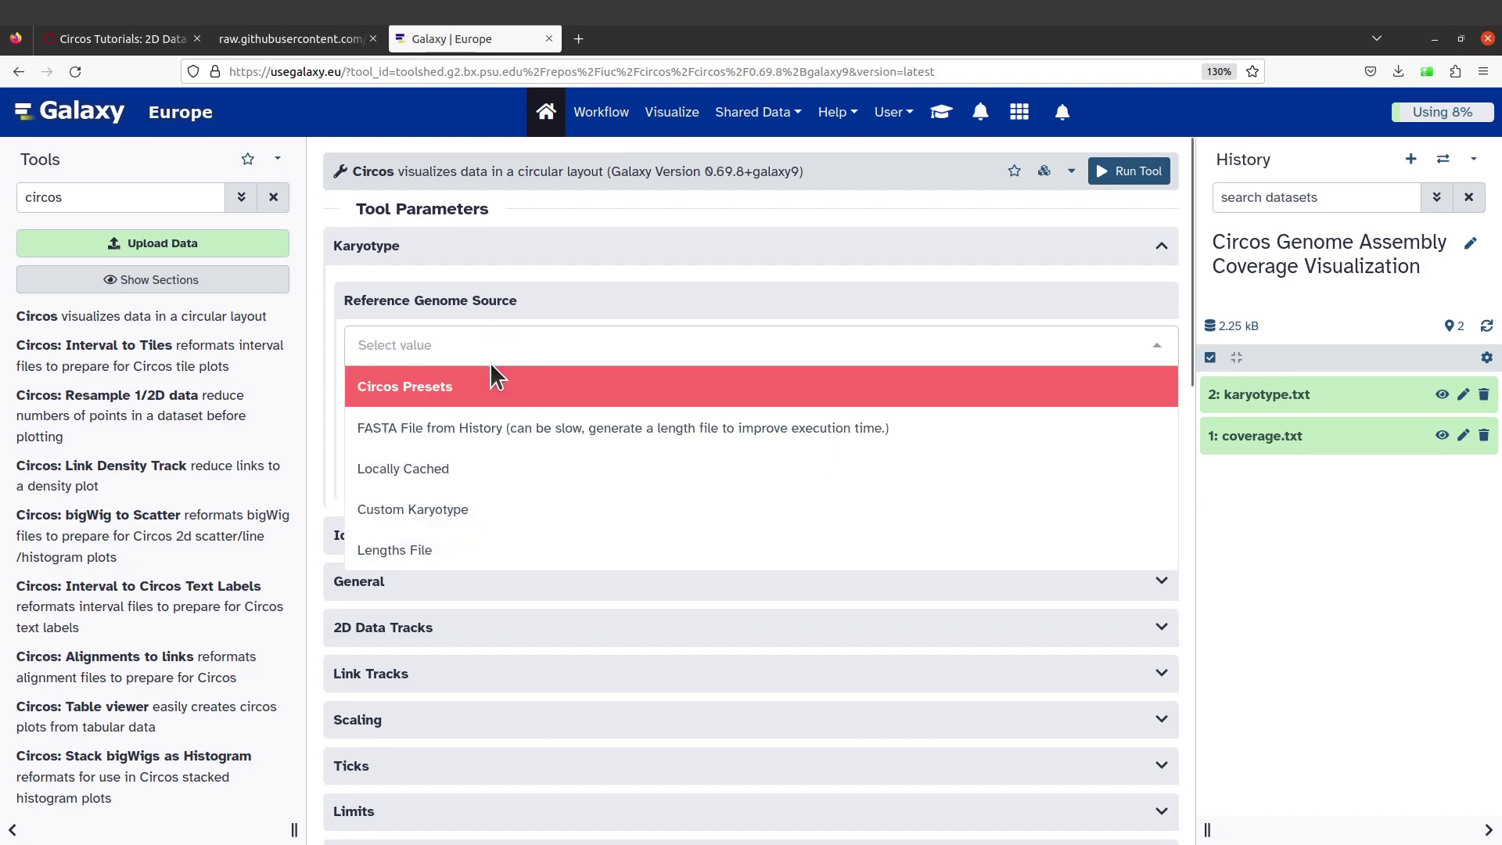
{"action": "left_click", "coordinate": [458, 512]}
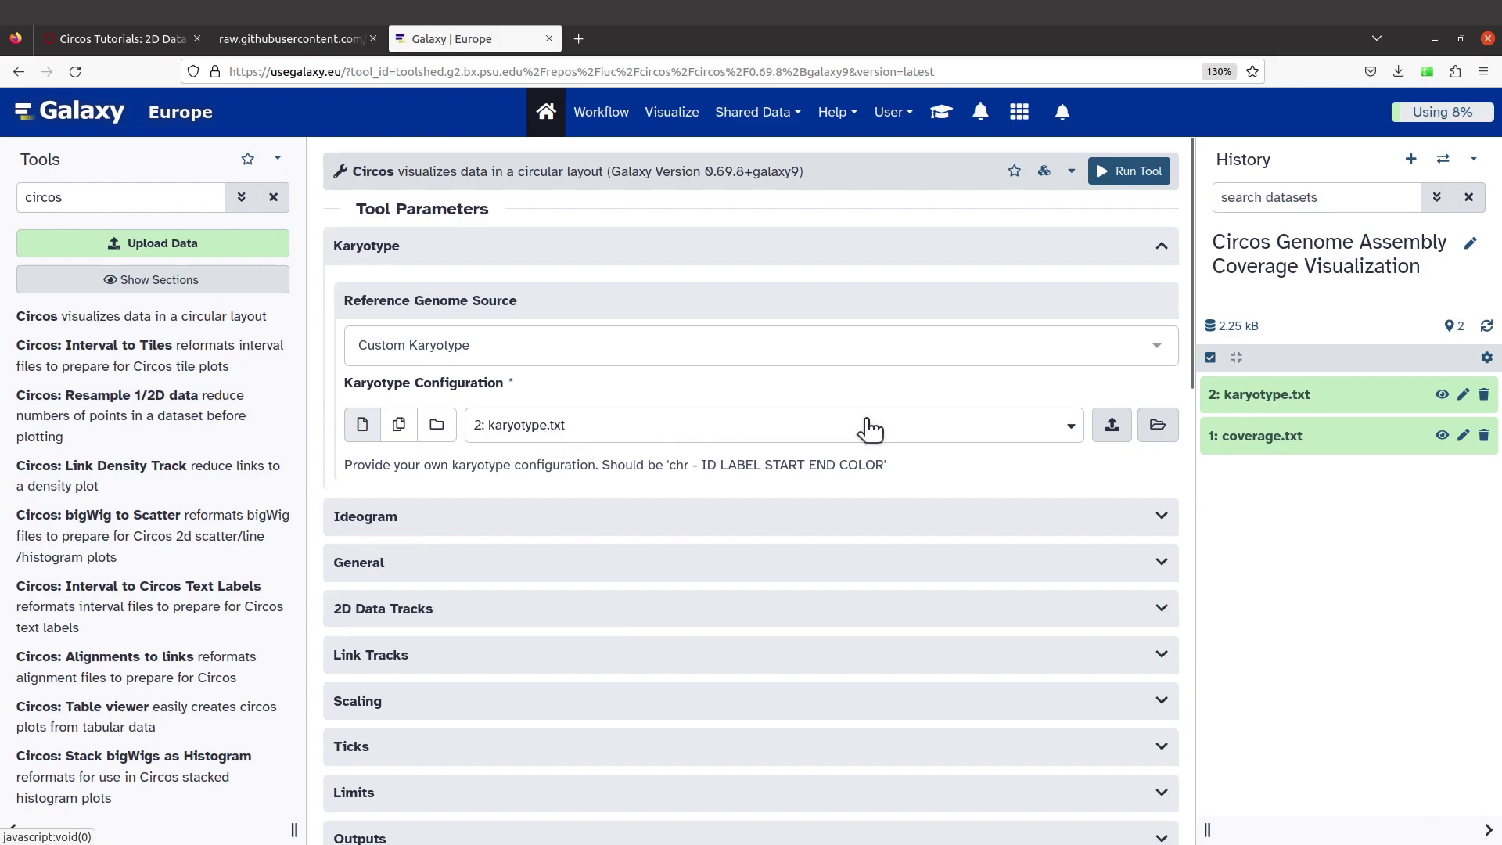
{"action": "left_click", "coordinate": [1060, 434]}
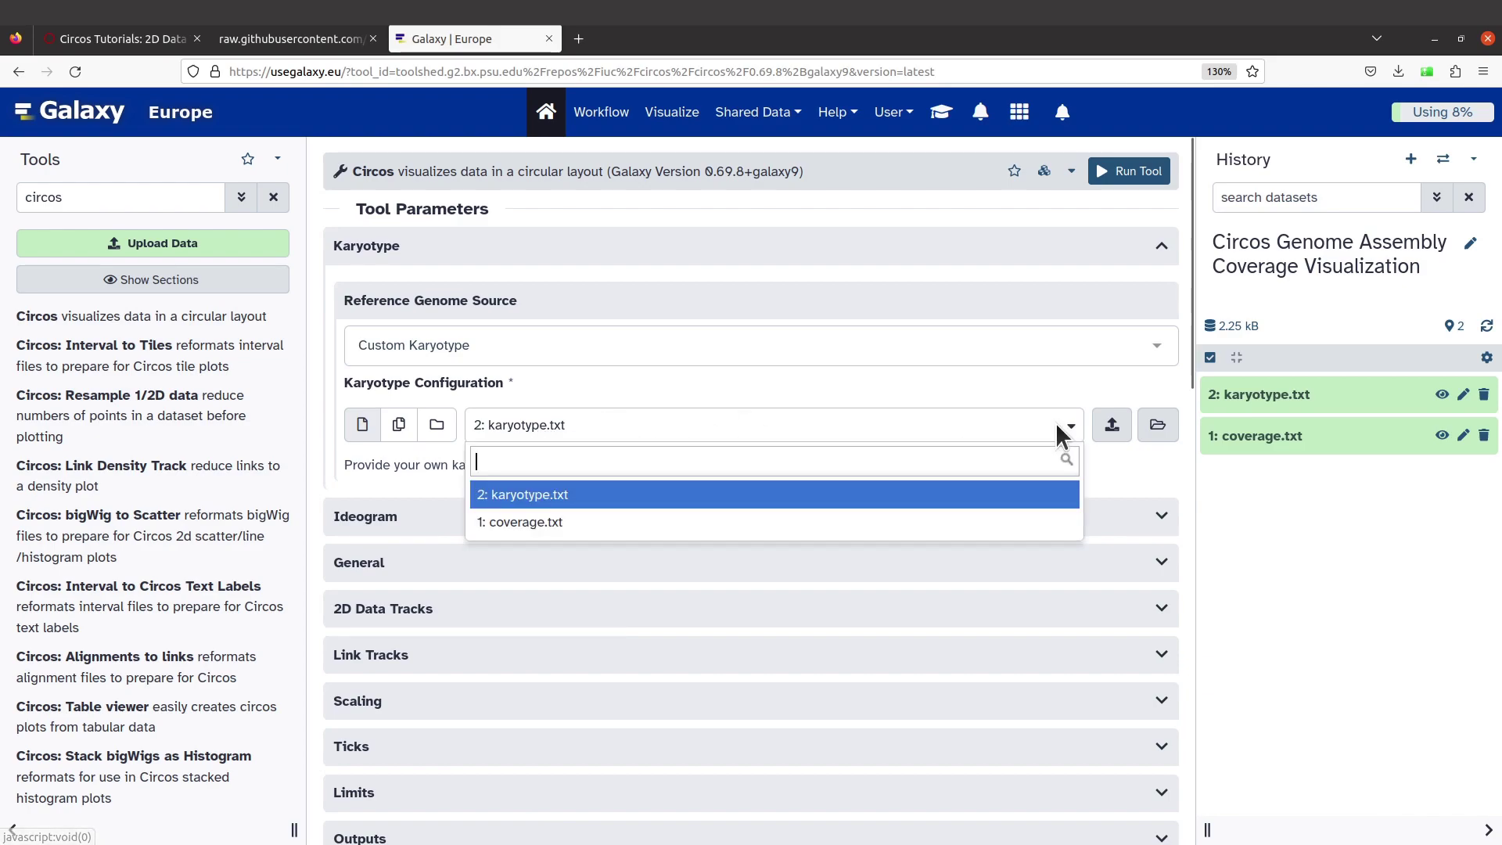
{"action": "left_click", "coordinate": [933, 497]}
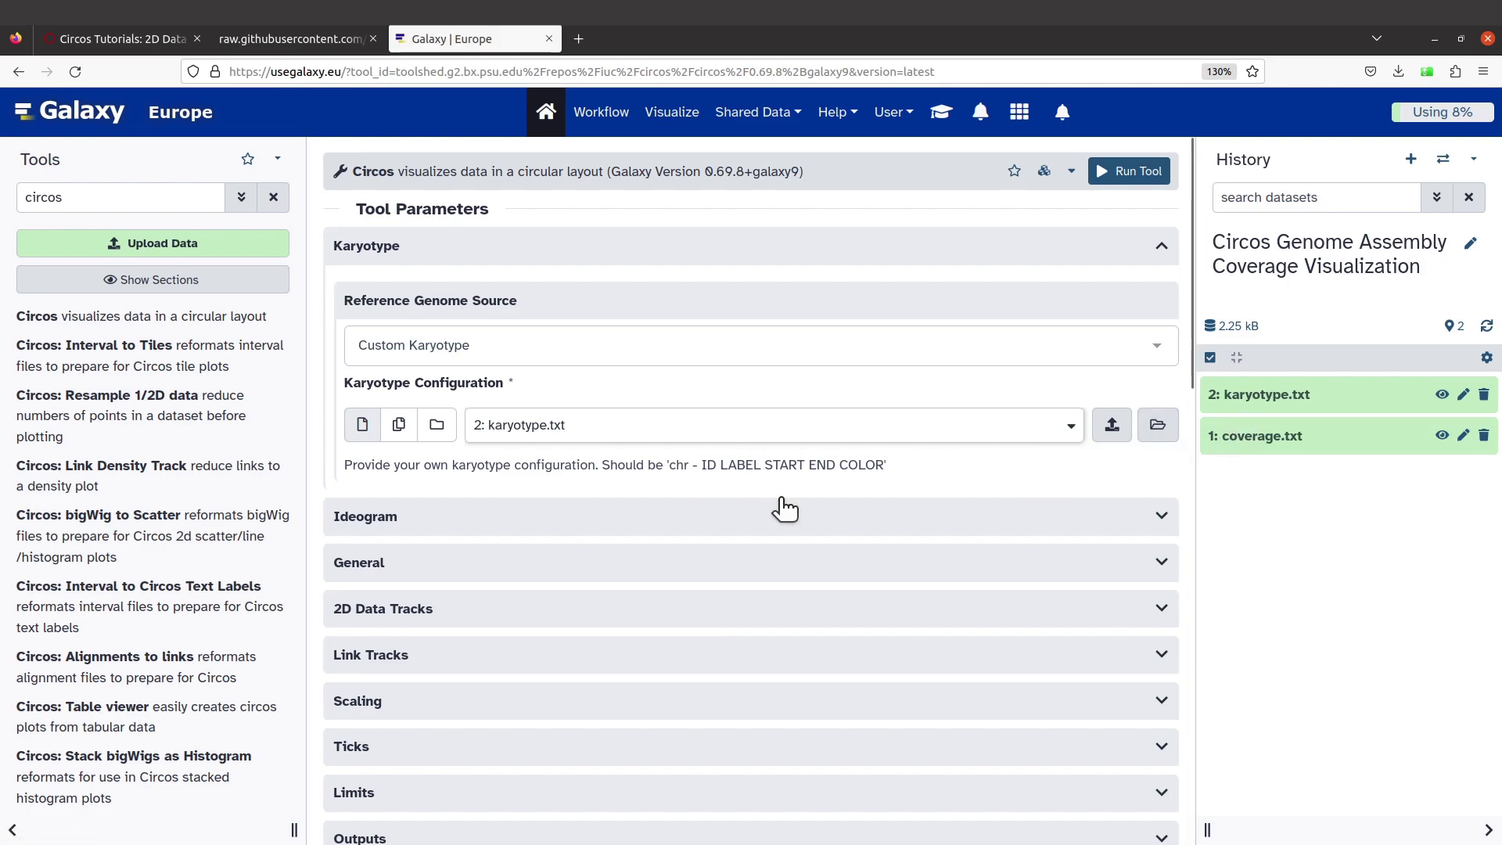
- In the Ideogram settings, set the spacing between ideograms to 0
{"action": "scroll", "coordinate": [782, 506], "scroll_direction": "down", "scroll_amount": 2}
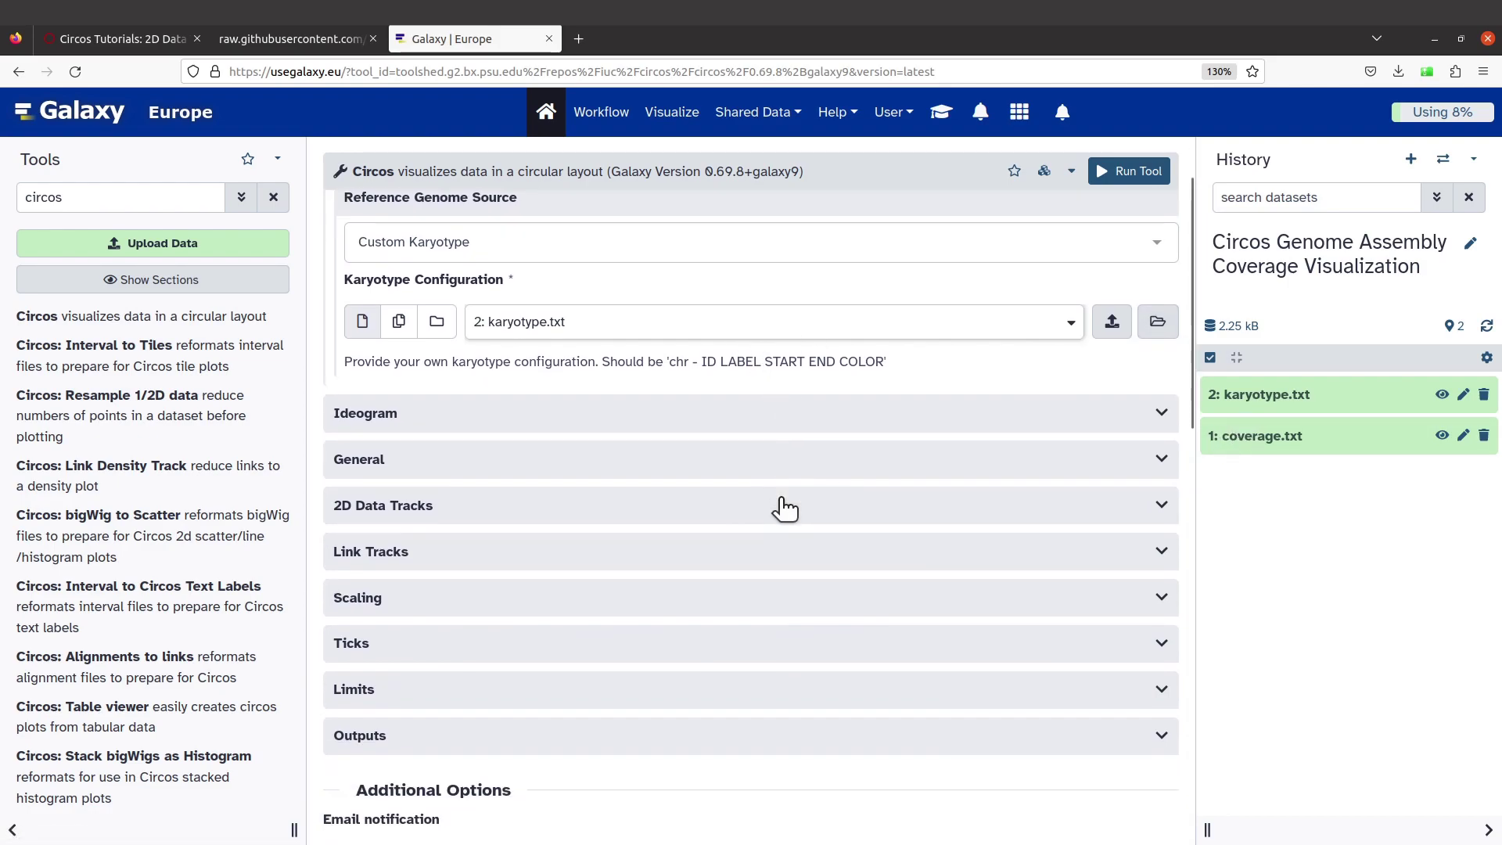
{"action": "left_click", "coordinate": [428, 413]}
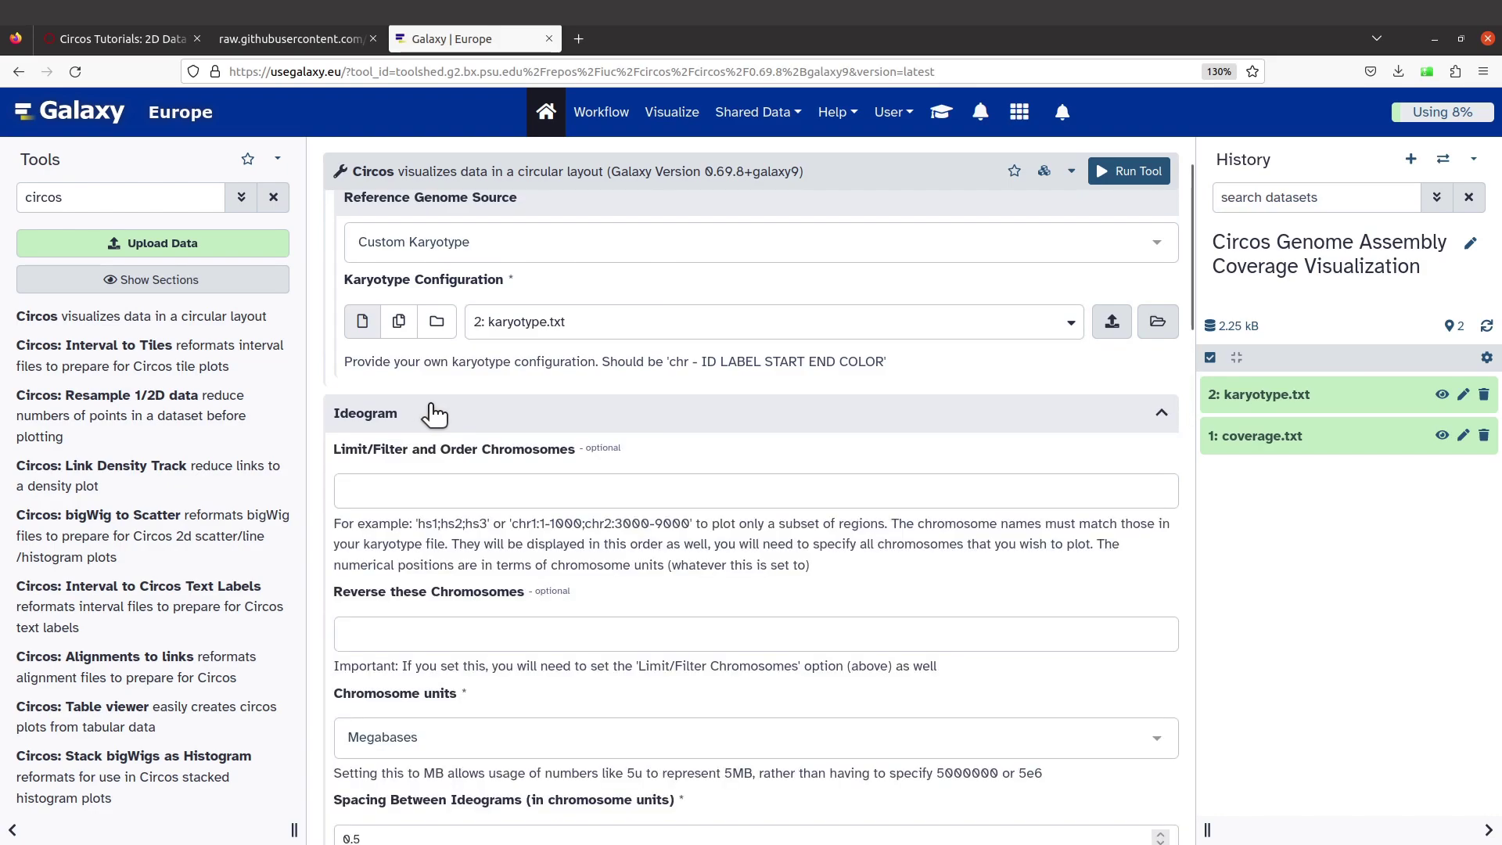
{"action": "scroll", "coordinate": [449, 524], "scroll_direction": "down", "scroll_amount": 5}
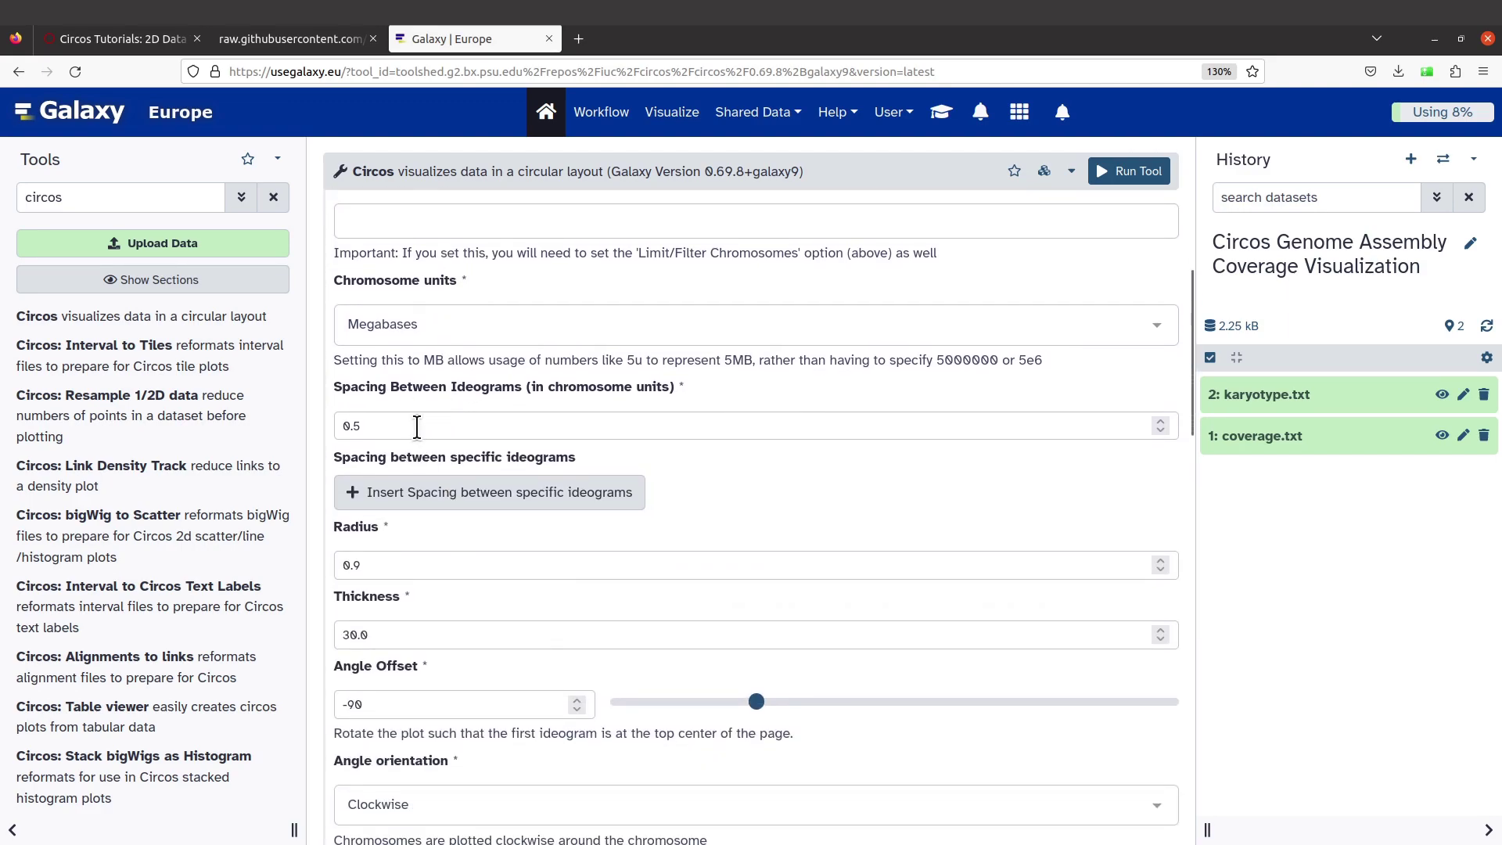
{"action": "left_click_drag", "start_coordinate": [382, 425], "coordinate": [330, 424]}
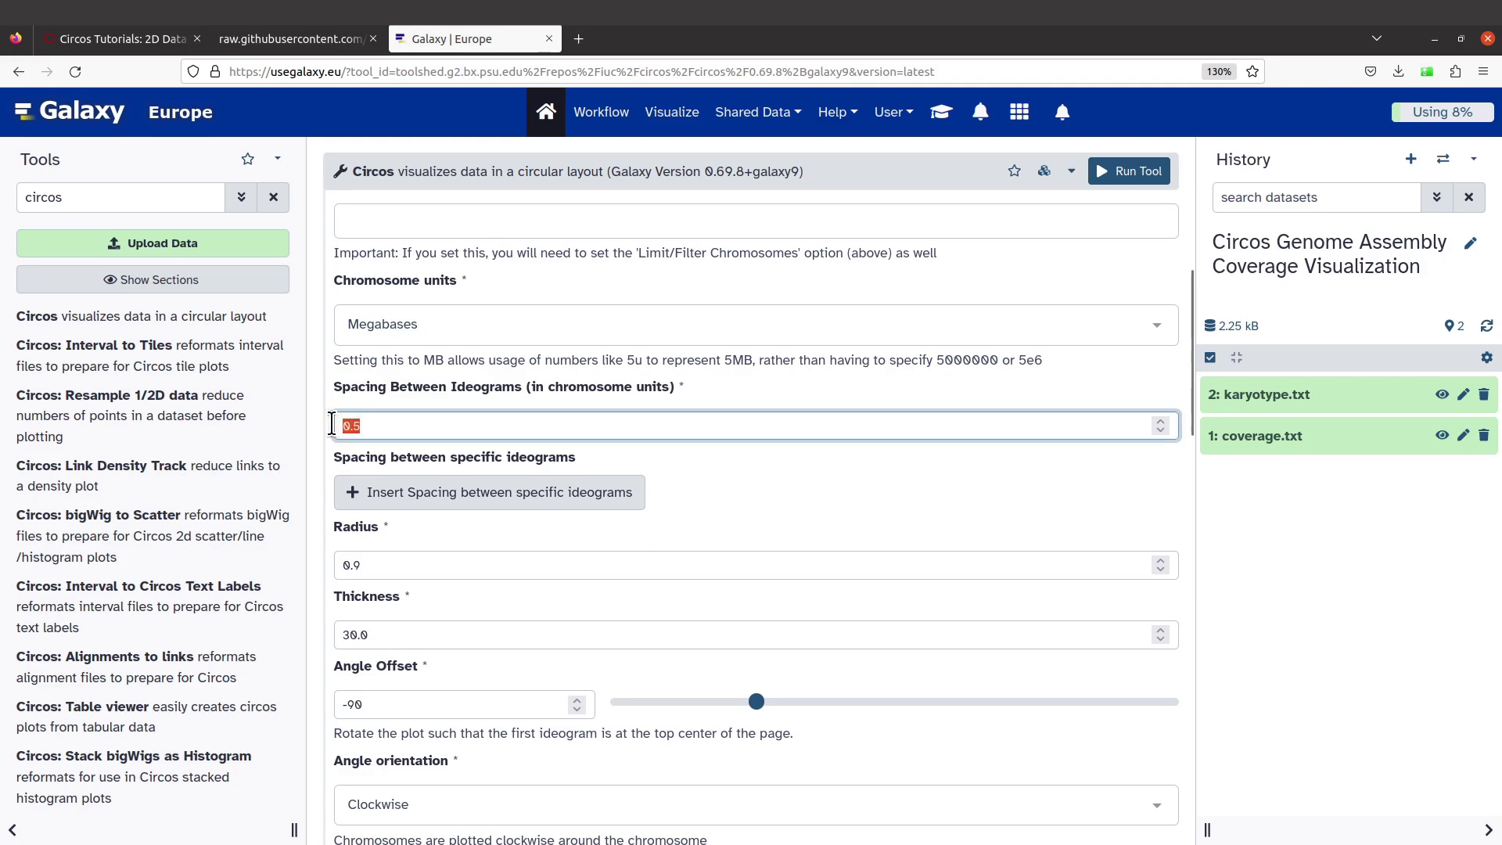
{"action": "type", "text": "0"}
- In the ideogram's label settings, set the radius to 0.03 and the label font size to 40
{"action": "scroll", "coordinate": [427, 588], "scroll_direction": "down", "scroll_amount": 3}
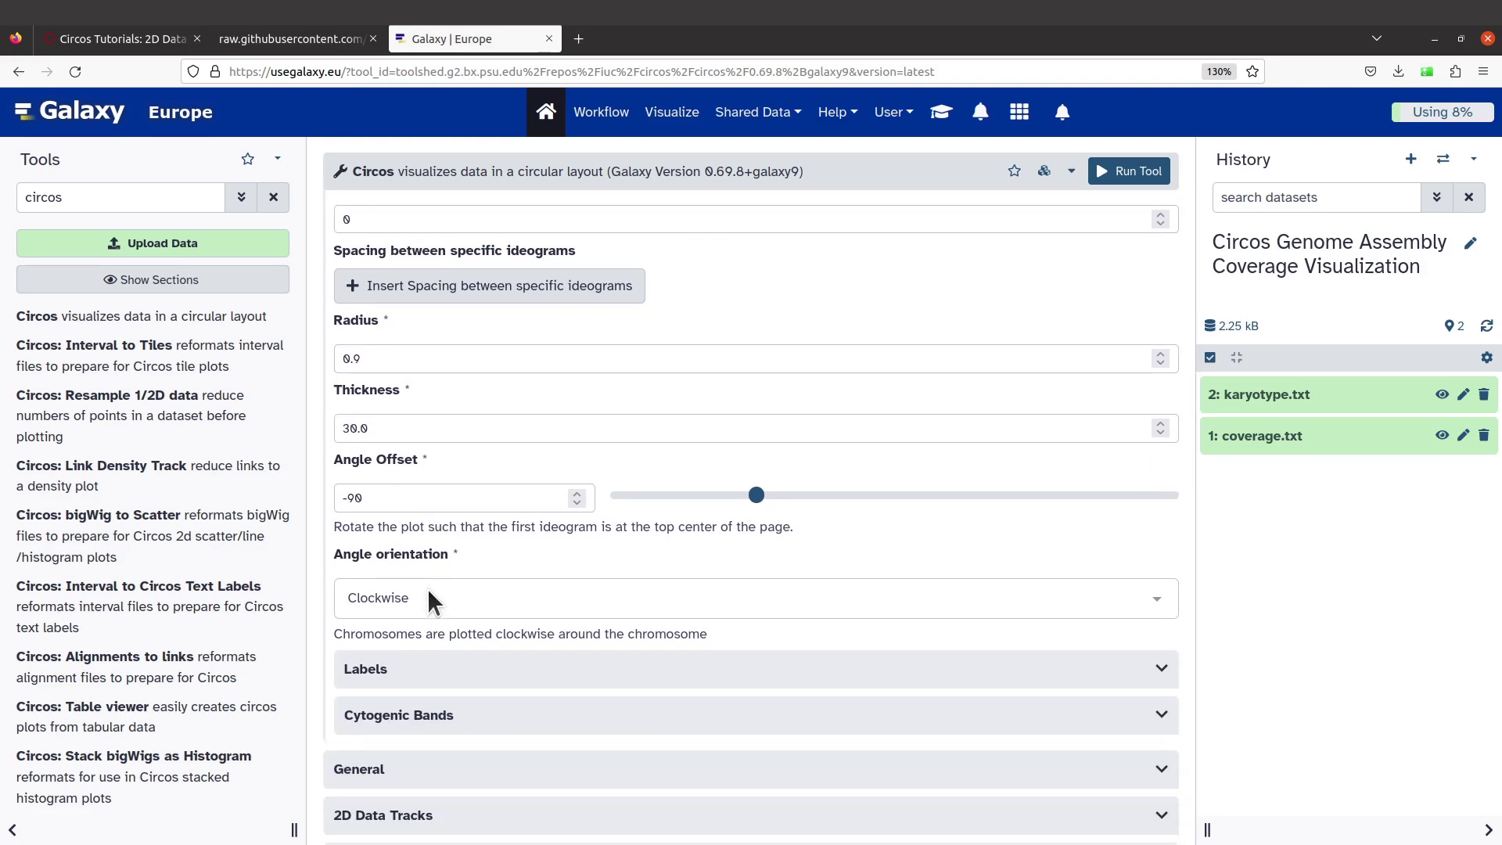
{"action": "scroll", "coordinate": [427, 588], "scroll_direction": "down", "scroll_amount": 4}
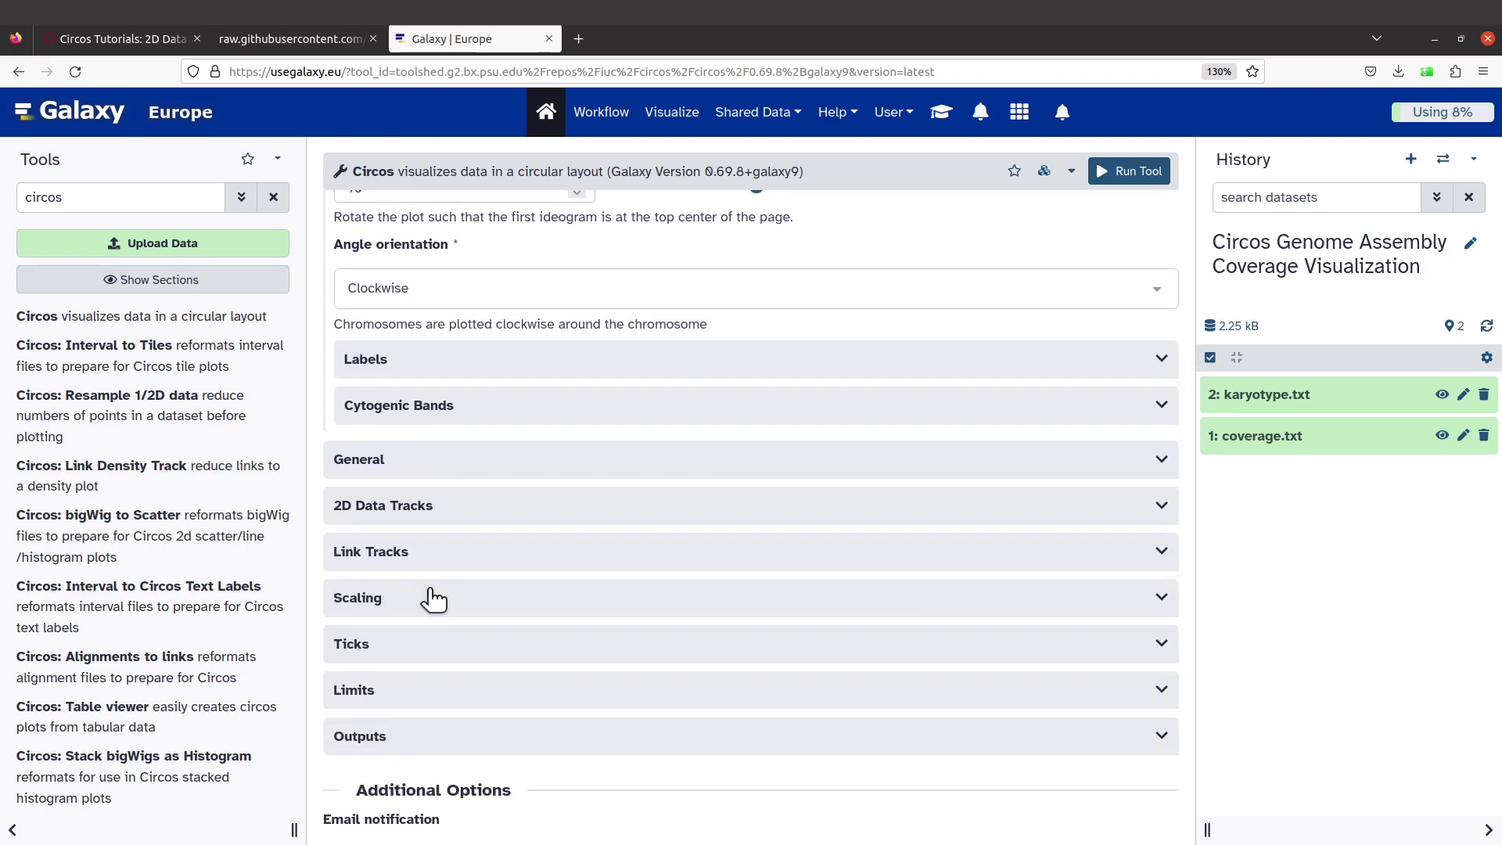
{"action": "left_click", "coordinate": [468, 362]}
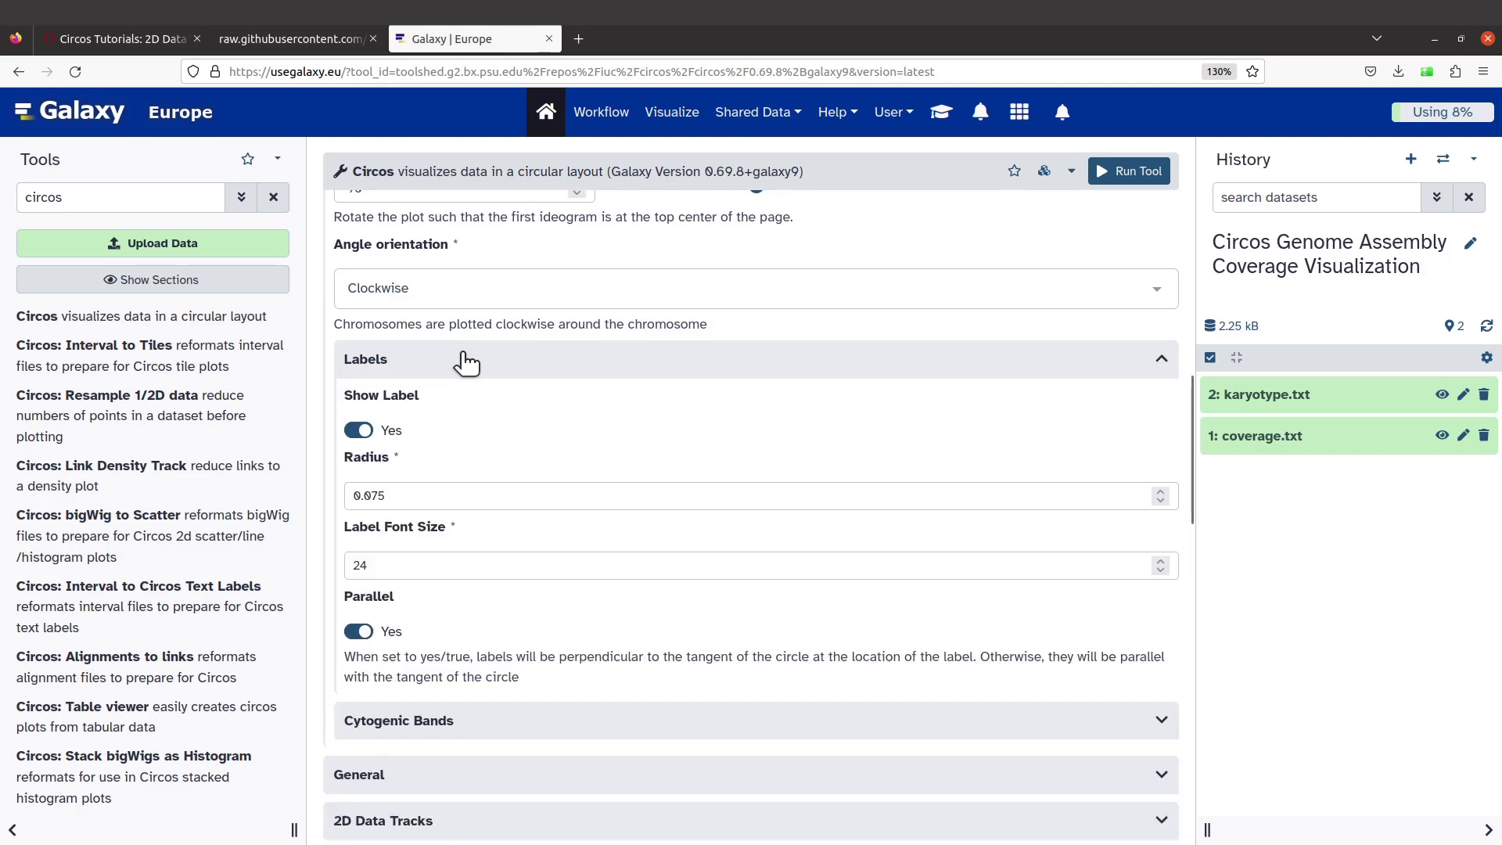
{"action": "left_click", "coordinate": [385, 498]}
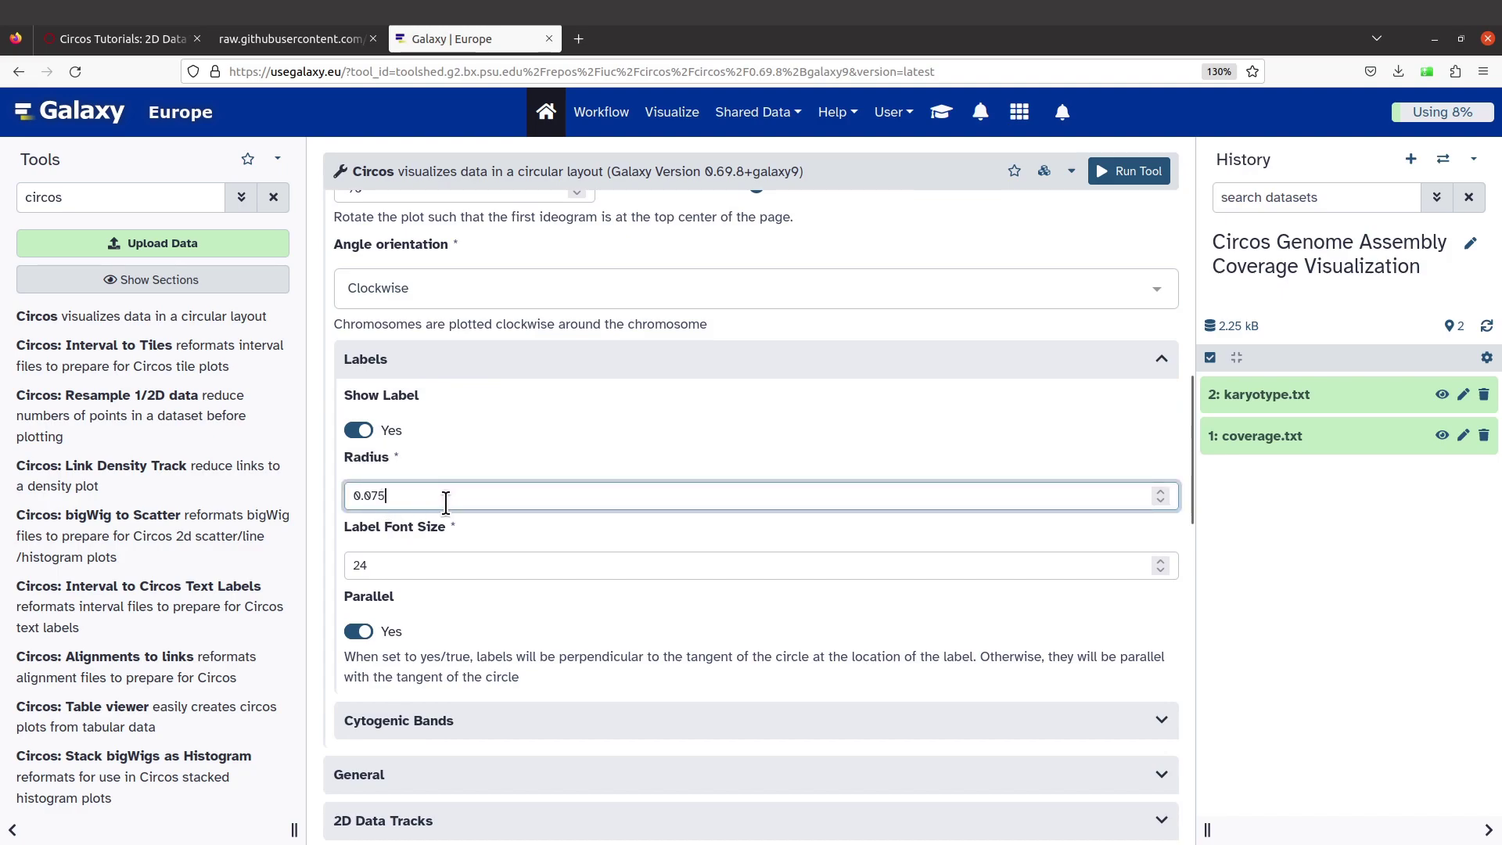
{"action": "key", "text": "BackSpace"}
{"action": "key", "text": "BackSpace"}
{"action": "type", "text": "3"}
{"action": "left_click", "coordinate": [390, 569]}
{"action": "key", "text": "BackSpace"}
{"action": "key", "text": "BackSpace"}
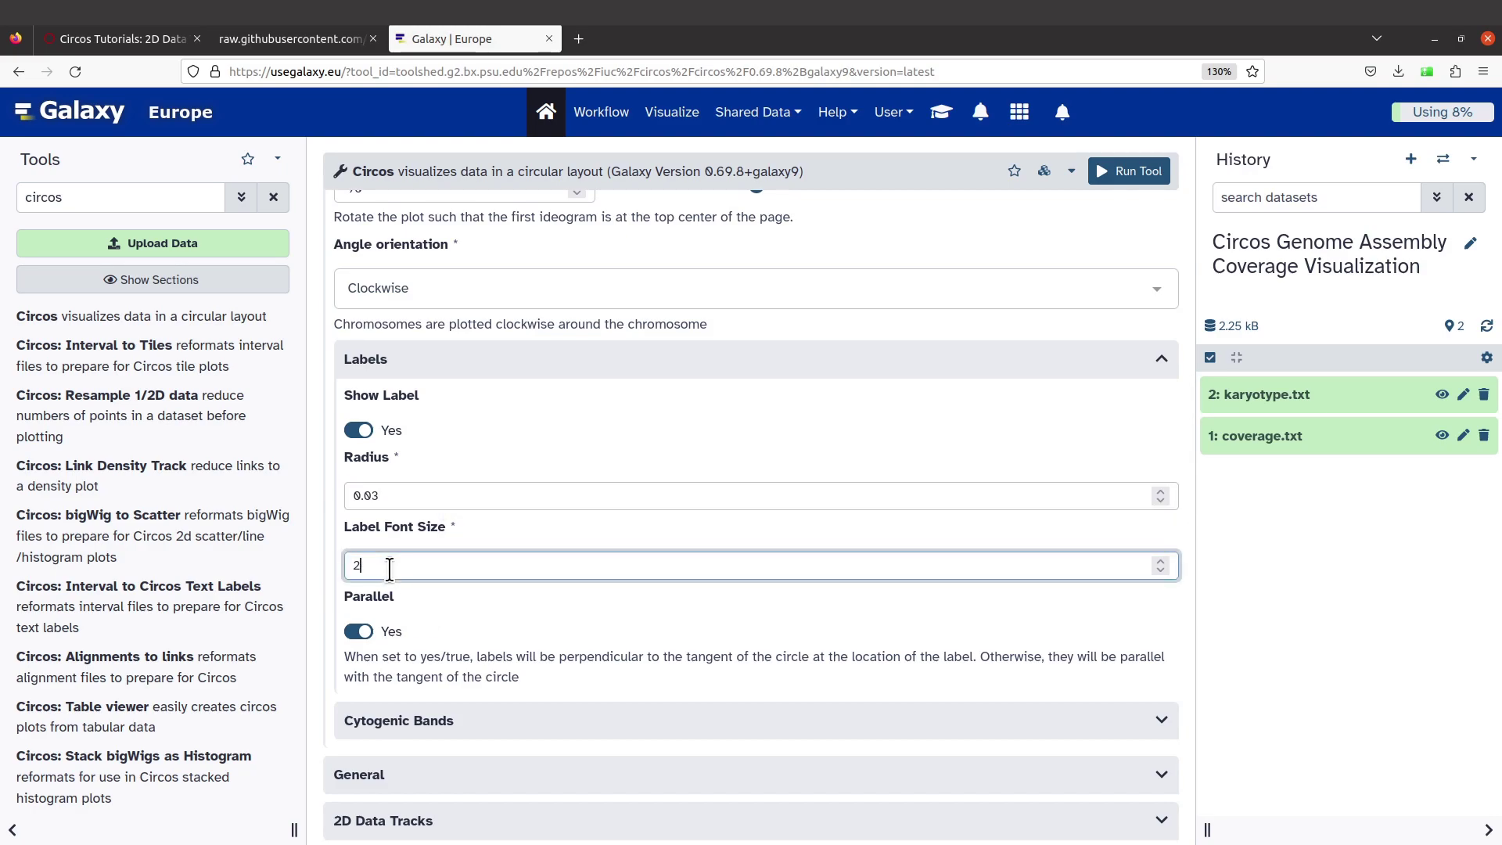
{"action": "type", "text": "40"}
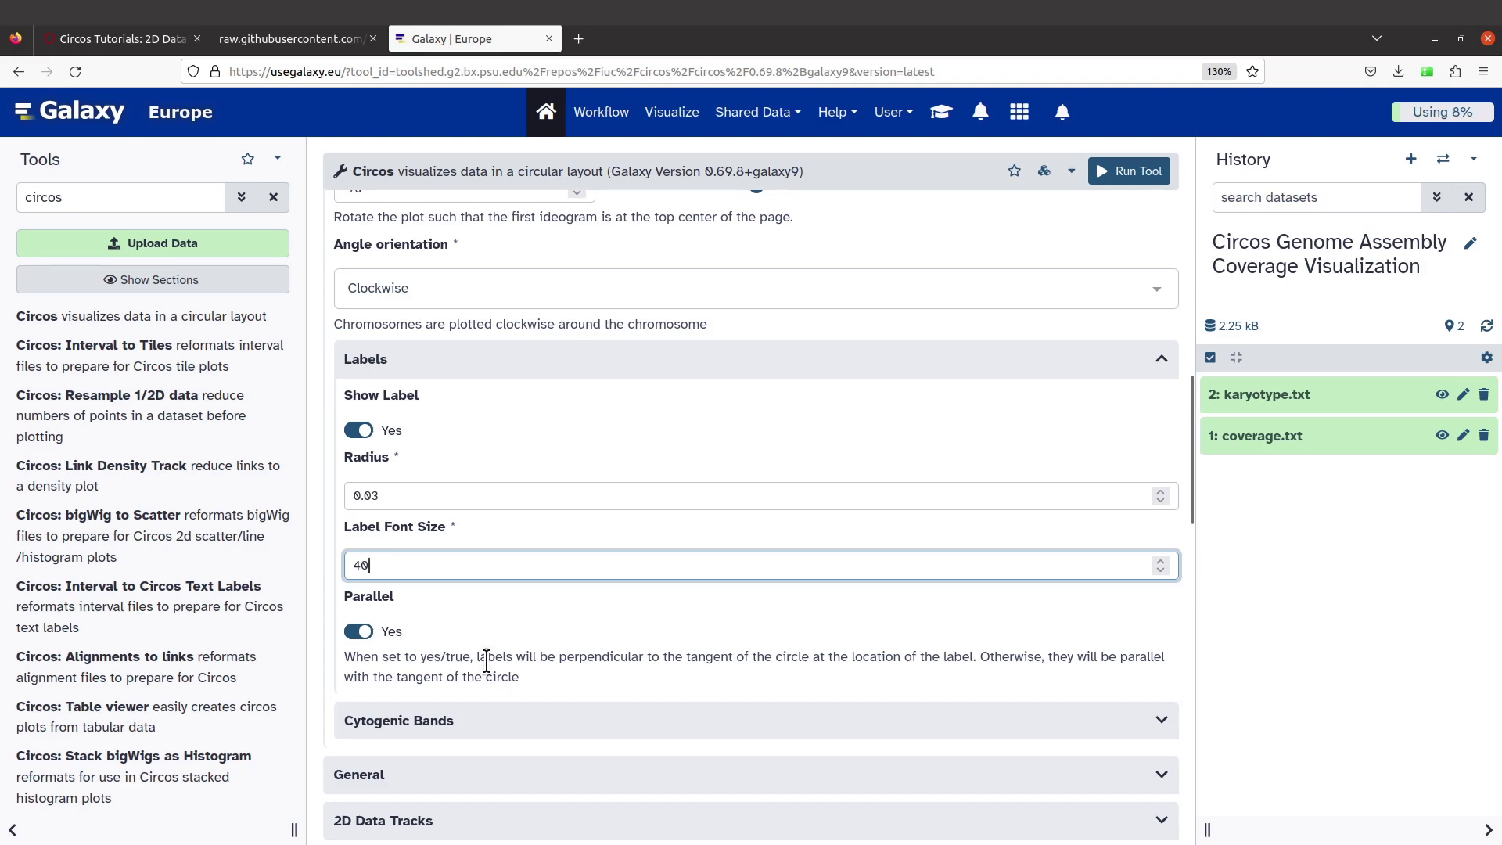
- Return to the Circos tool form in Galaxy and insert a 2D data plot under 2D Data Tracks
{"action": "scroll", "coordinate": [488, 665], "scroll_direction": "down", "scroll_amount": 3}
{"action": "scroll", "coordinate": [491, 671], "scroll_direction": "down", "scroll_amount": 5}
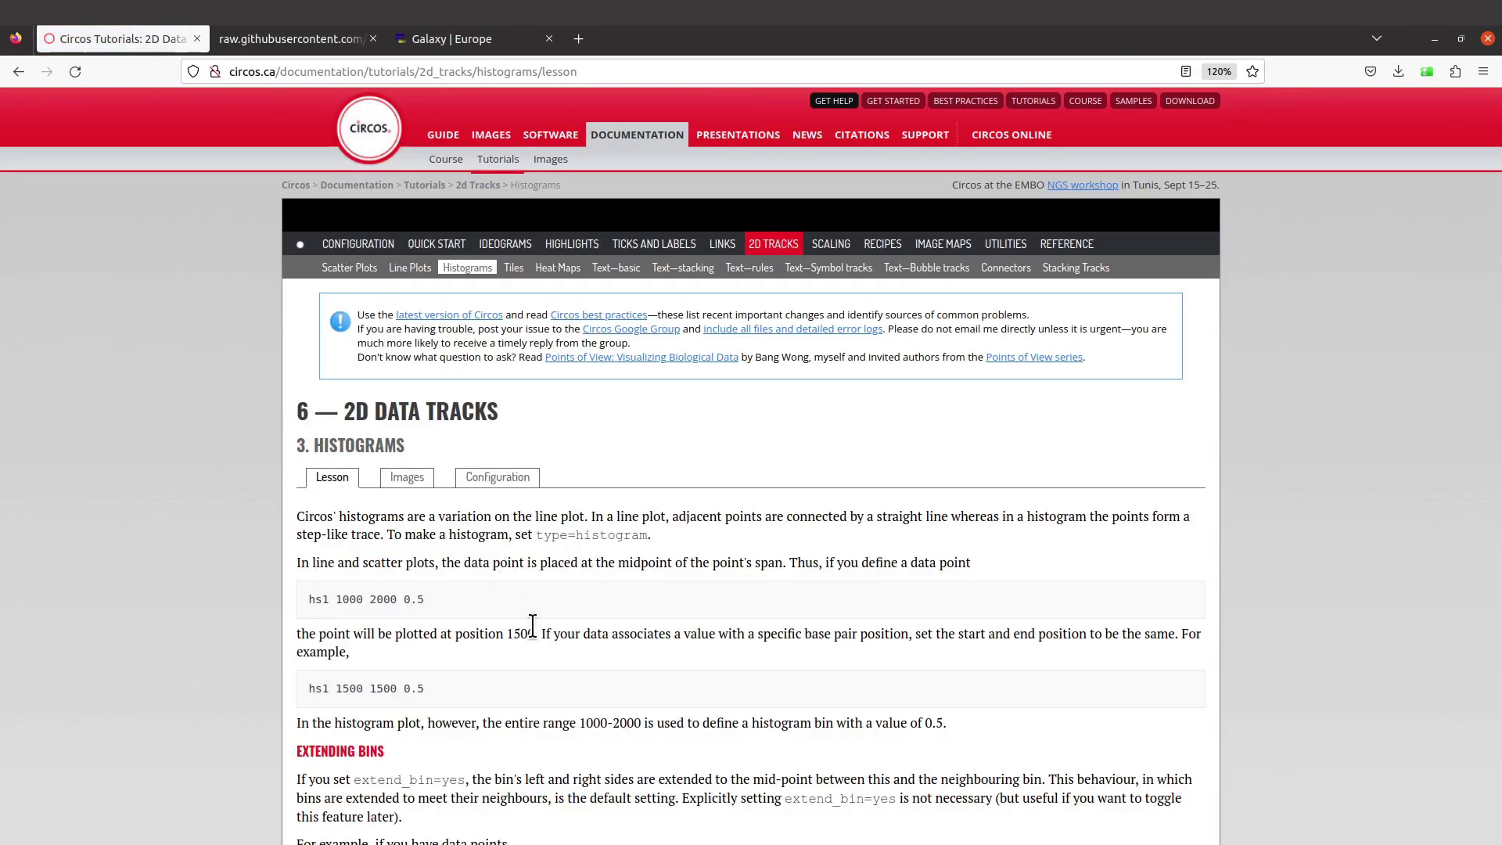
{"action": "left_click", "coordinate": [454, 37]}
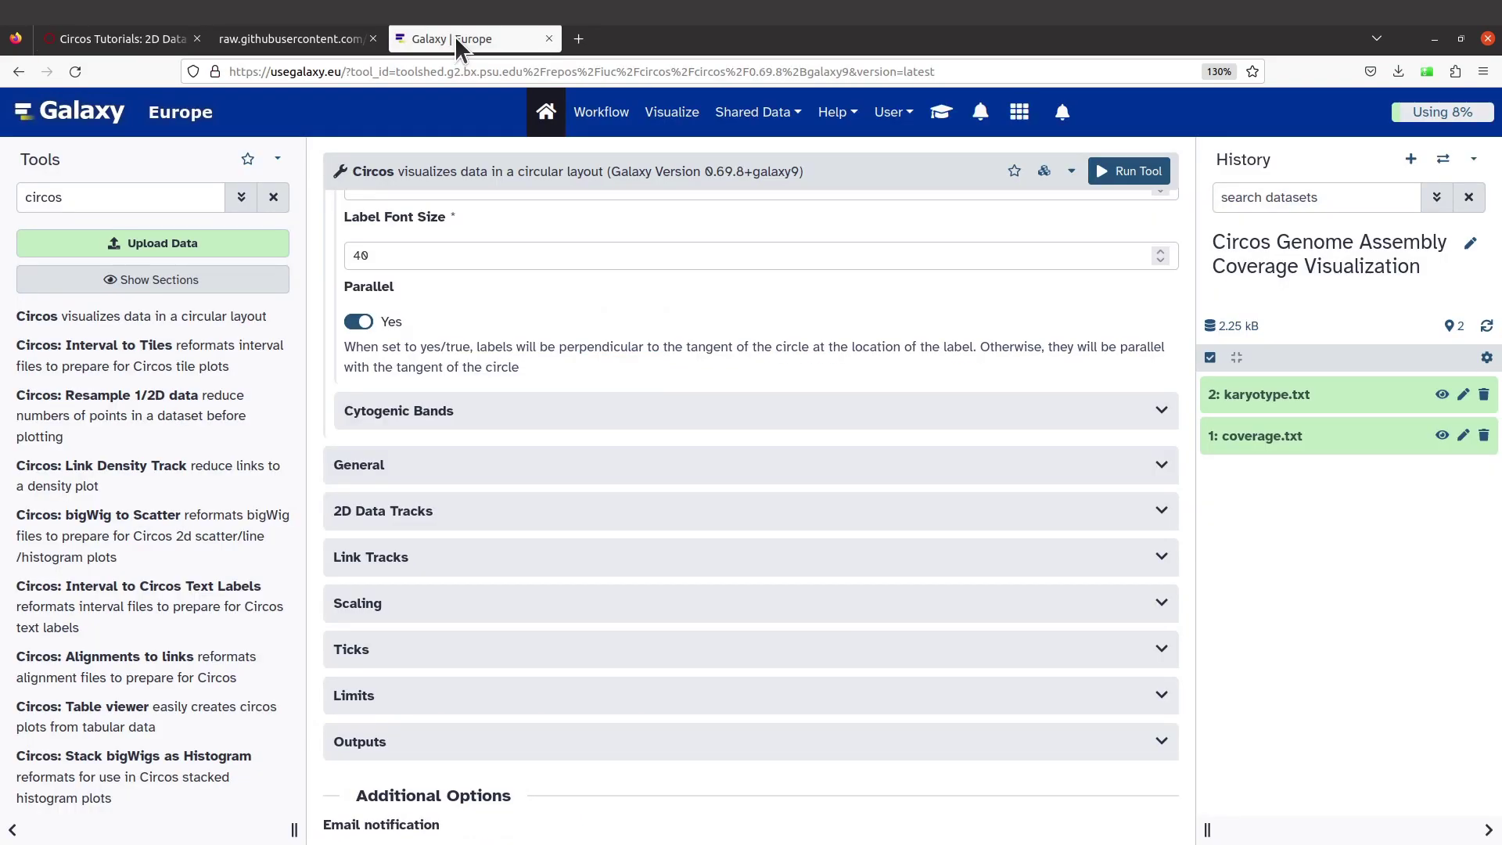
{"action": "left_click", "coordinate": [421, 516]}
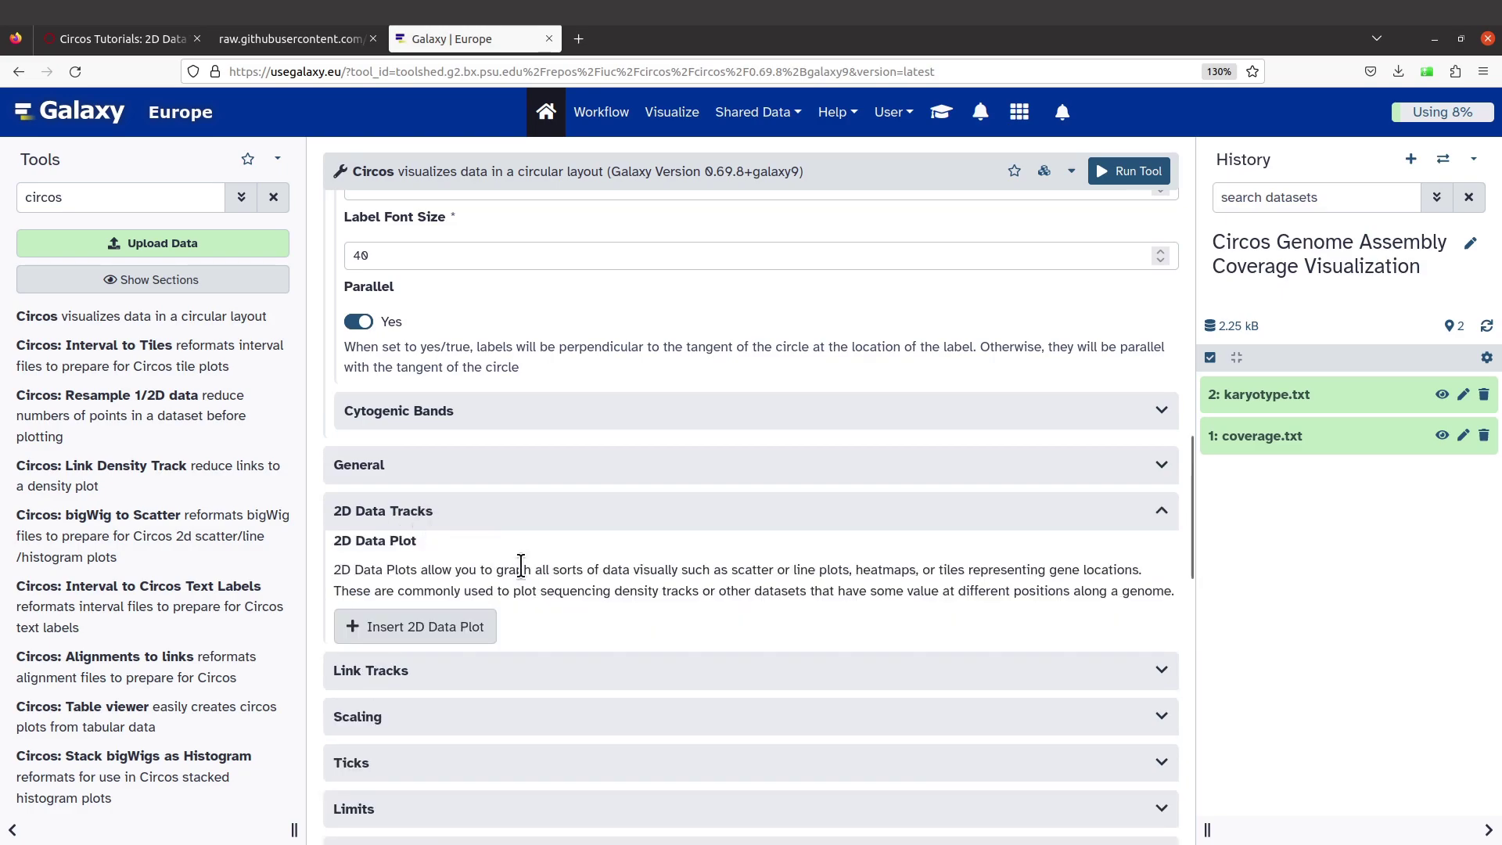
{"action": "scroll", "coordinate": [520, 565], "scroll_direction": "down", "scroll_amount": 3}
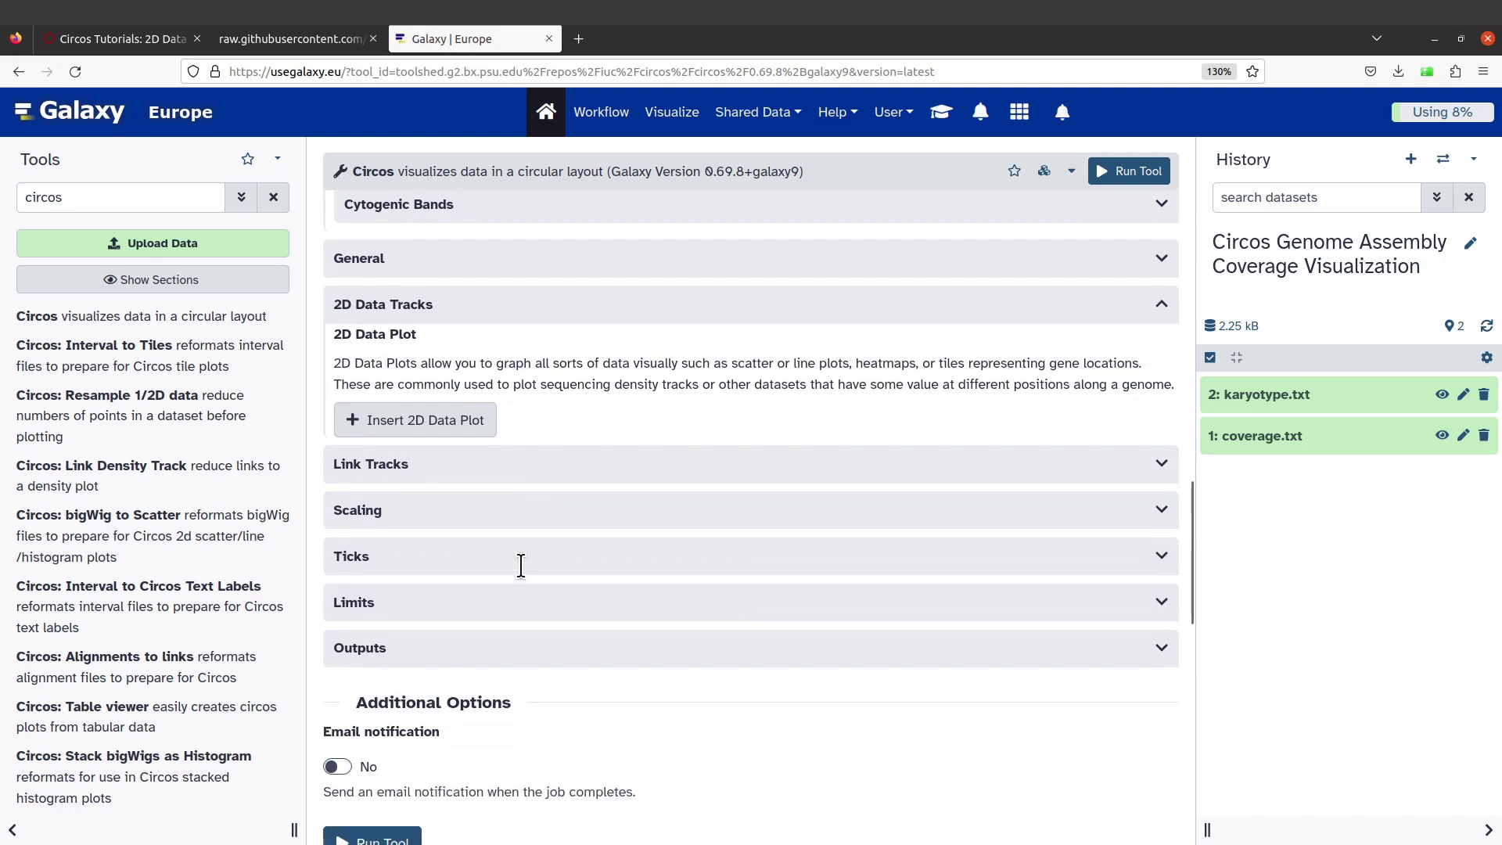
{"action": "left_click", "coordinate": [451, 427]}
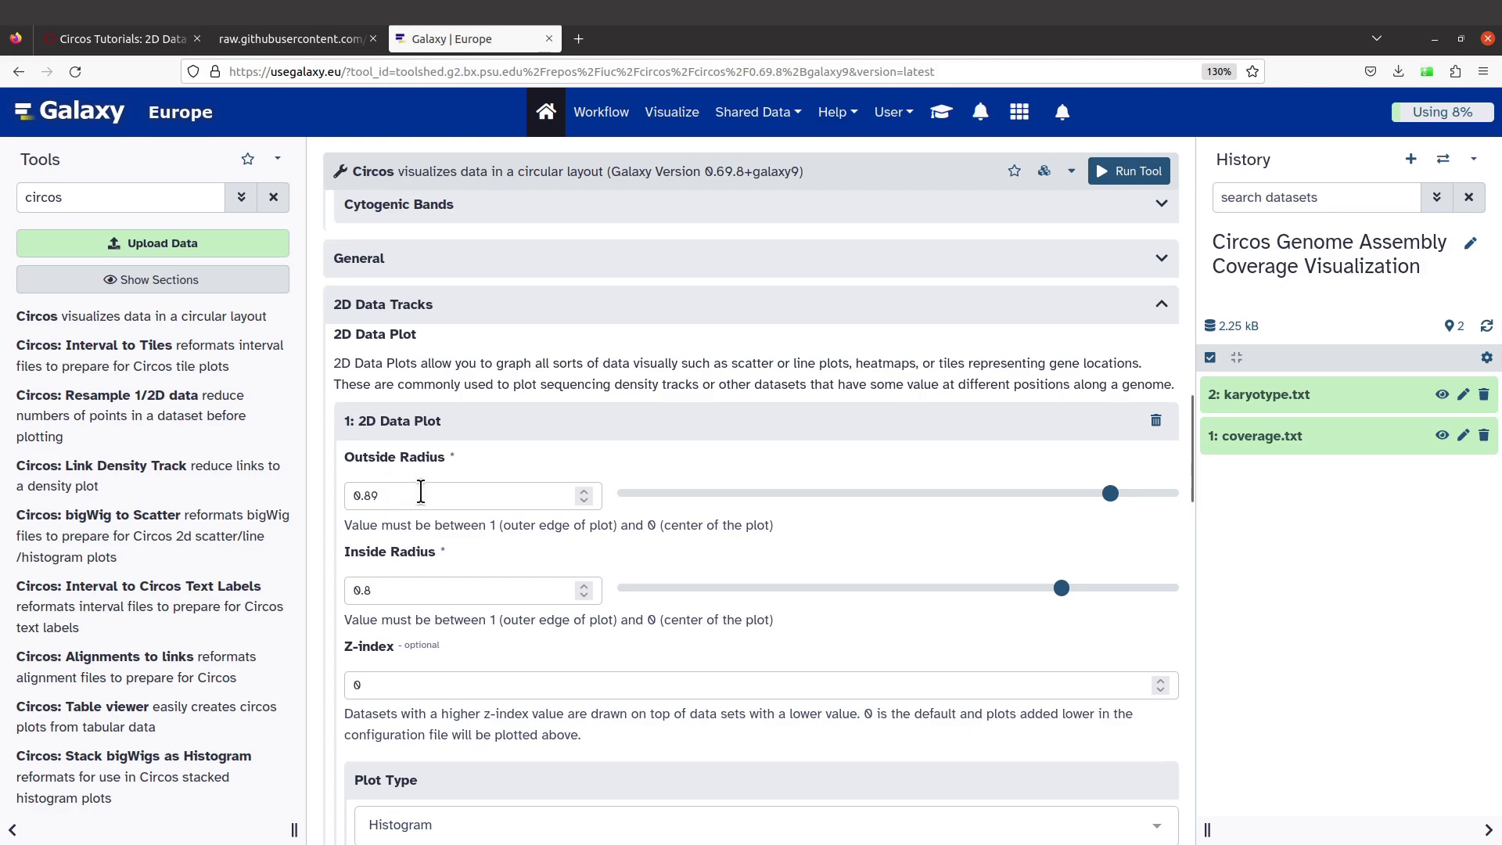
- Set the 2D data plot's outside radius to 0.85 and its inside radius to 0.6
{"action": "left_click", "coordinate": [413, 497]}
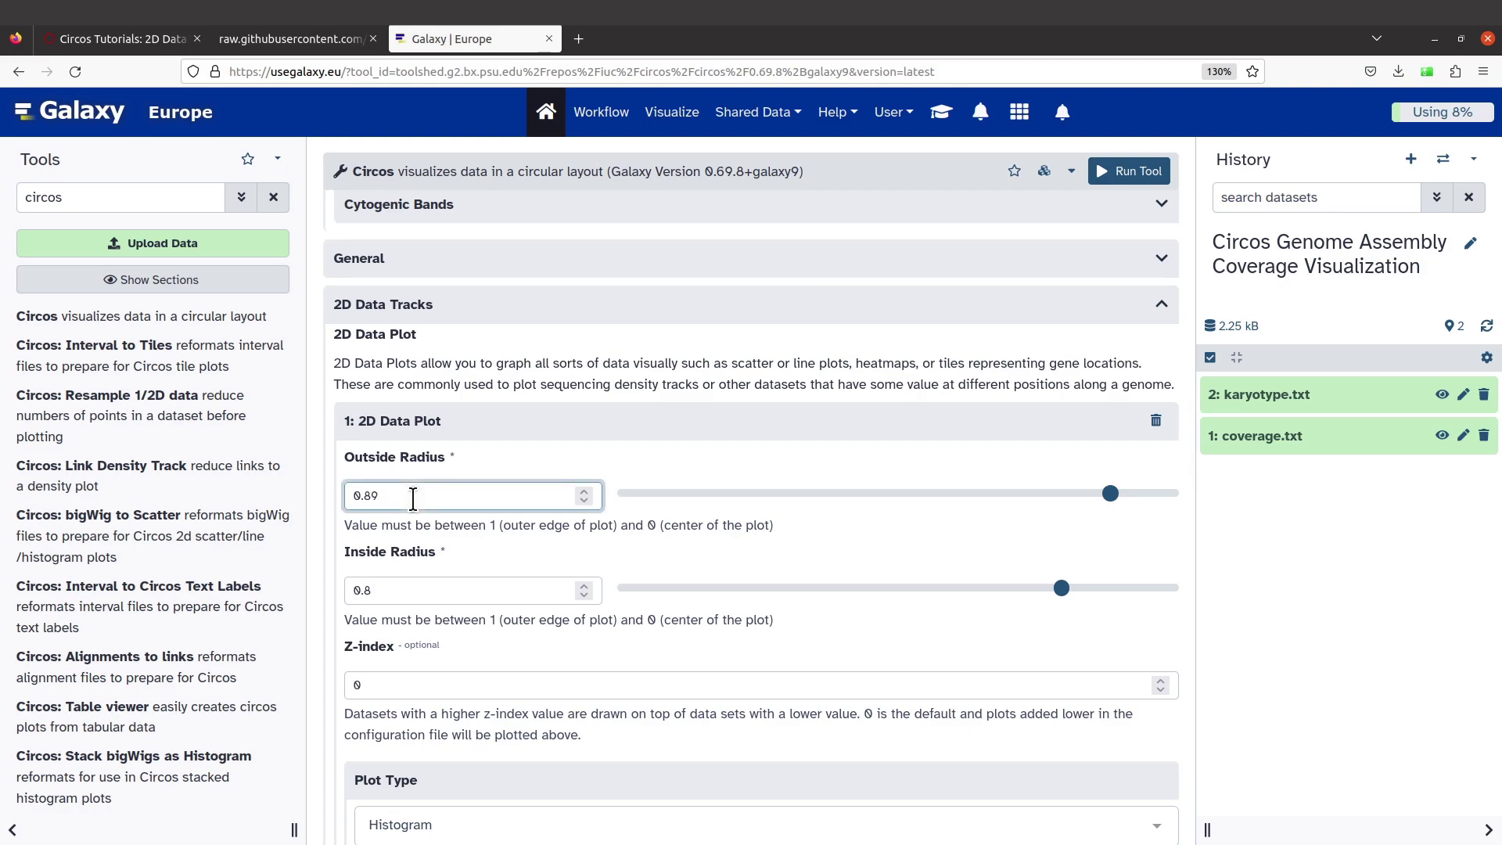
{"action": "key", "text": "BackSpace"}
{"action": "type", "text": "5"}
{"action": "left_click", "coordinate": [406, 588]}
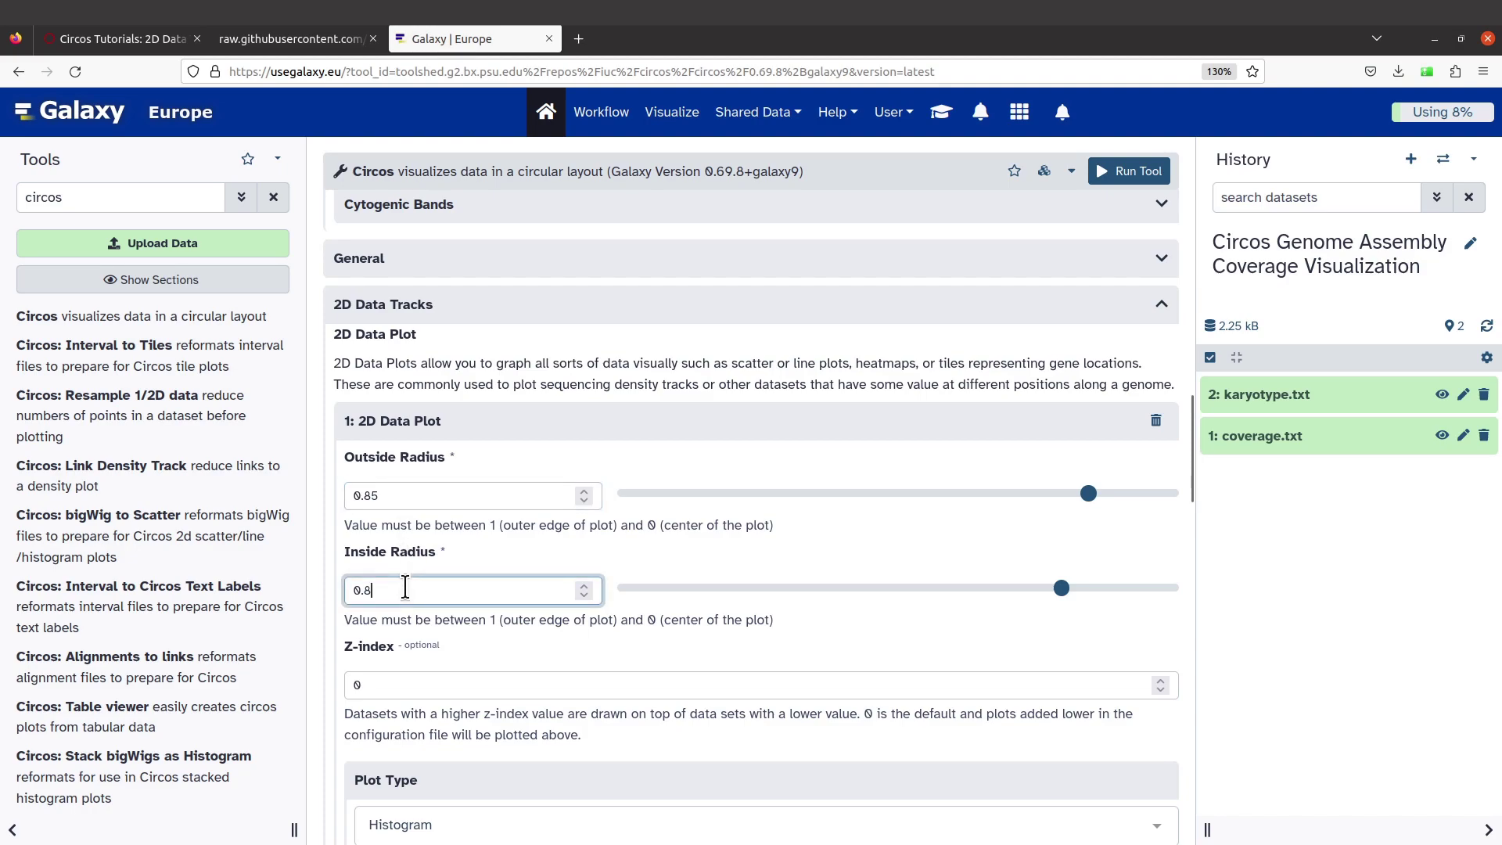
{"action": "key", "text": "BackSpace"}
{"action": "type", "text": "6"}
- Set the plot type to Histogram and choose coverage.txt as the histogram data source
{"action": "scroll", "coordinate": [453, 674], "scroll_direction": "down", "scroll_amount": 5}
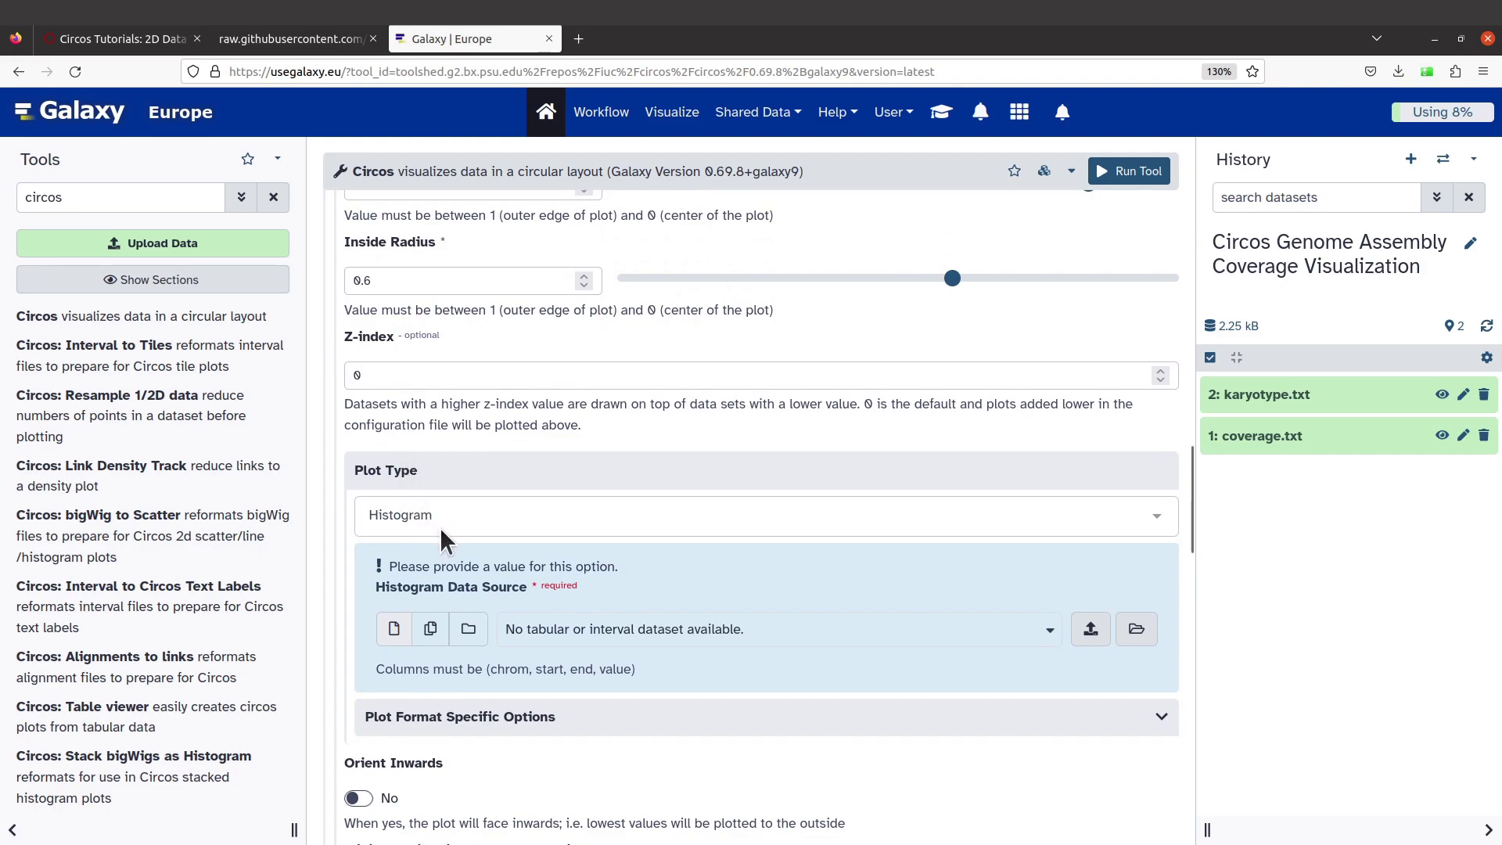
{"action": "left_click", "coordinate": [424, 513]}
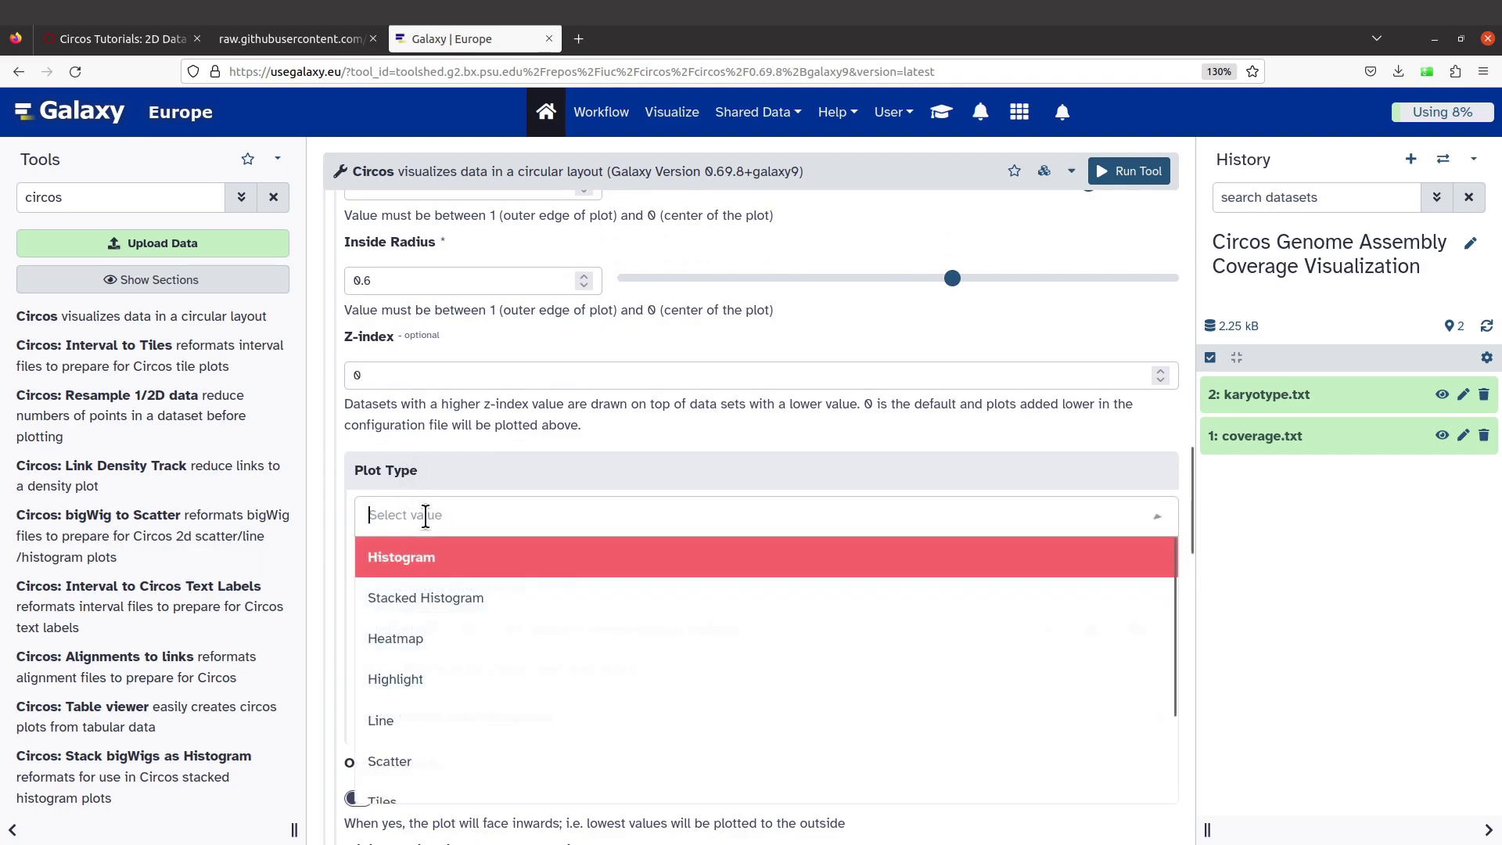
{"action": "left_click", "coordinate": [430, 560]}
{"action": "scroll", "coordinate": [504, 533], "scroll_direction": "down", "scroll_amount": 2}
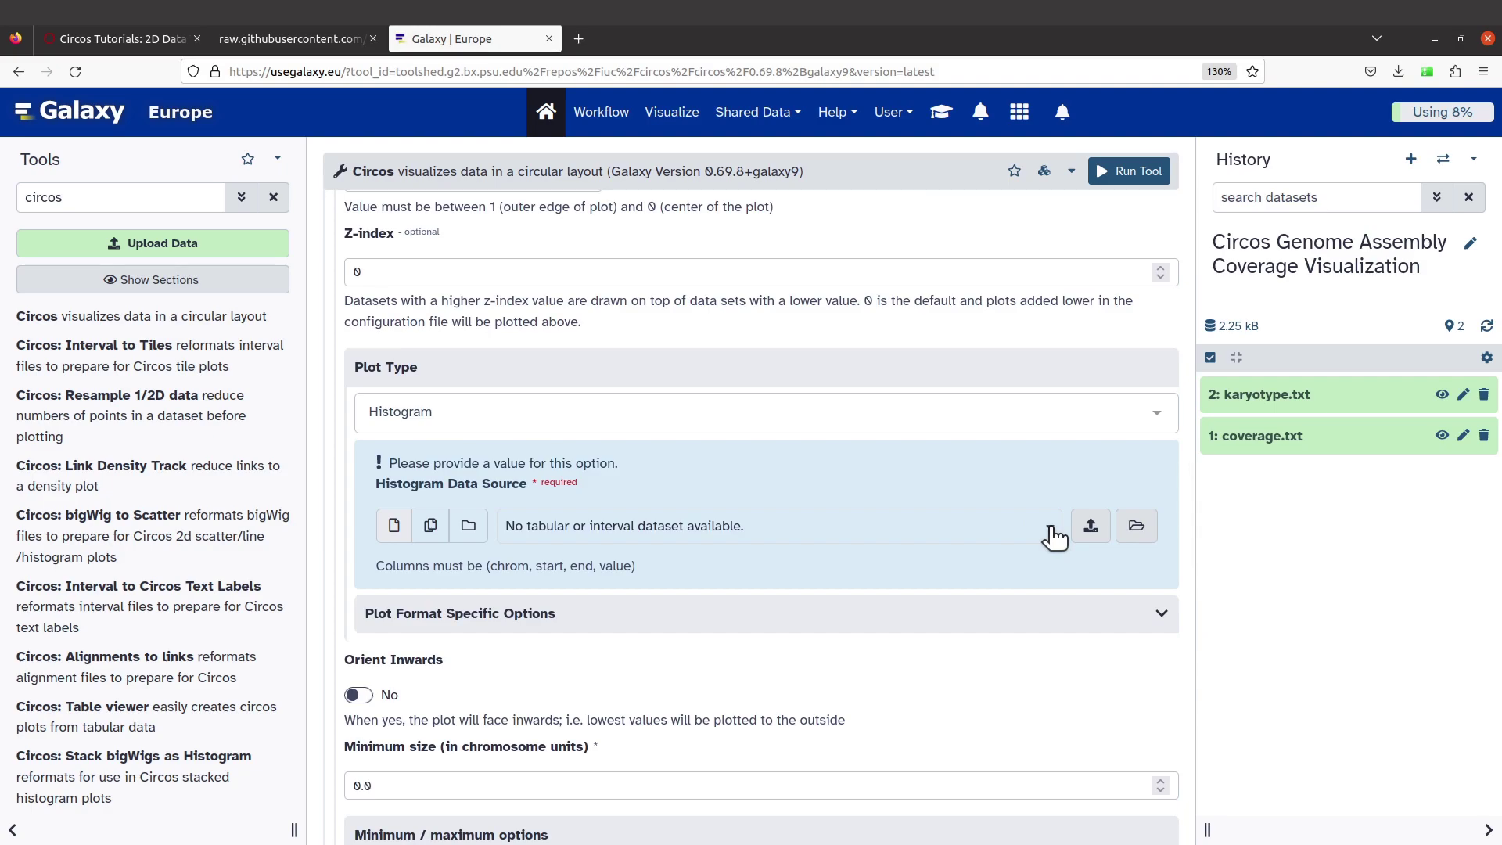
{"action": "left_click", "coordinate": [1146, 528]}
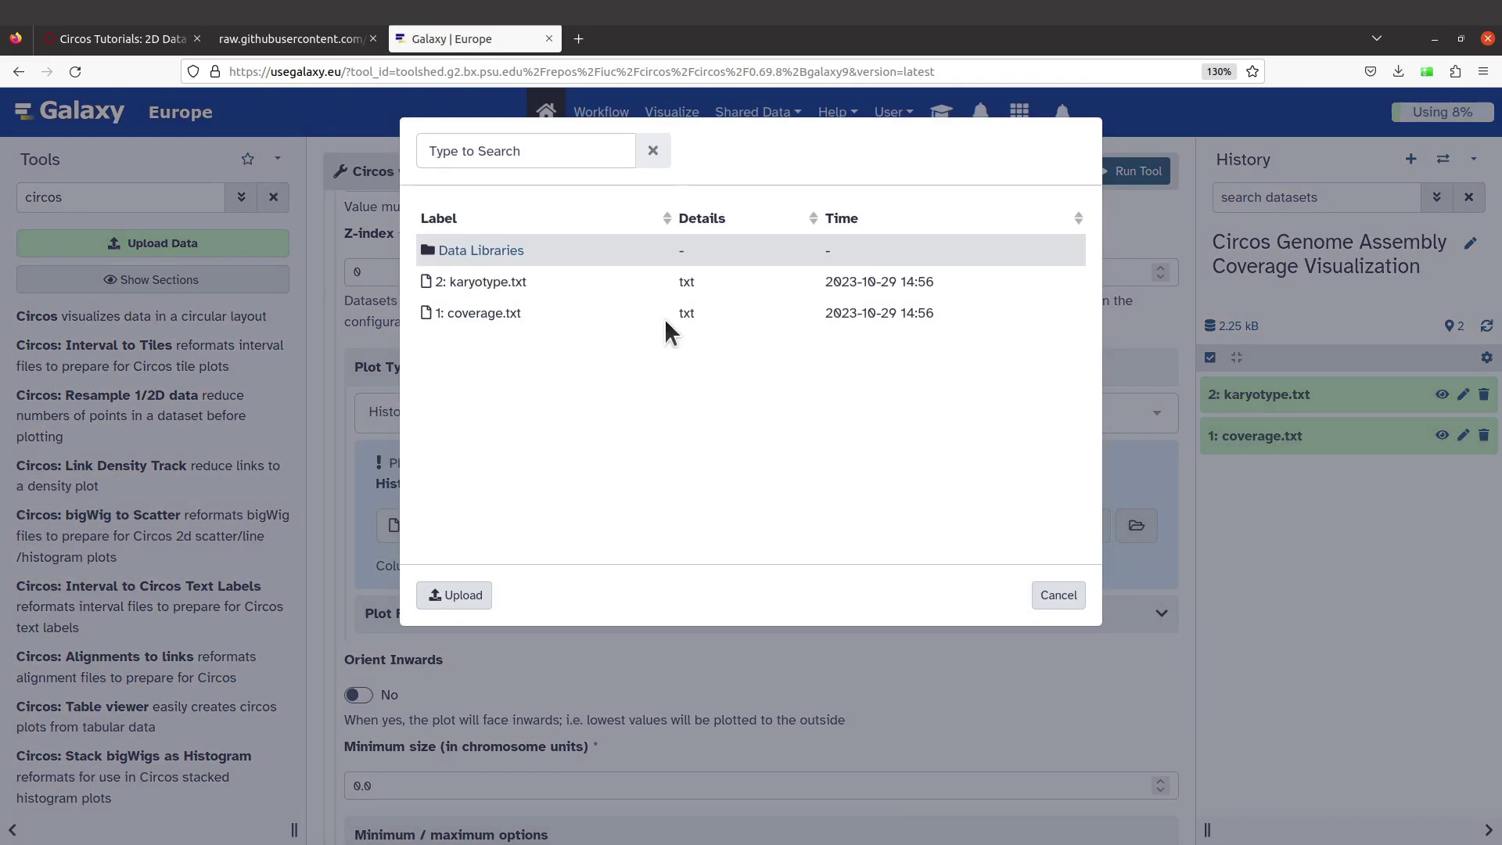
{"action": "left_click", "coordinate": [509, 327]}
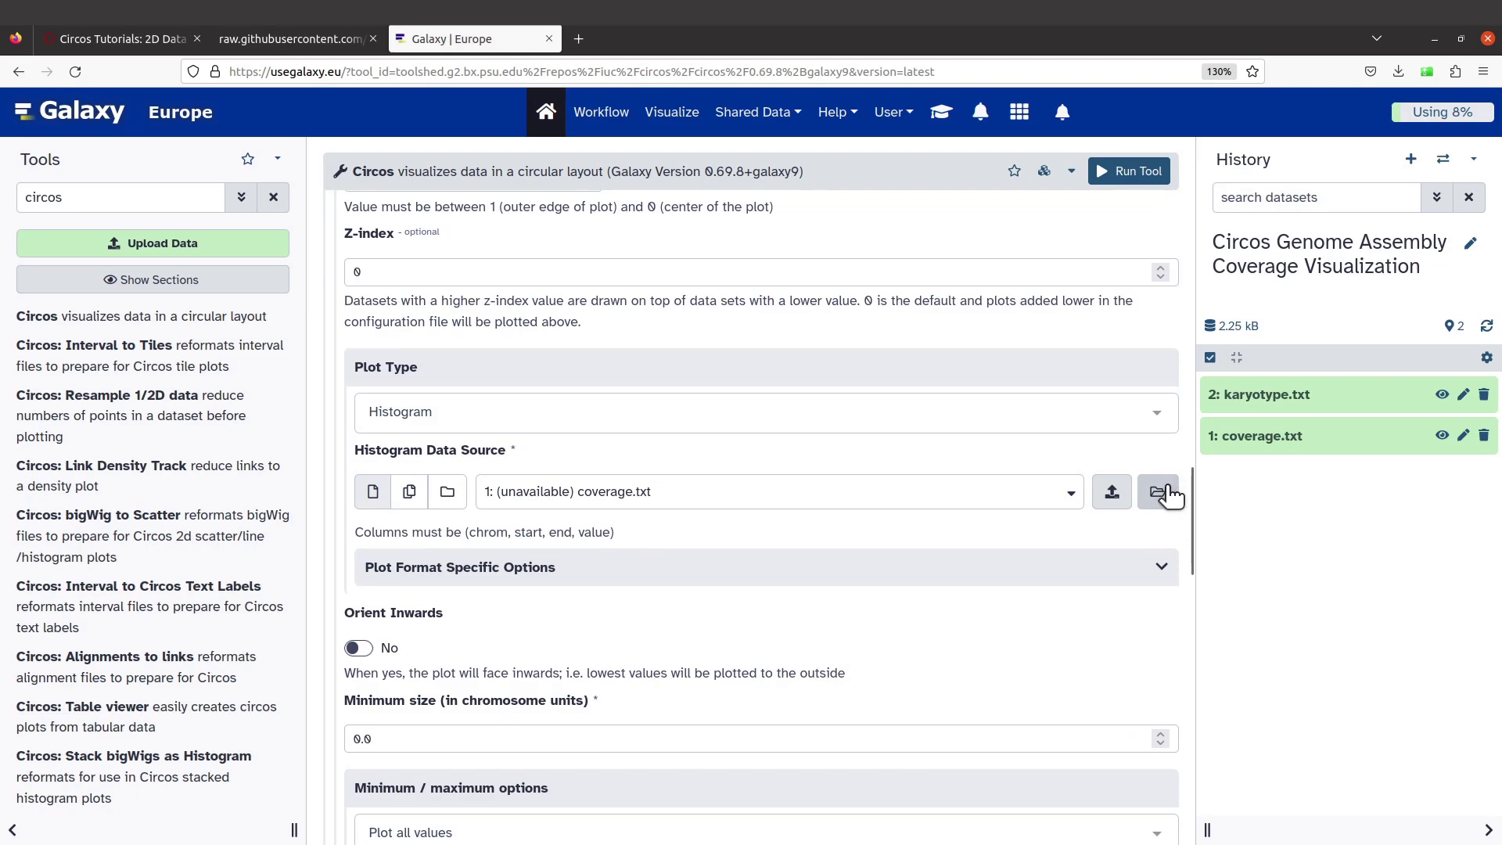
{"action": "left_click", "coordinate": [1170, 494]}
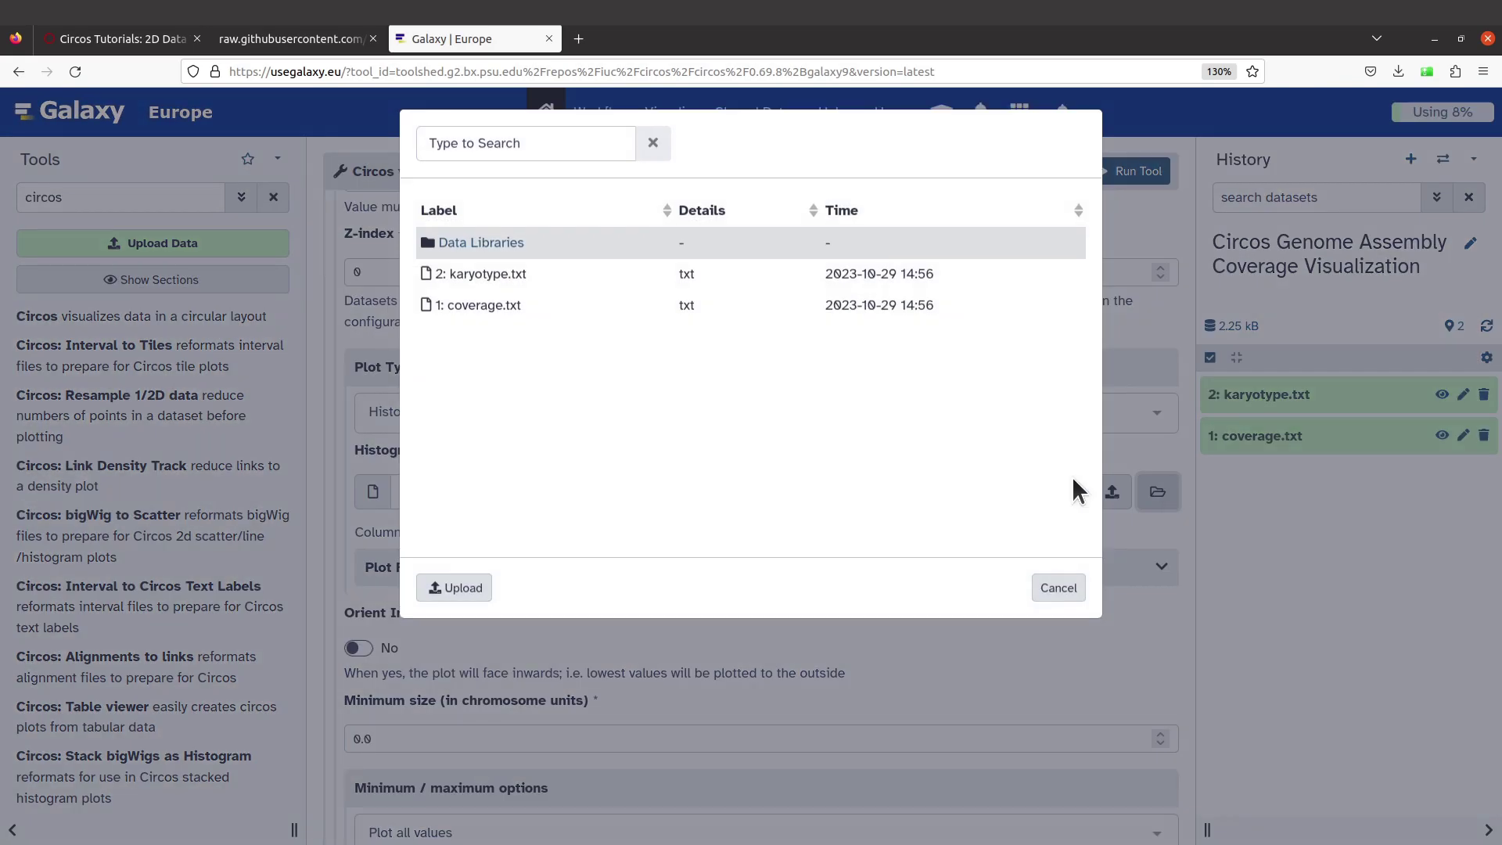
{"action": "left_click", "coordinate": [495, 317]}
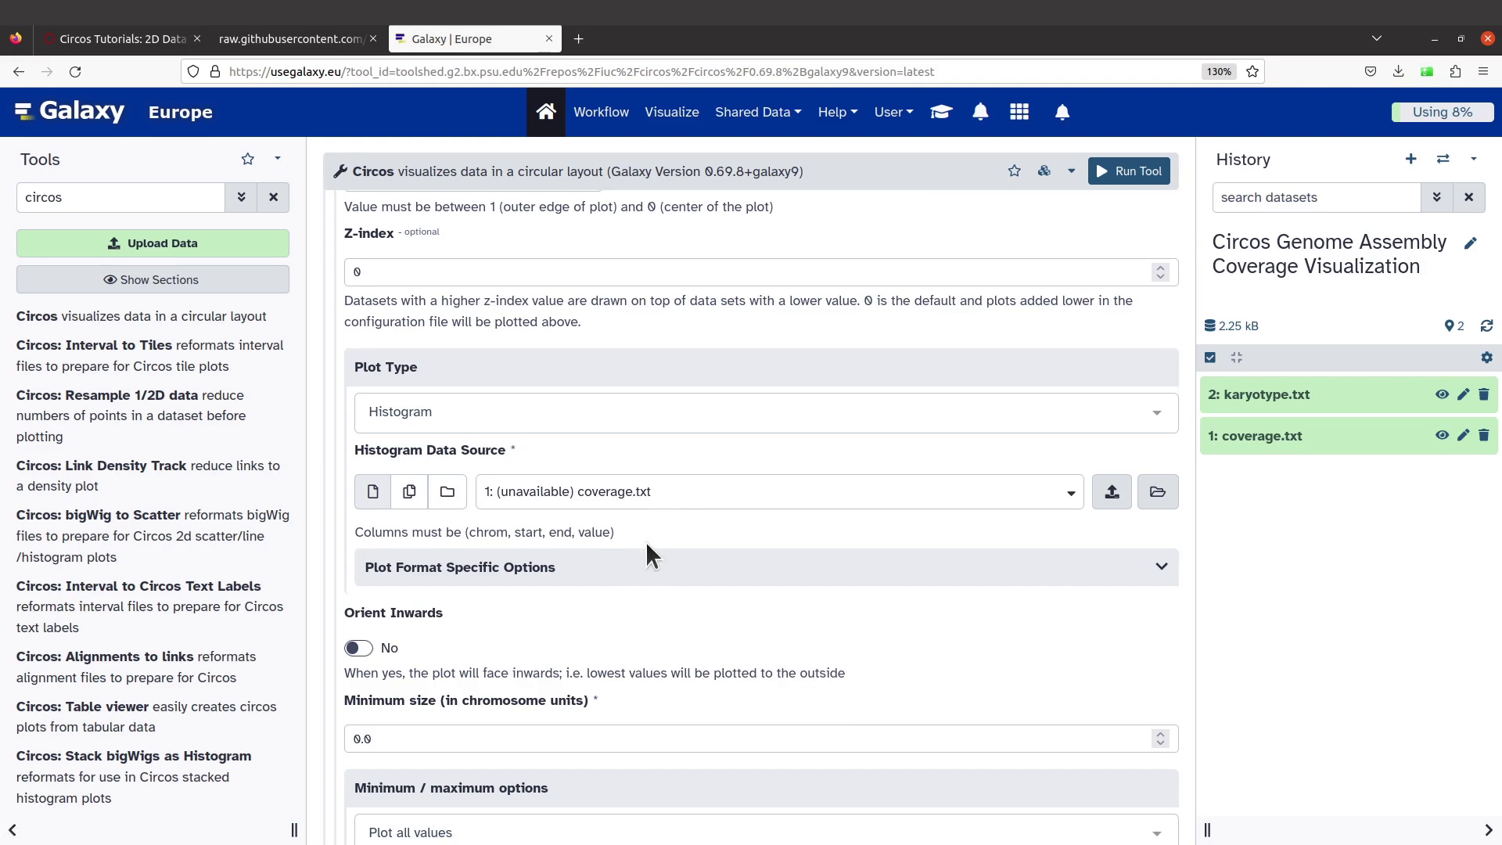
- In the histogram's plot format specific options, set the fill color to dark orange
{"action": "scroll", "coordinate": [645, 541], "scroll_direction": "down", "scroll_amount": 2}
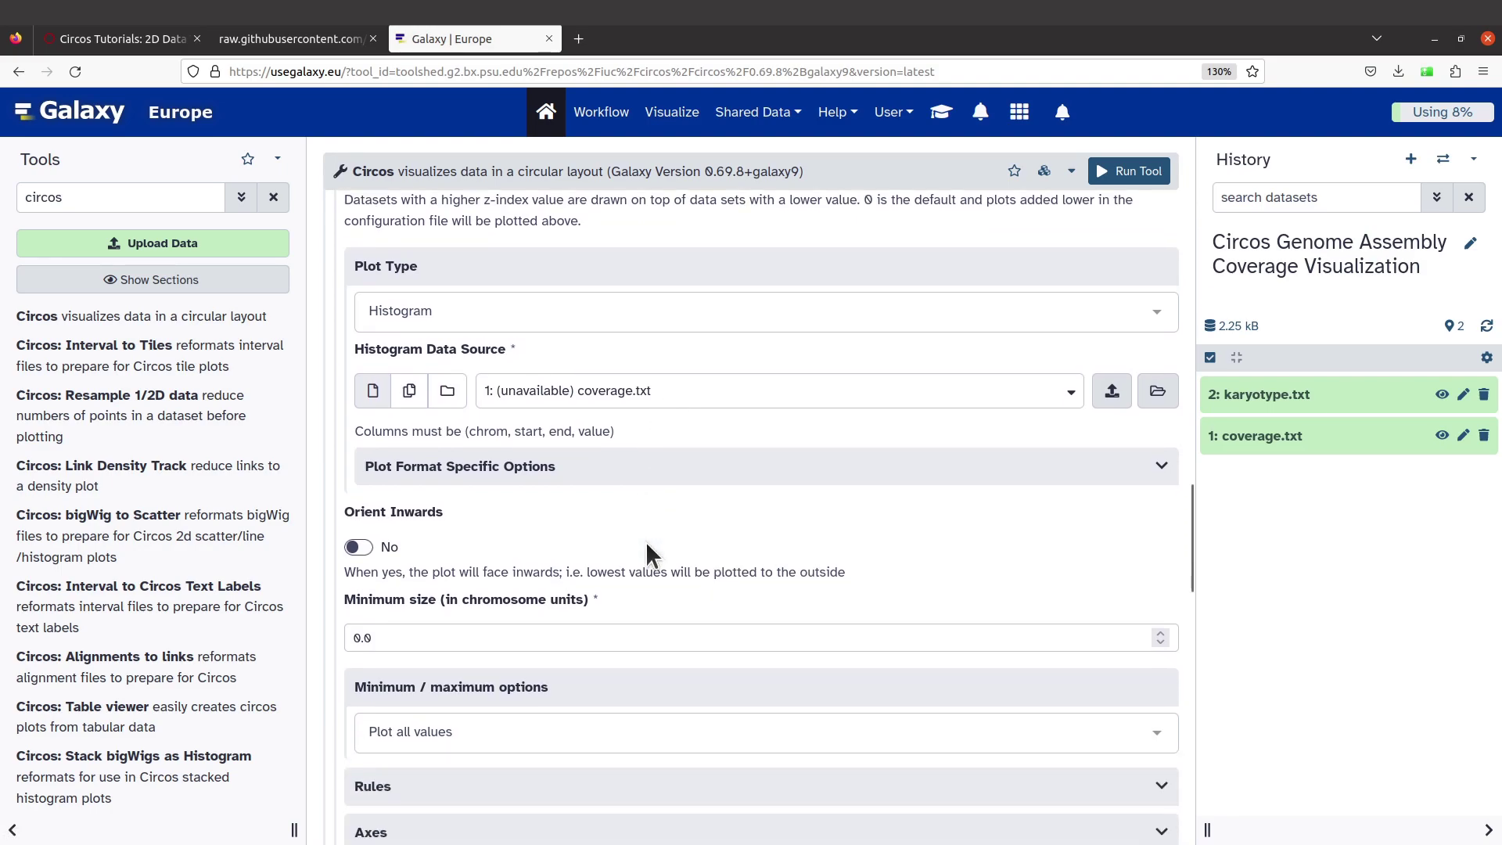
{"action": "left_click", "coordinate": [491, 467]}
{"action": "scroll", "coordinate": [512, 535], "scroll_direction": "down", "scroll_amount": 4}
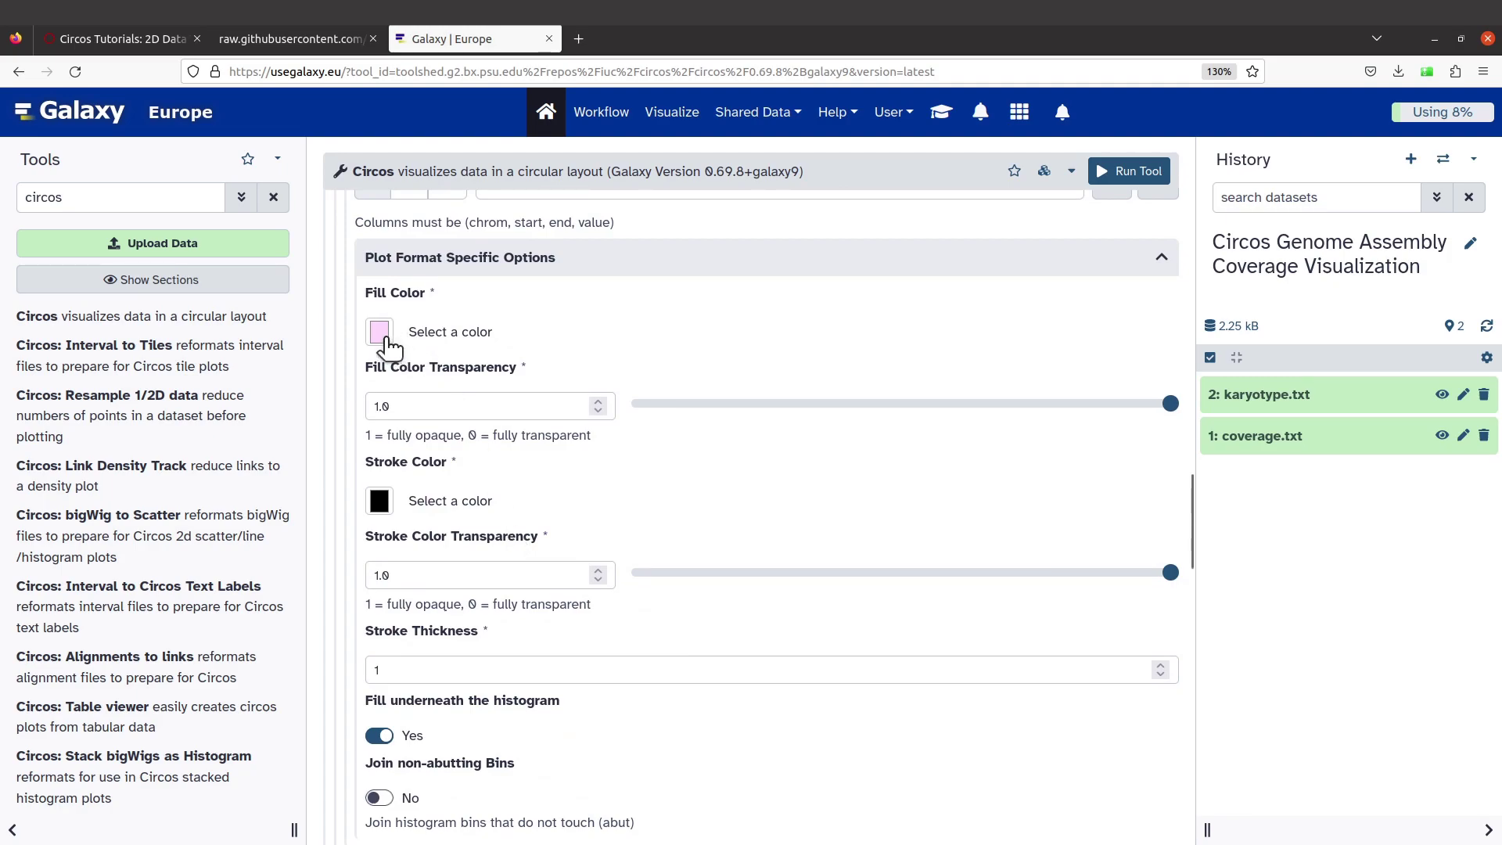
{"action": "left_click", "coordinate": [387, 339]}
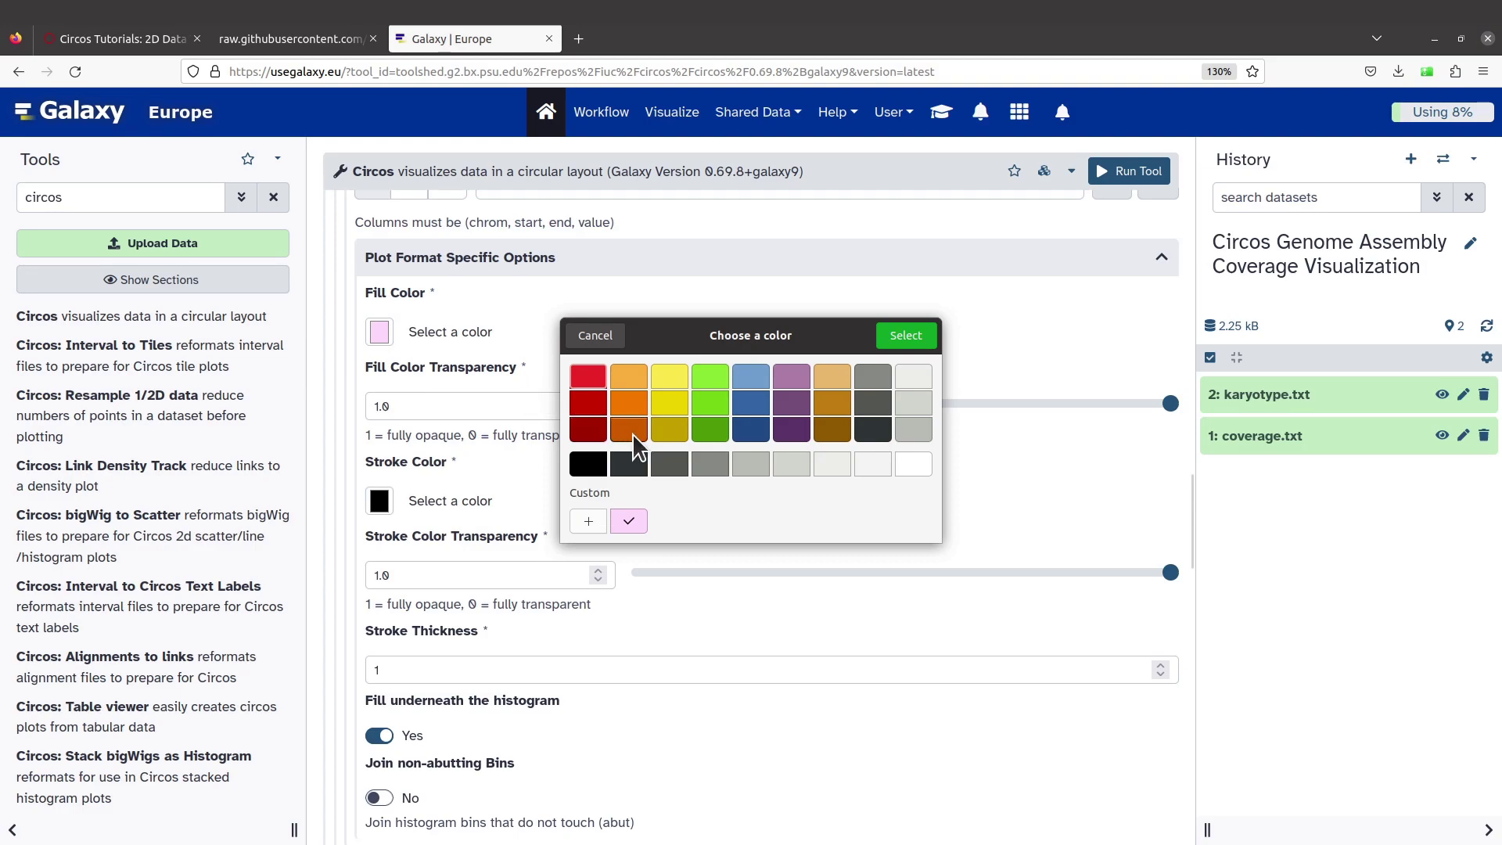
{"action": "left_click", "coordinate": [626, 429]}
{"action": "left_click", "coordinate": [904, 336]}
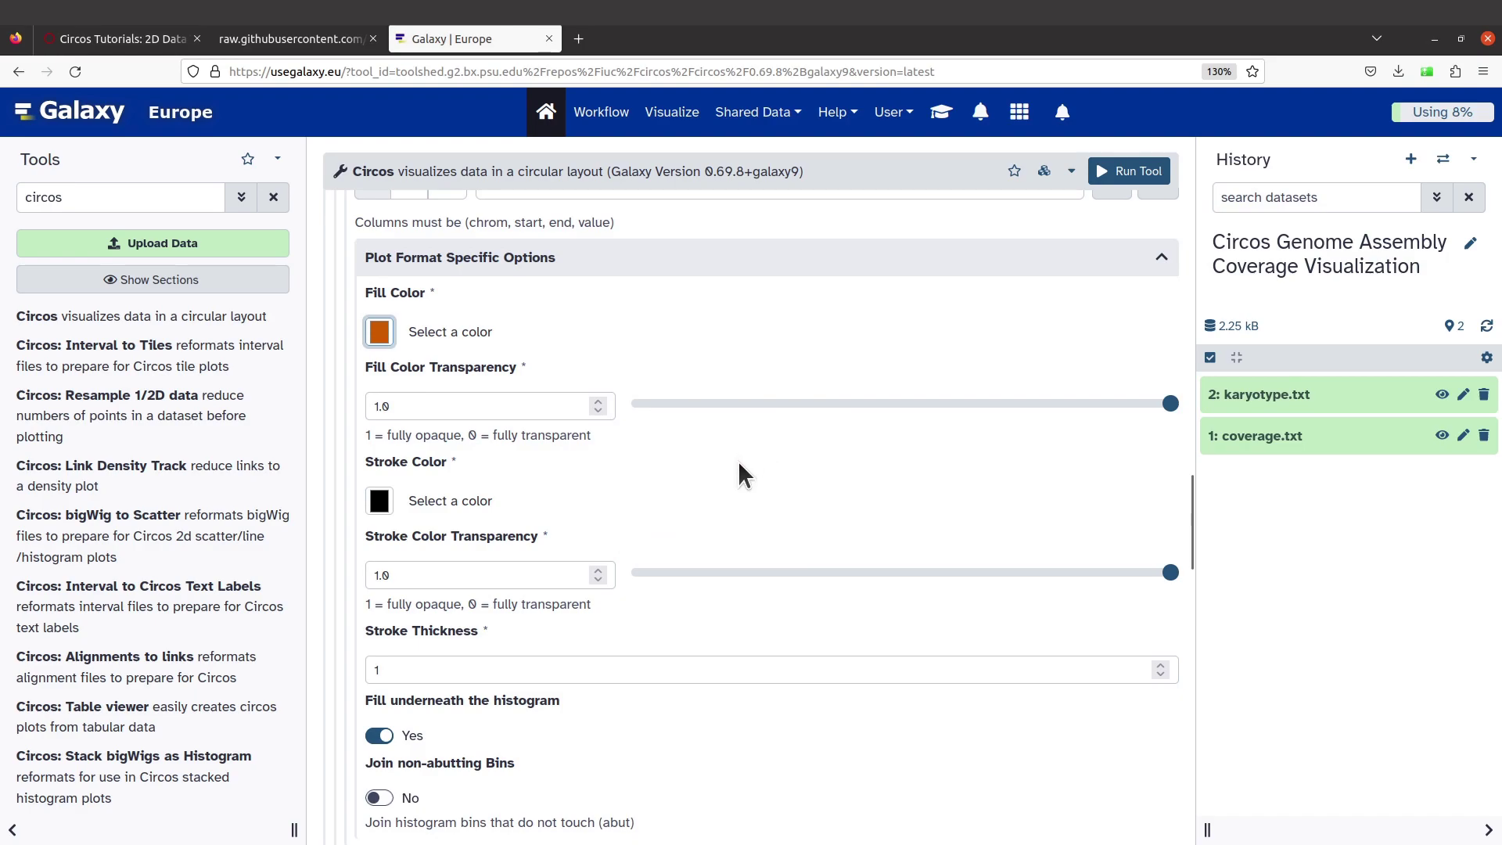
- Run the Circos tool with the configured histogram track, leaving the remaining plot options at their defaults
{"action": "scroll", "coordinate": [656, 516], "scroll_direction": "down", "scroll_amount": 3}
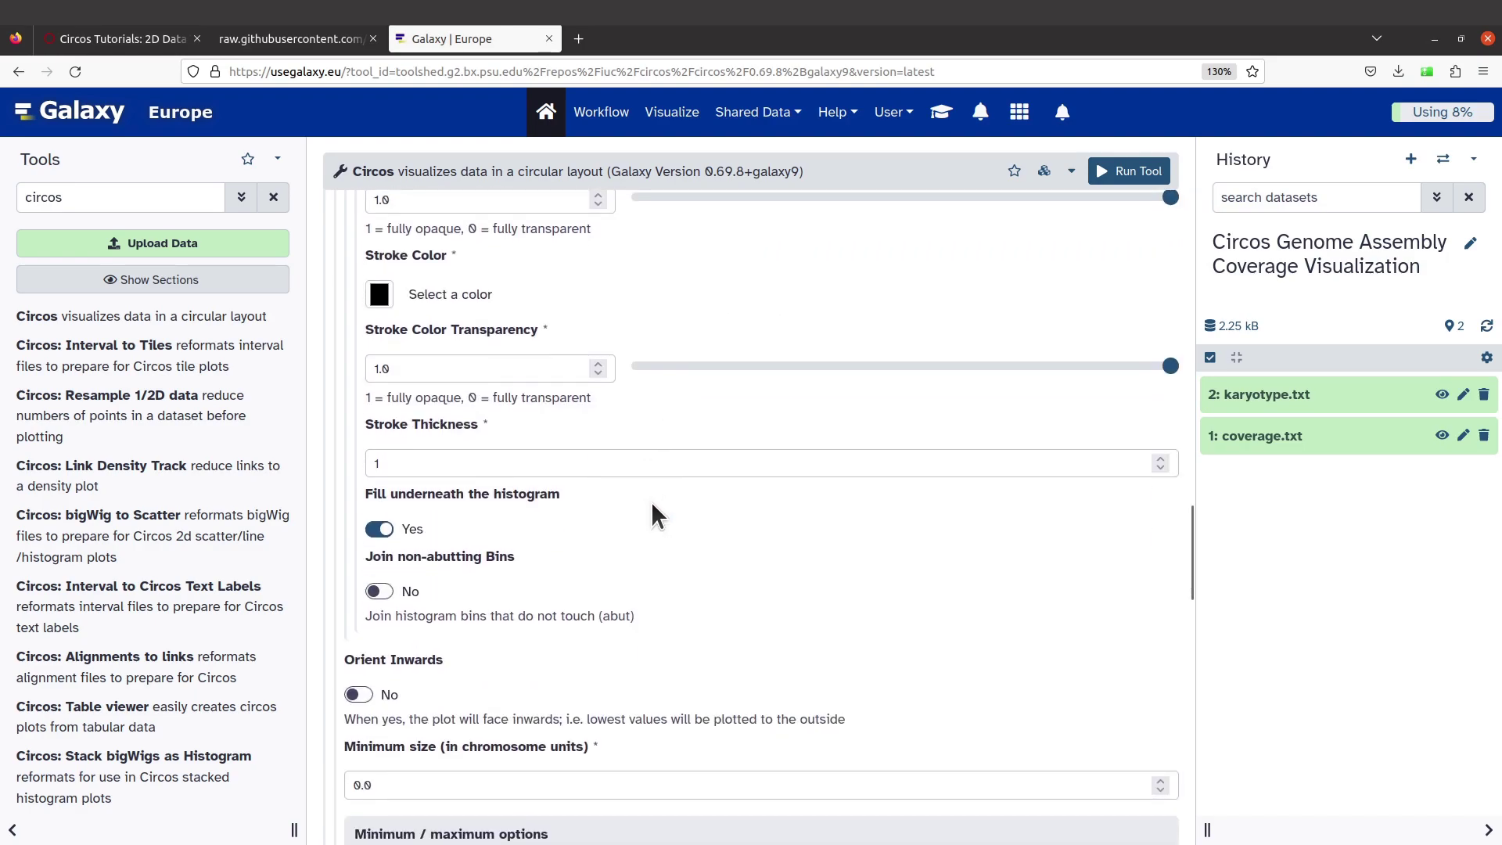
{"action": "scroll", "coordinate": [655, 517], "scroll_direction": "down", "scroll_amount": 4}
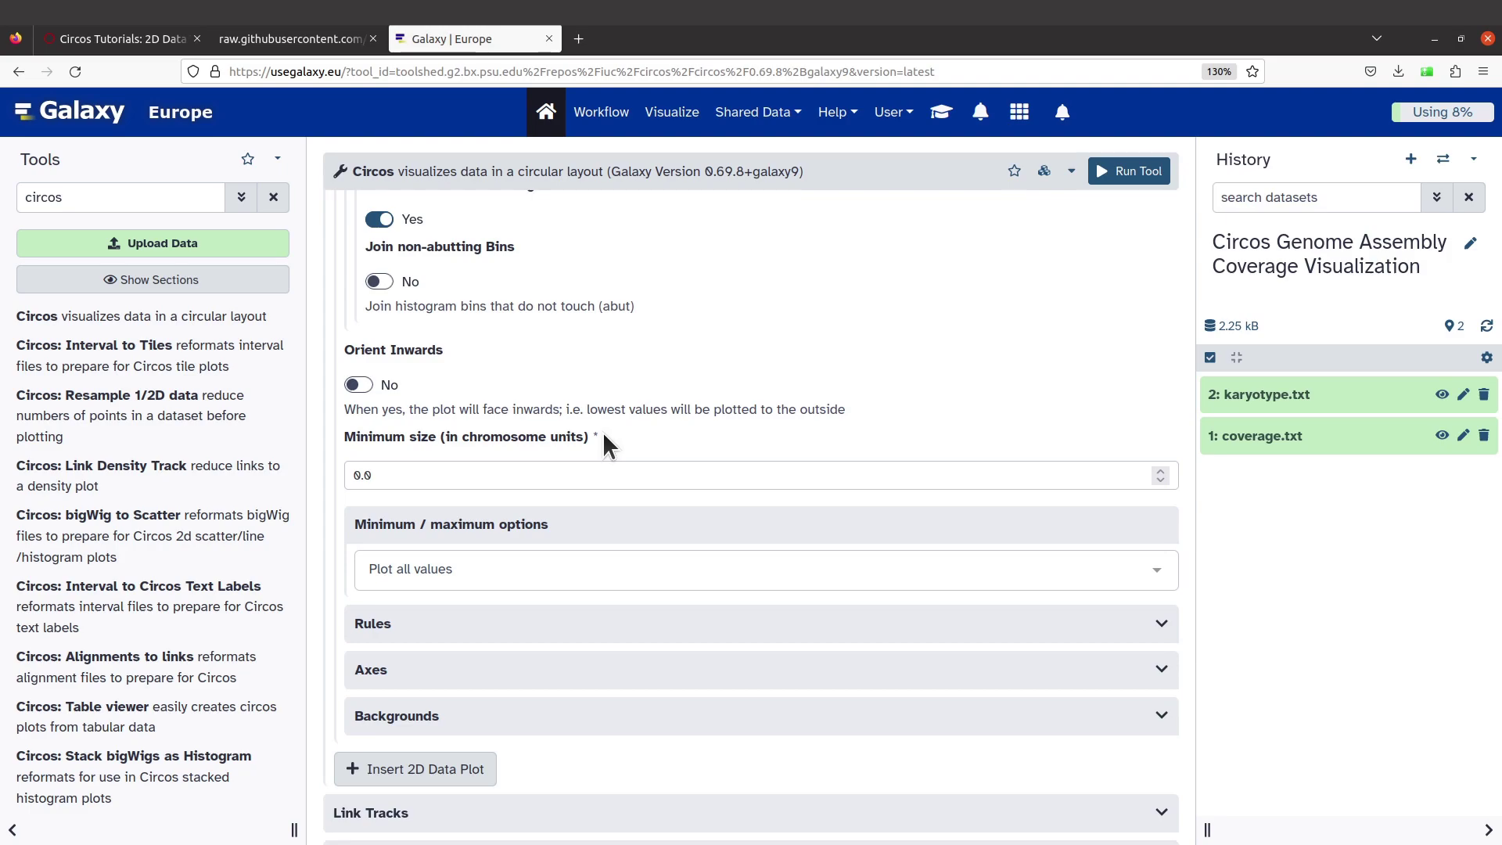
{"action": "left_click", "coordinate": [1124, 174]}
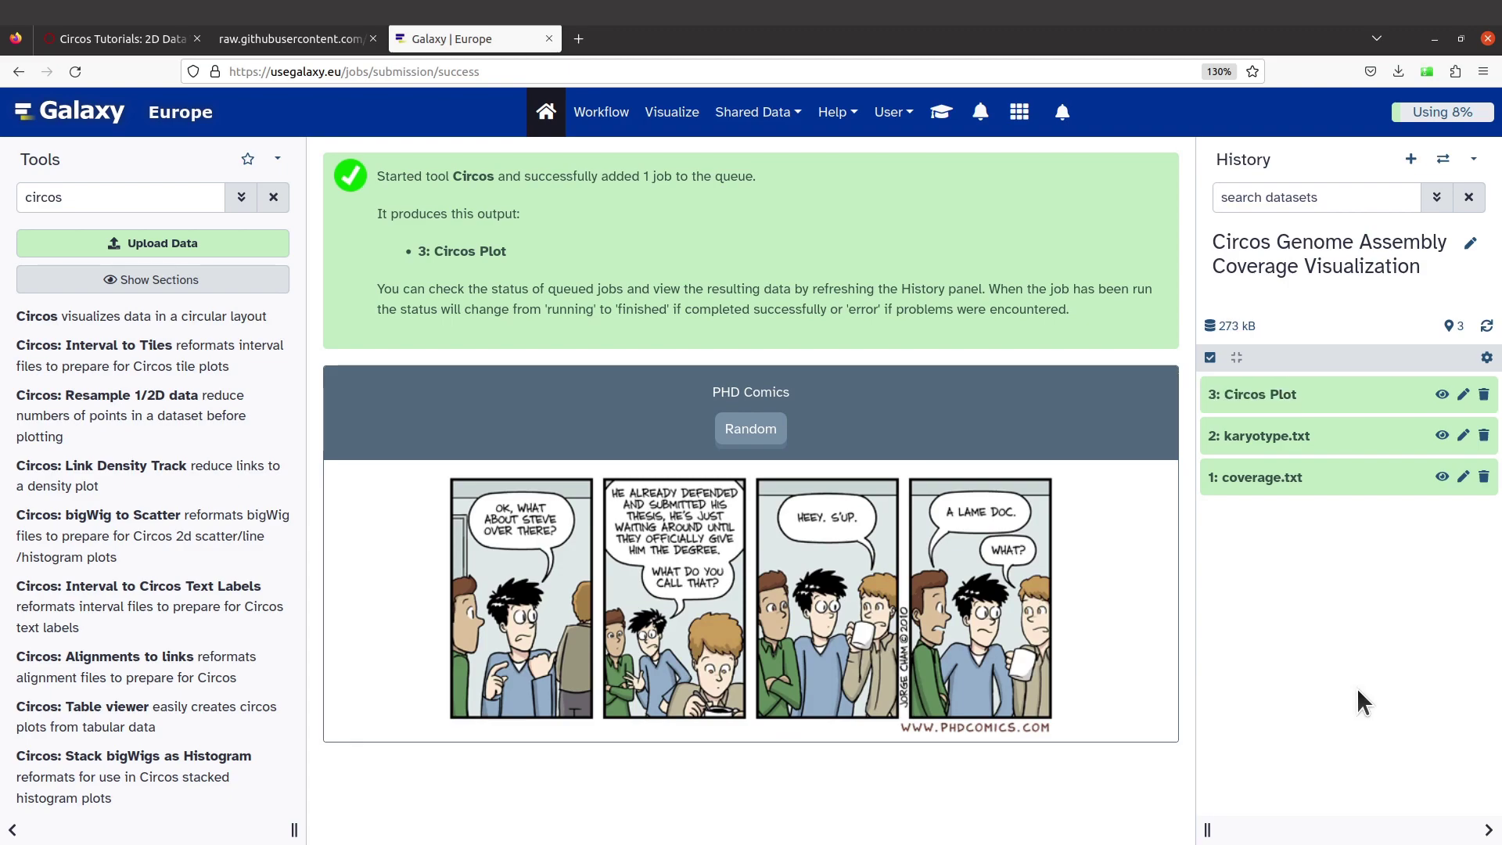
- Download the Circos Plot dataset from the history and save it as Galaxy3-[Circos_Plot].png in the Circos folder
{"action": "left_click", "coordinate": [1300, 393]}
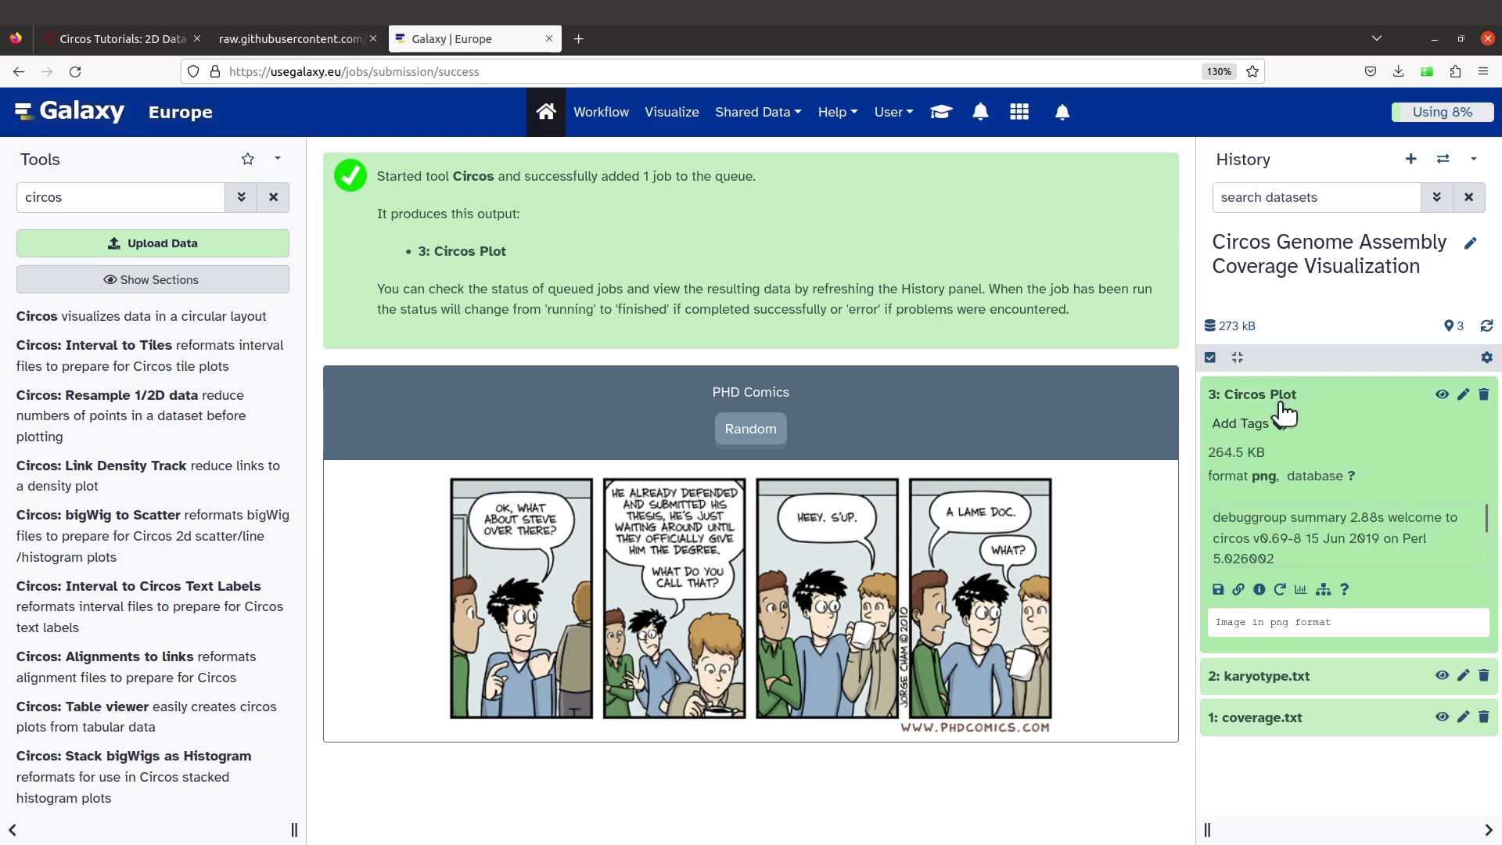
{"action": "left_click", "coordinate": [1218, 589]}
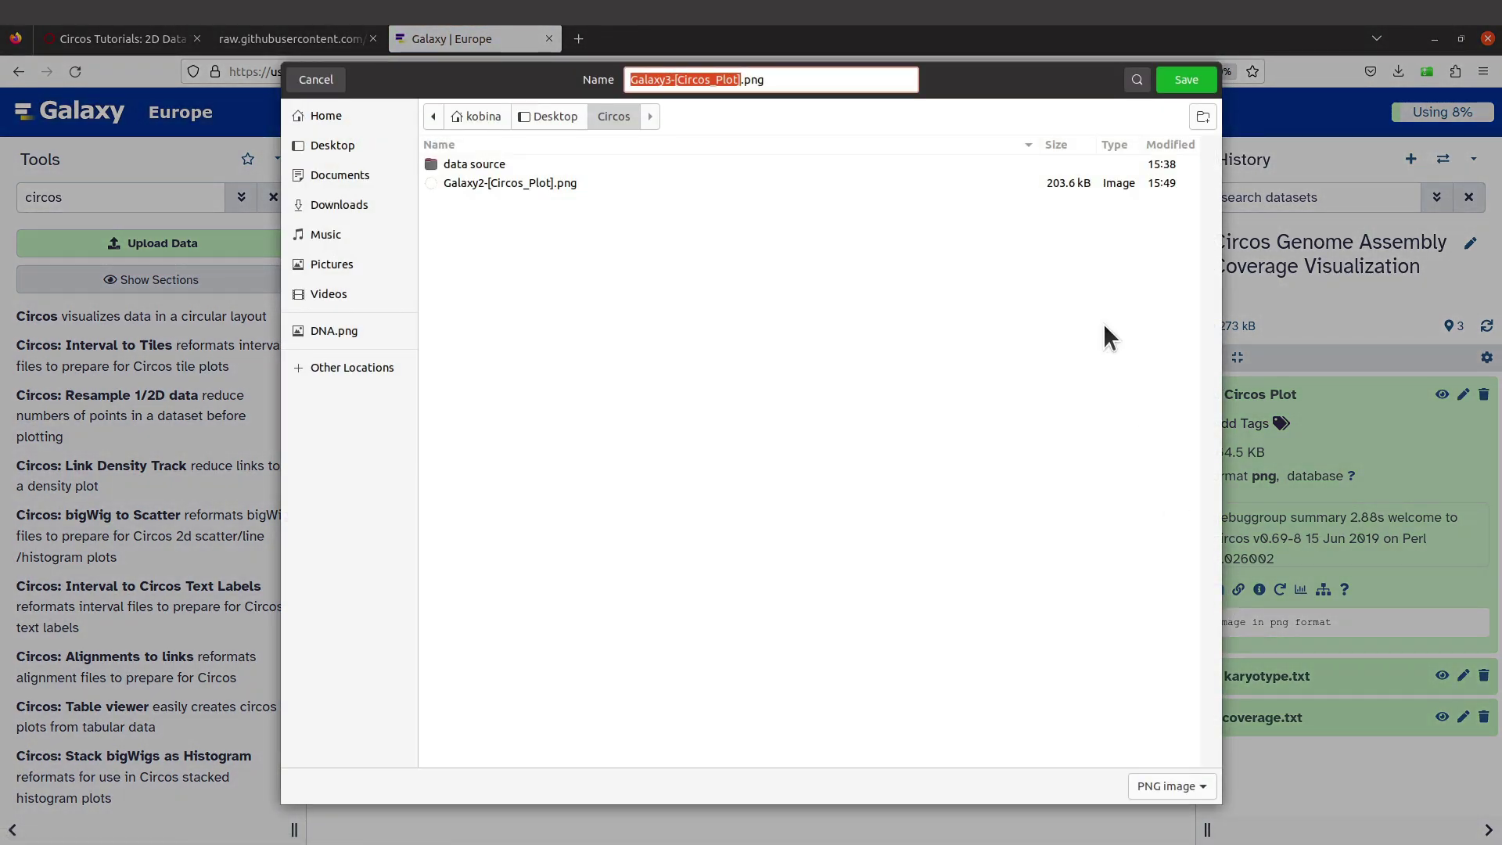
{"action": "left_click", "coordinate": [1178, 87]}
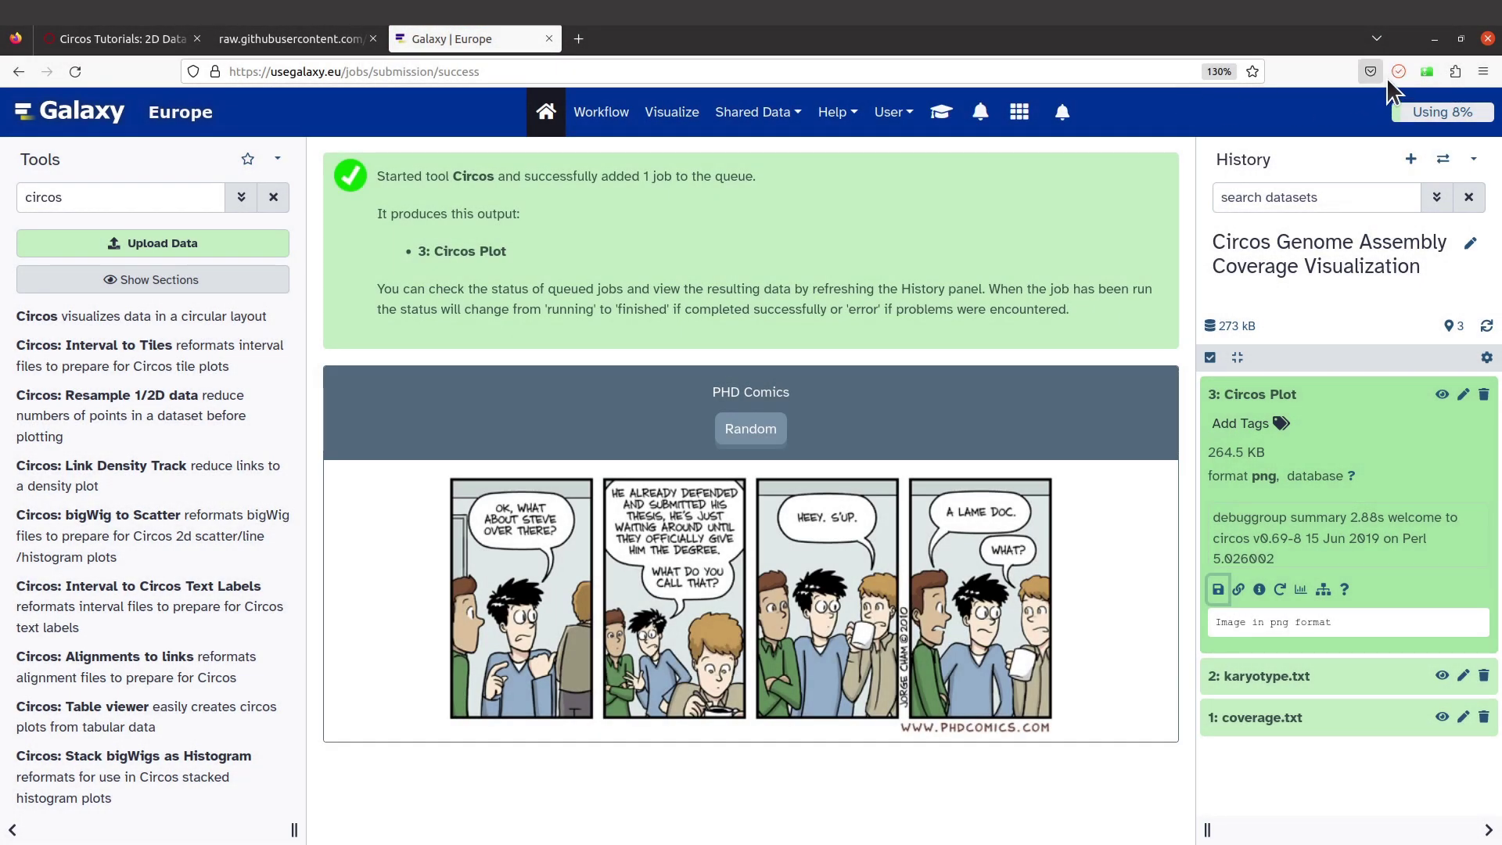
- Show the downloaded plot in its folder and open Galaxy3-[Circos_Plot].png in the image viewer
{"action": "left_click", "coordinate": [1398, 71]}
{"action": "left_click", "coordinate": [1389, 112]}
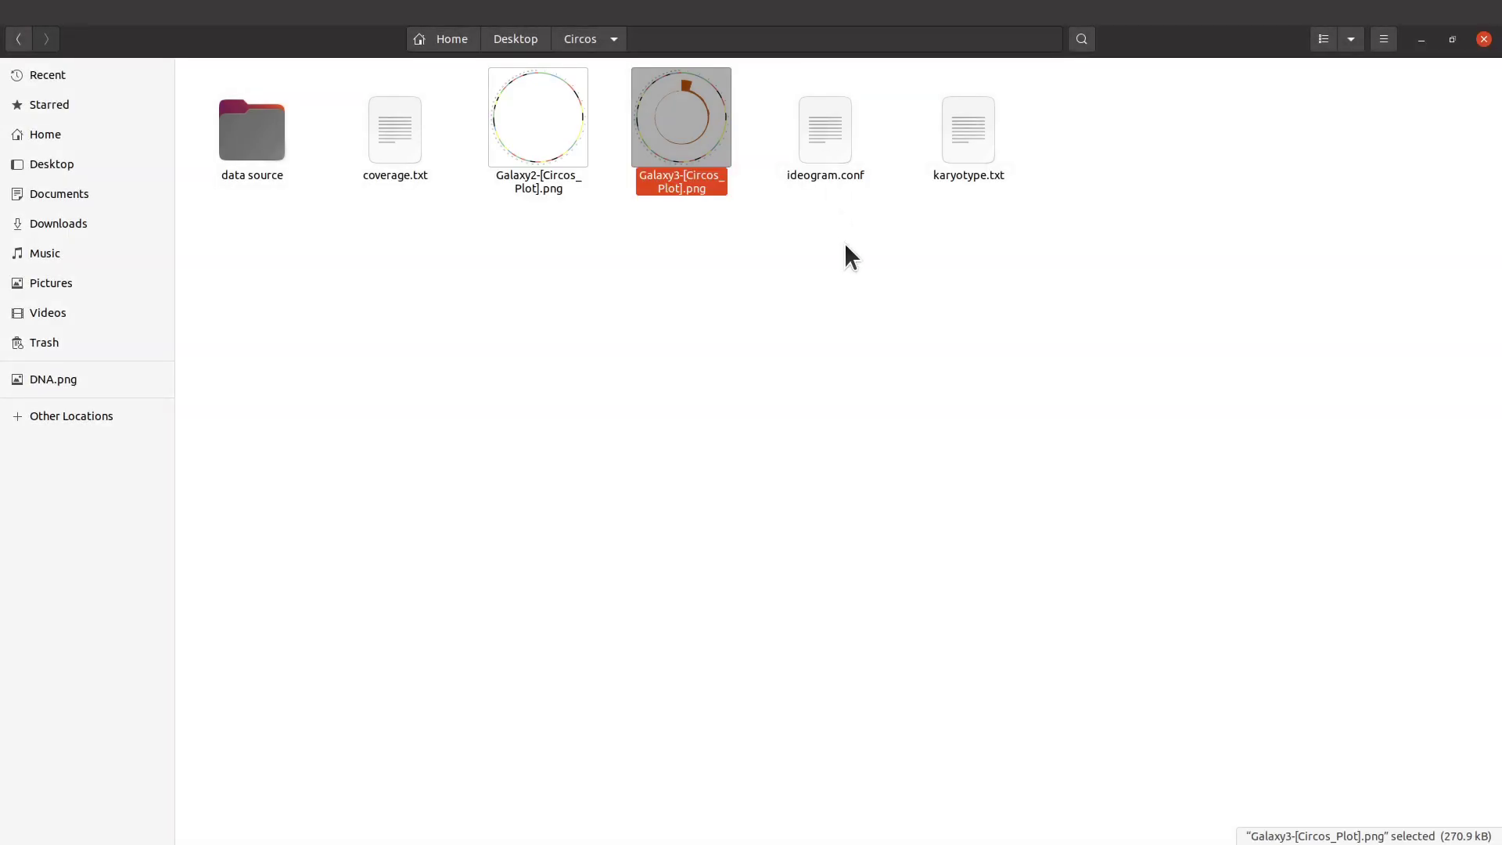
{"action": "left_click", "coordinate": [765, 260]}
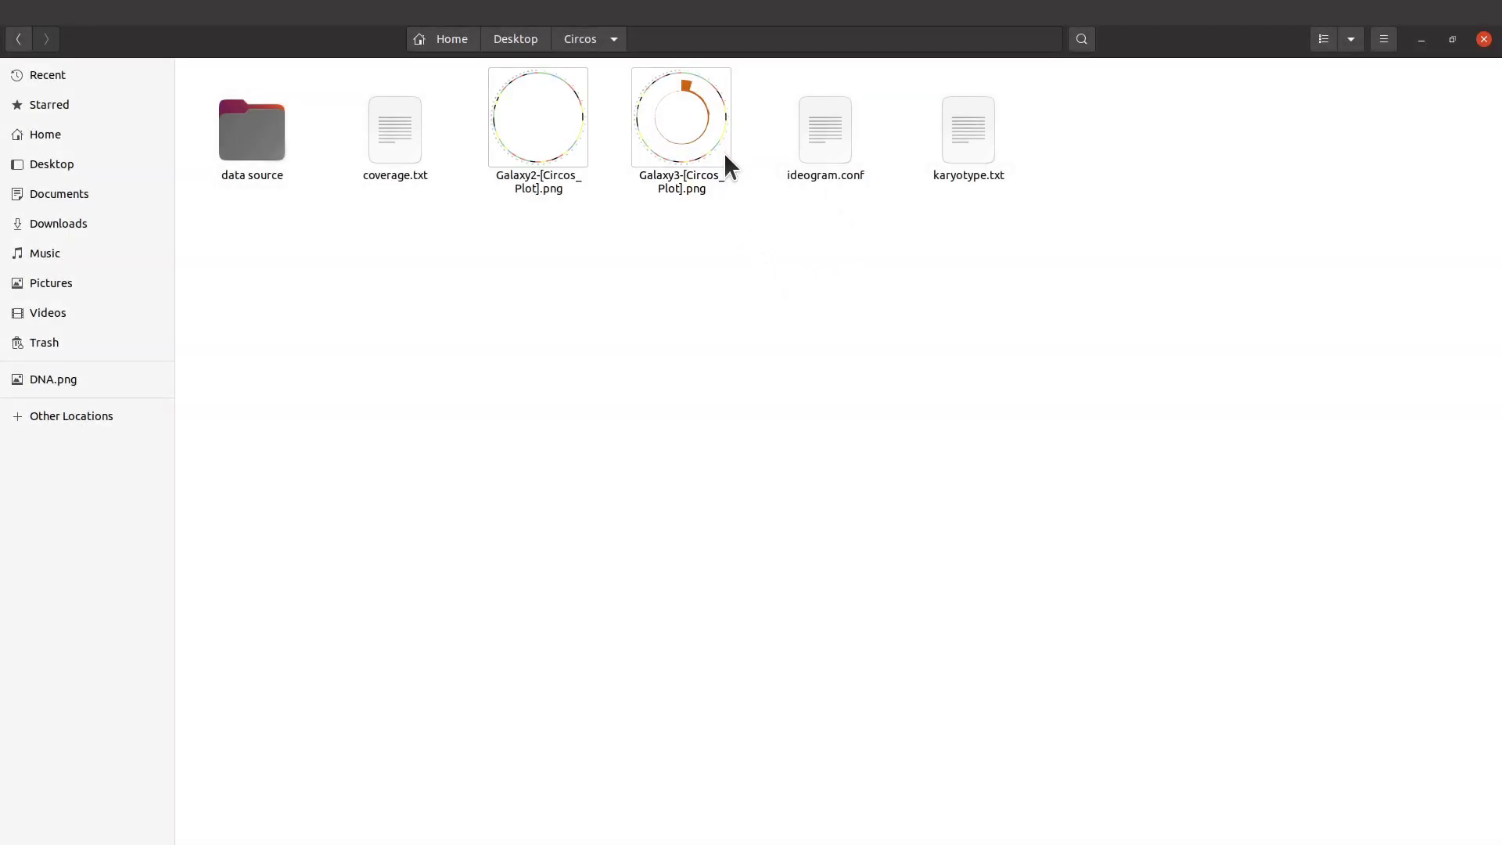
{"action": "double_click", "coordinate": [691, 119]}
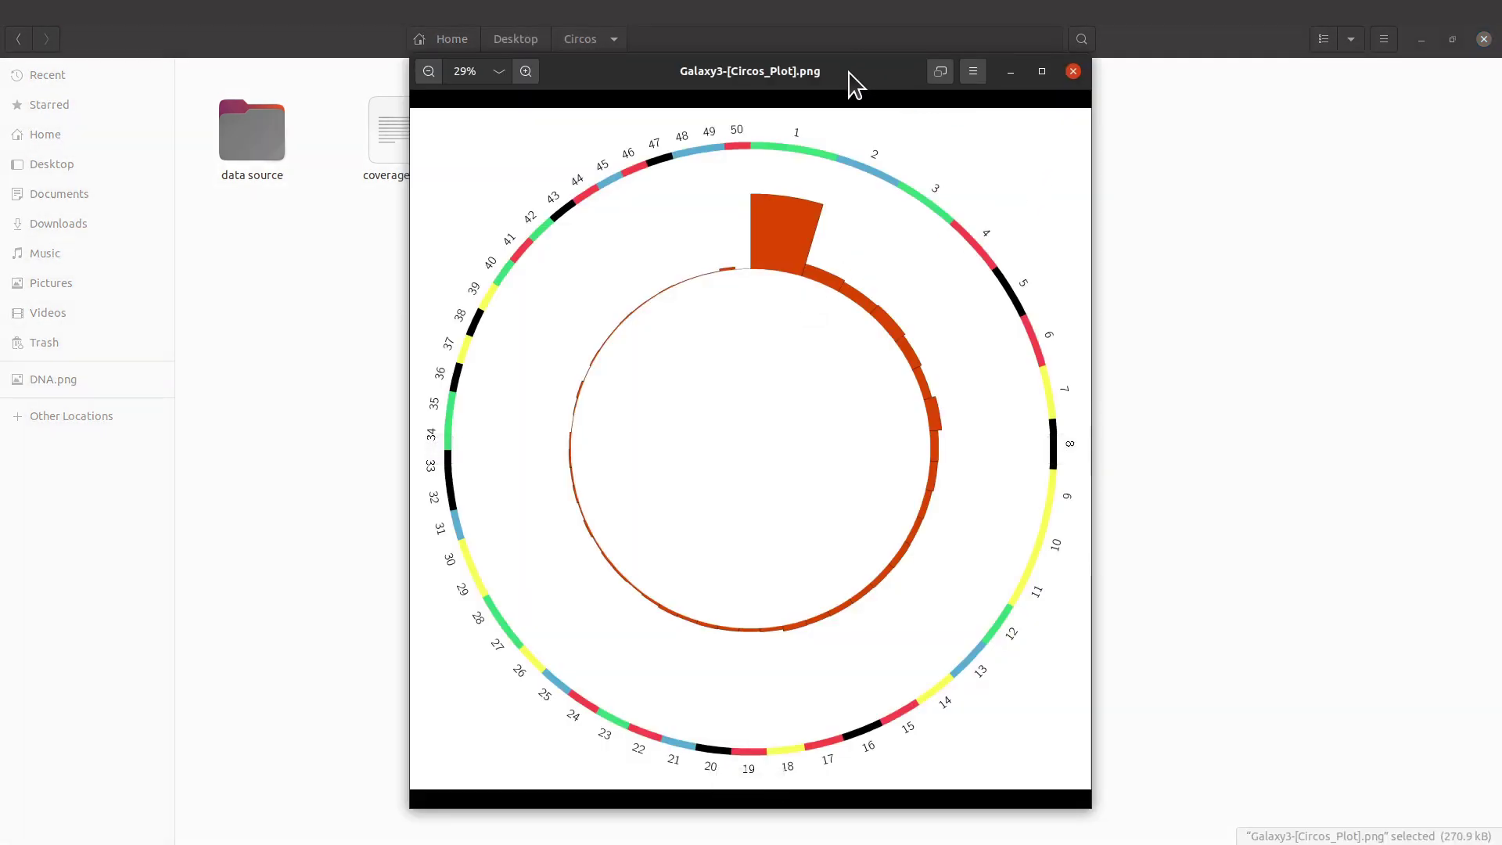
{"action": "left_click_drag", "start_coordinate": [854, 84], "coordinate": [886, 78]}
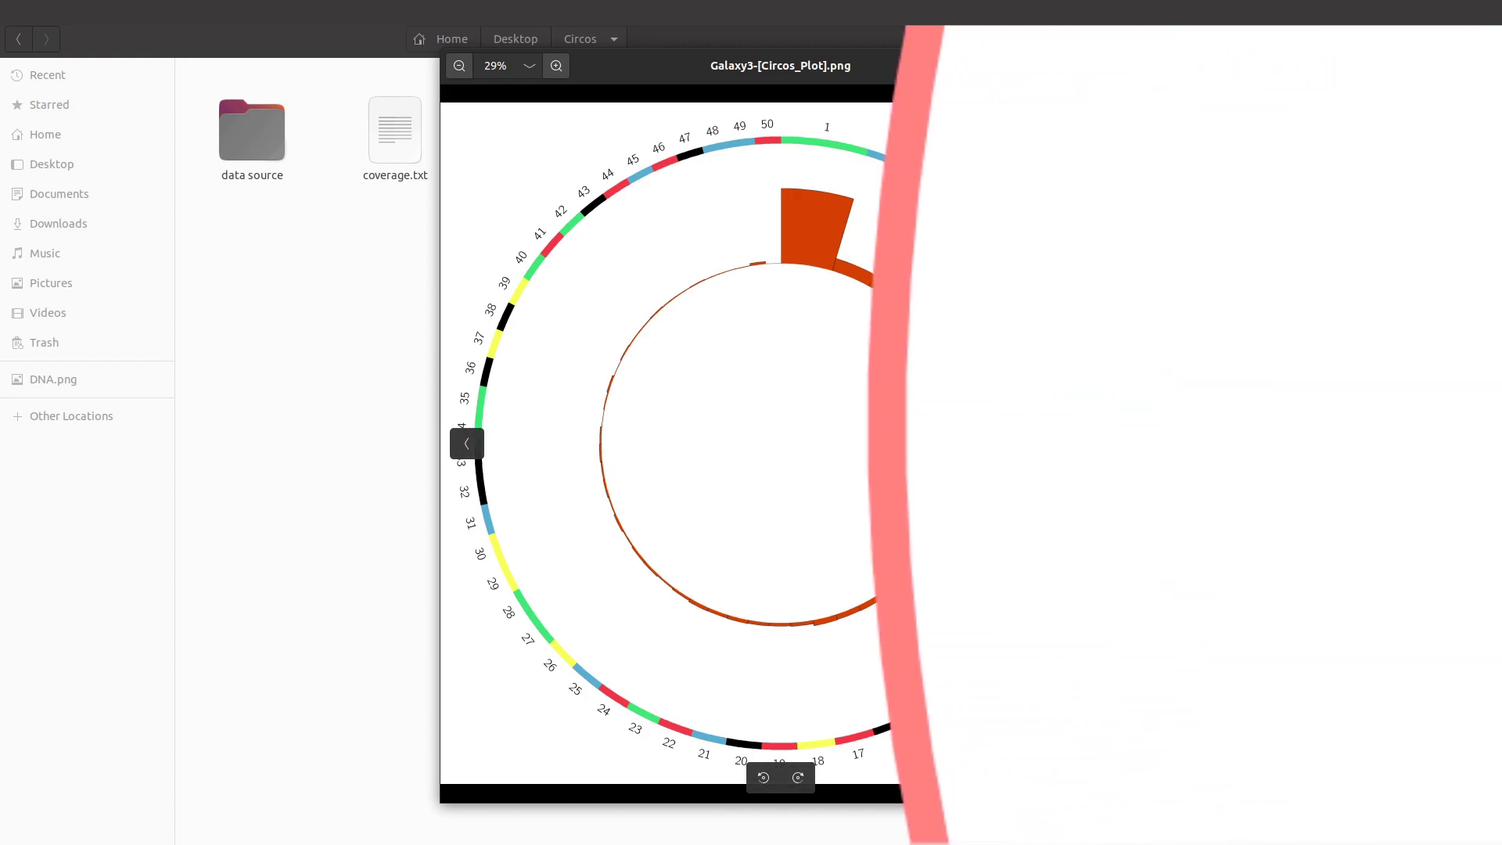
{"action": "left_click_drag", "start_coordinate": [935, 73], "coordinate": [905, 64]}
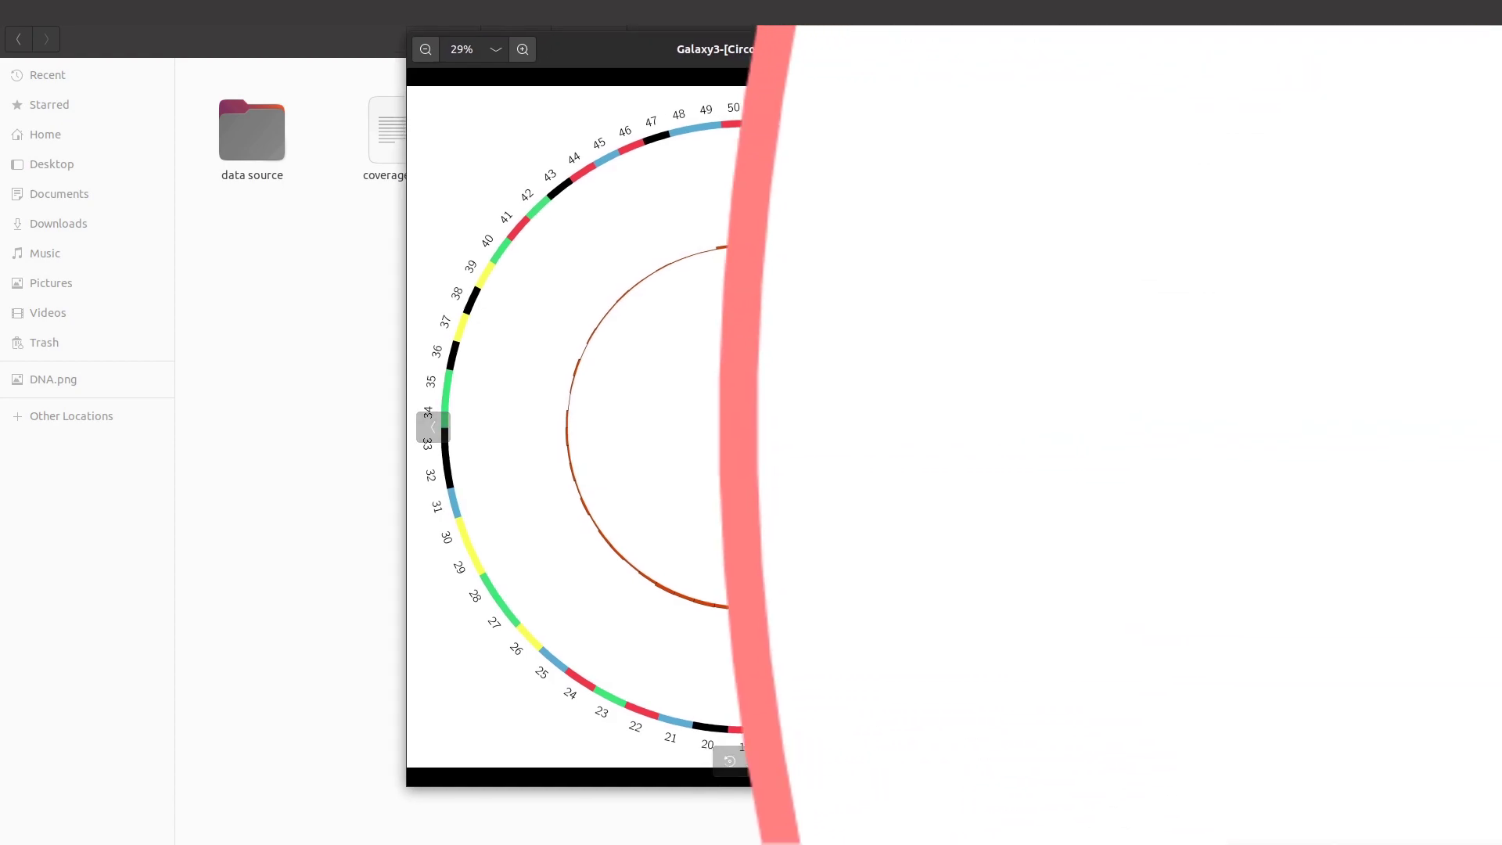
{"action": "left_click_drag", "start_coordinate": [904, 64], "coordinate": [883, 59]}
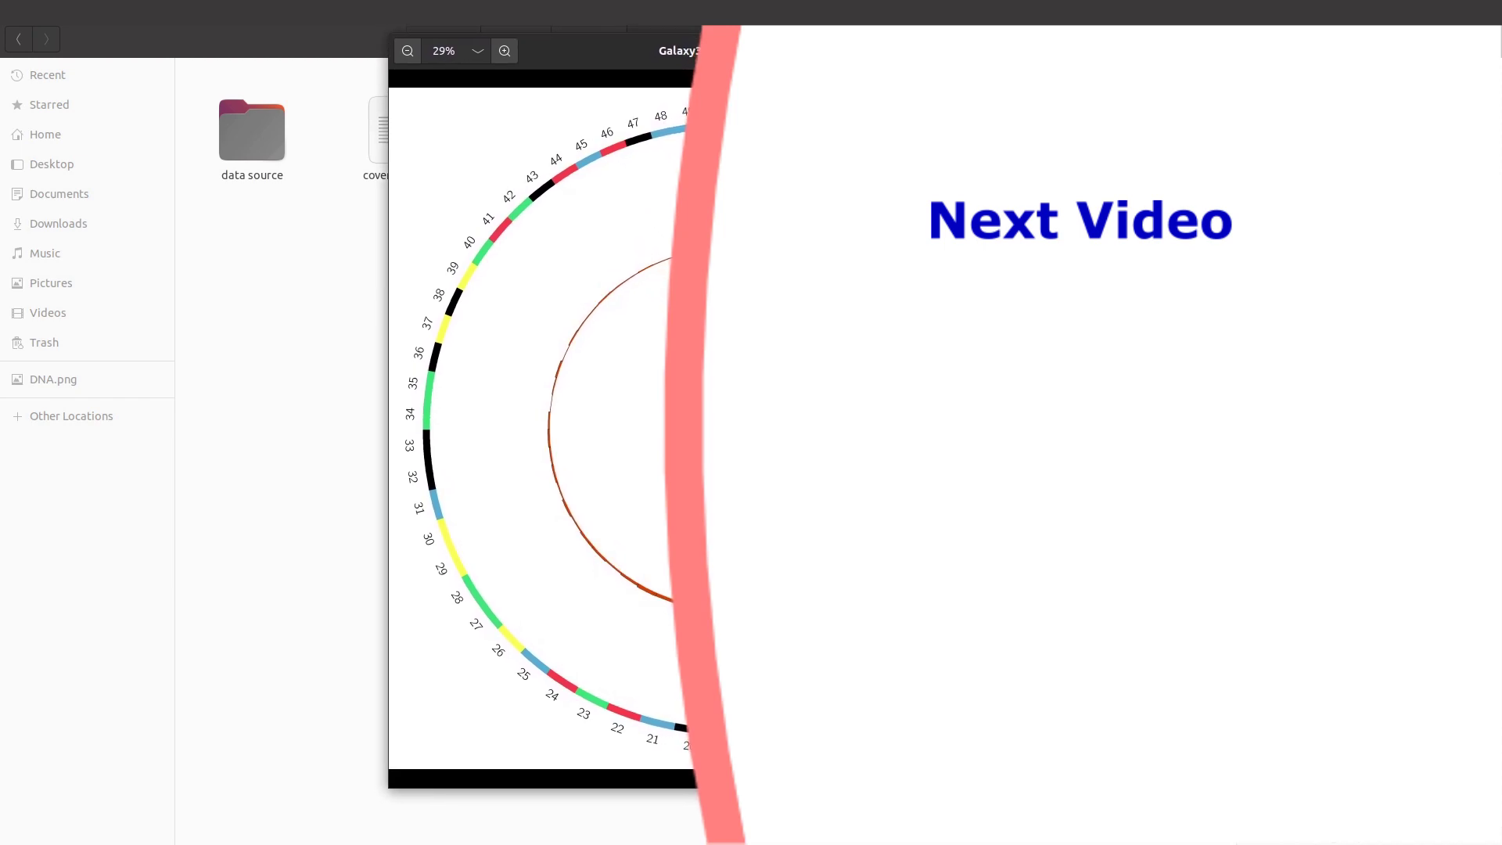